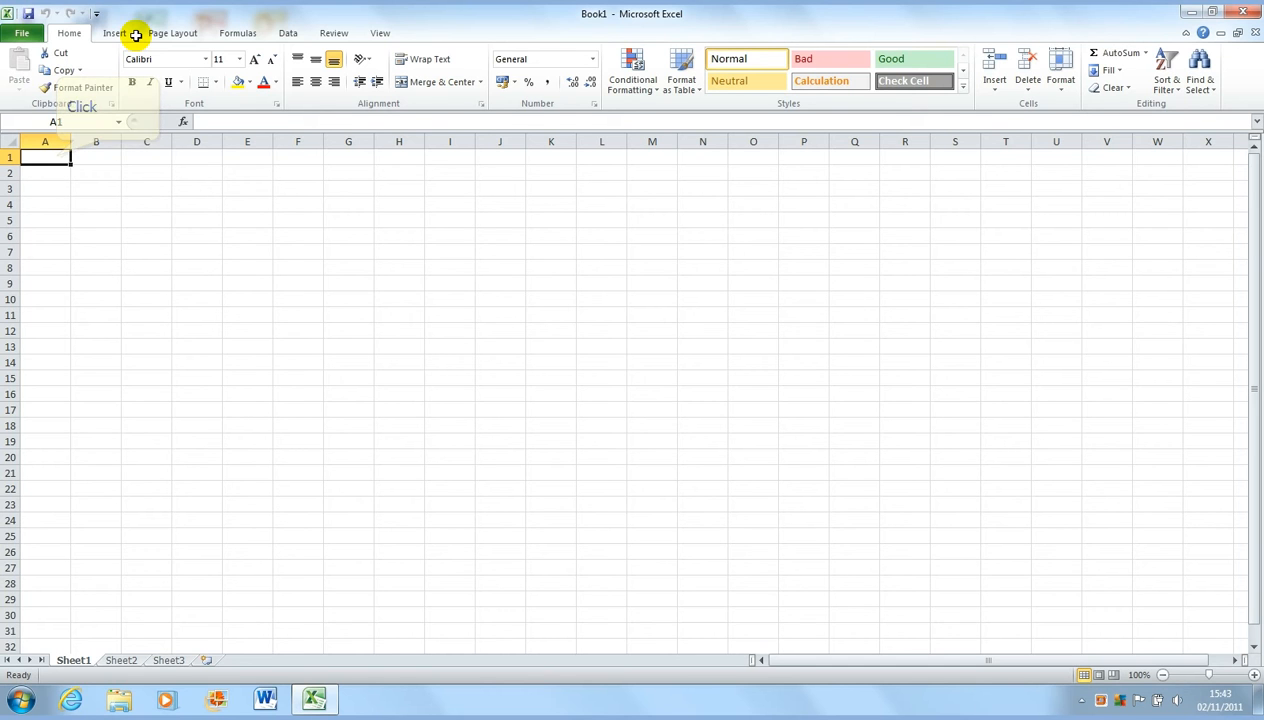
Enter the heading "Money" in cell B1.
left_click_drag(56, 156, 96, 157)
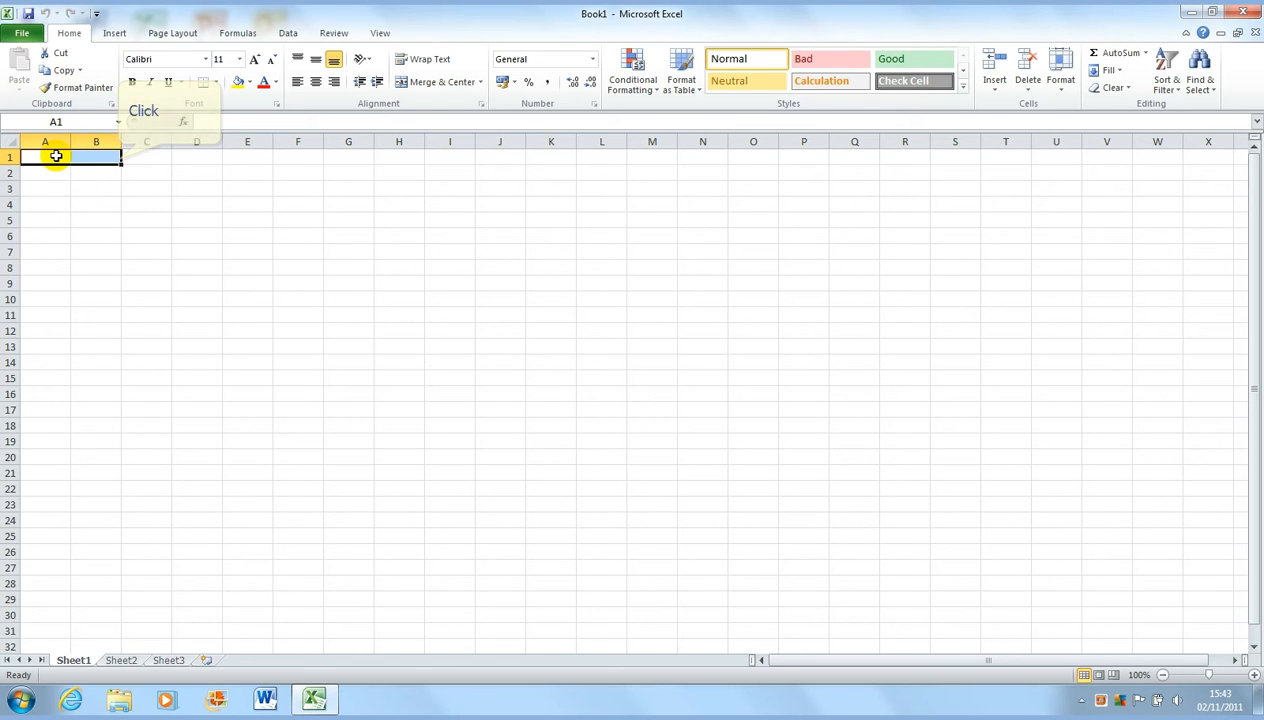
left_click(96, 156)
type("MOney")
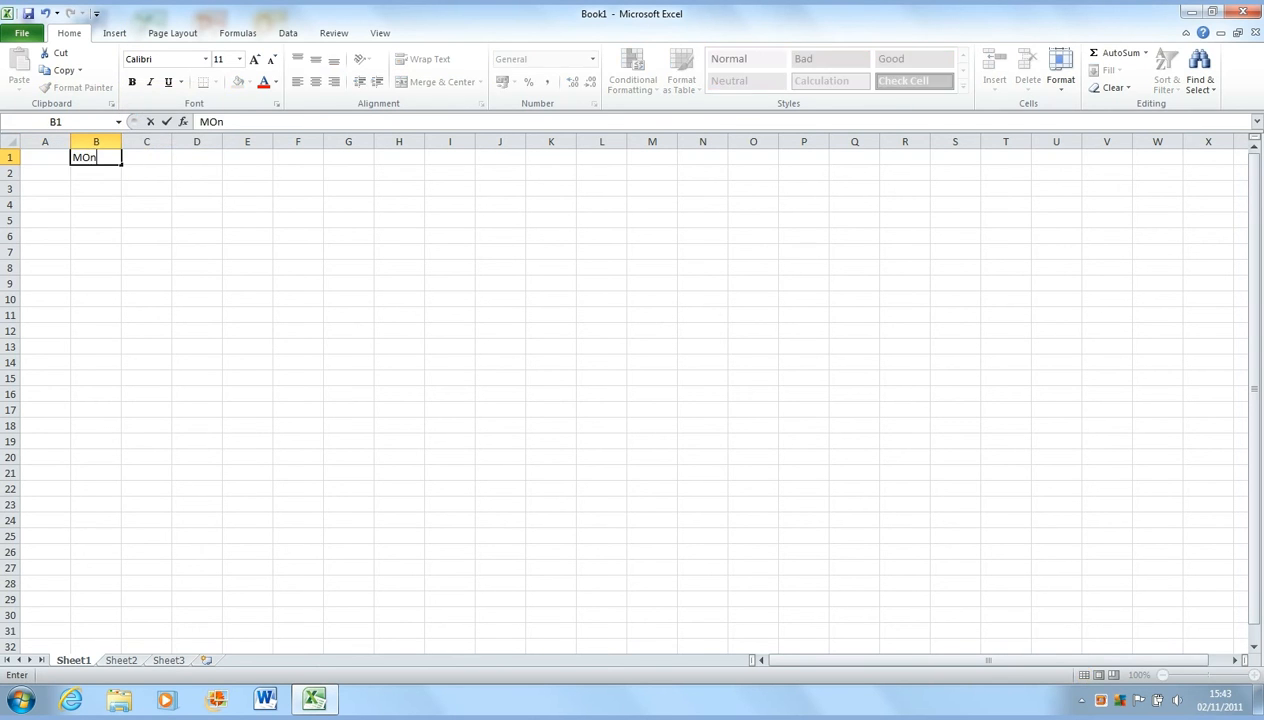
key("BackSpace")
key("BackSpace")
key("BackSpace")
key("BackSpace")
type("oney")
key("Return")
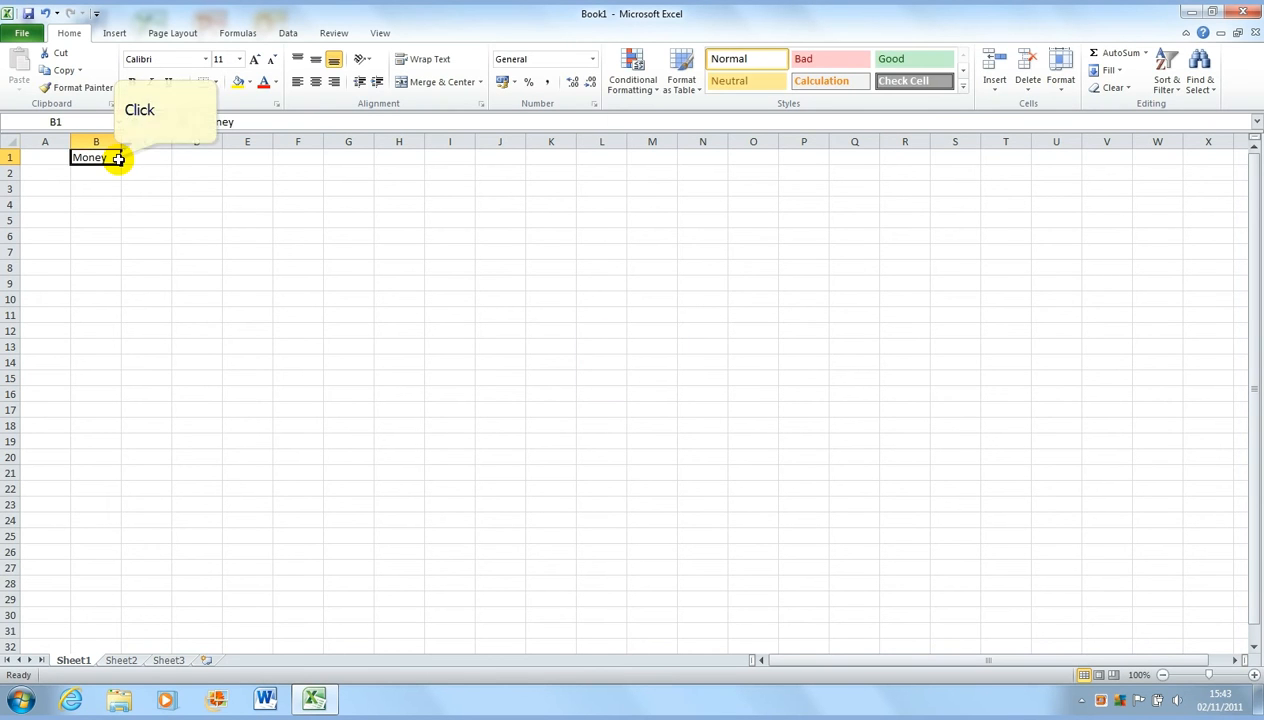
Merge and center the "Money" heading across cells B1:D1.
left_click(115, 159)
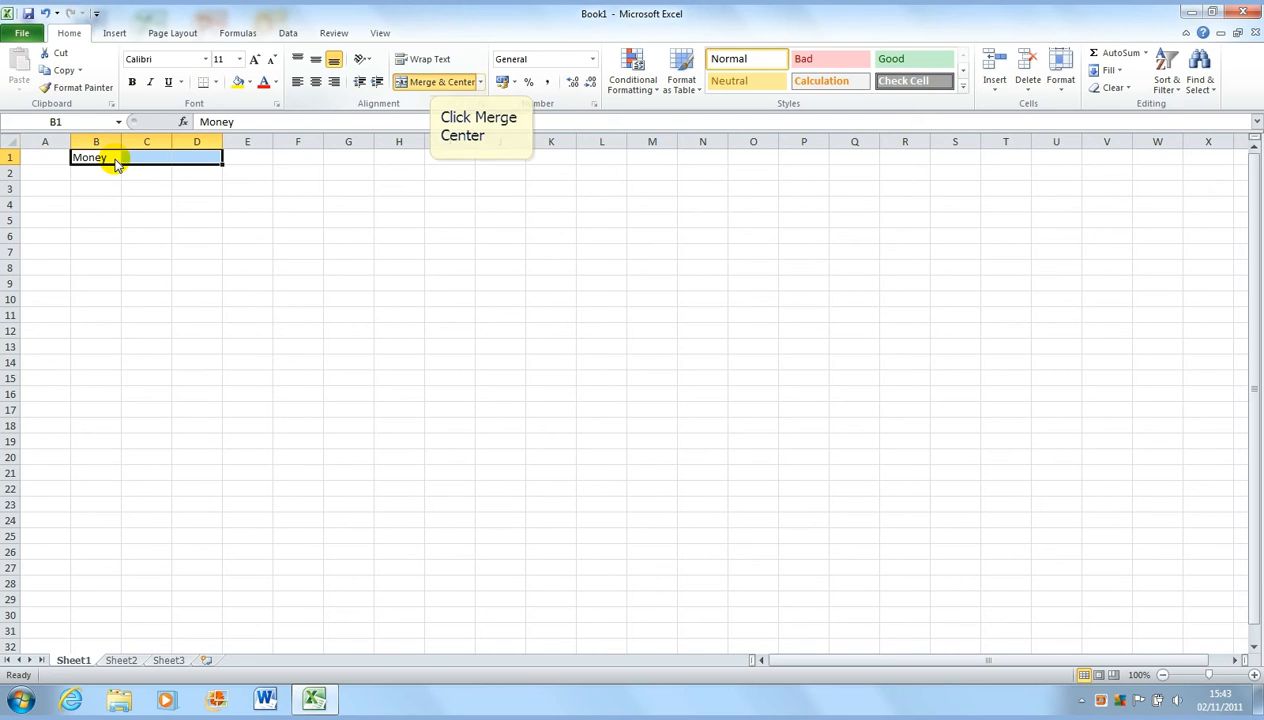
left_click(432, 81)
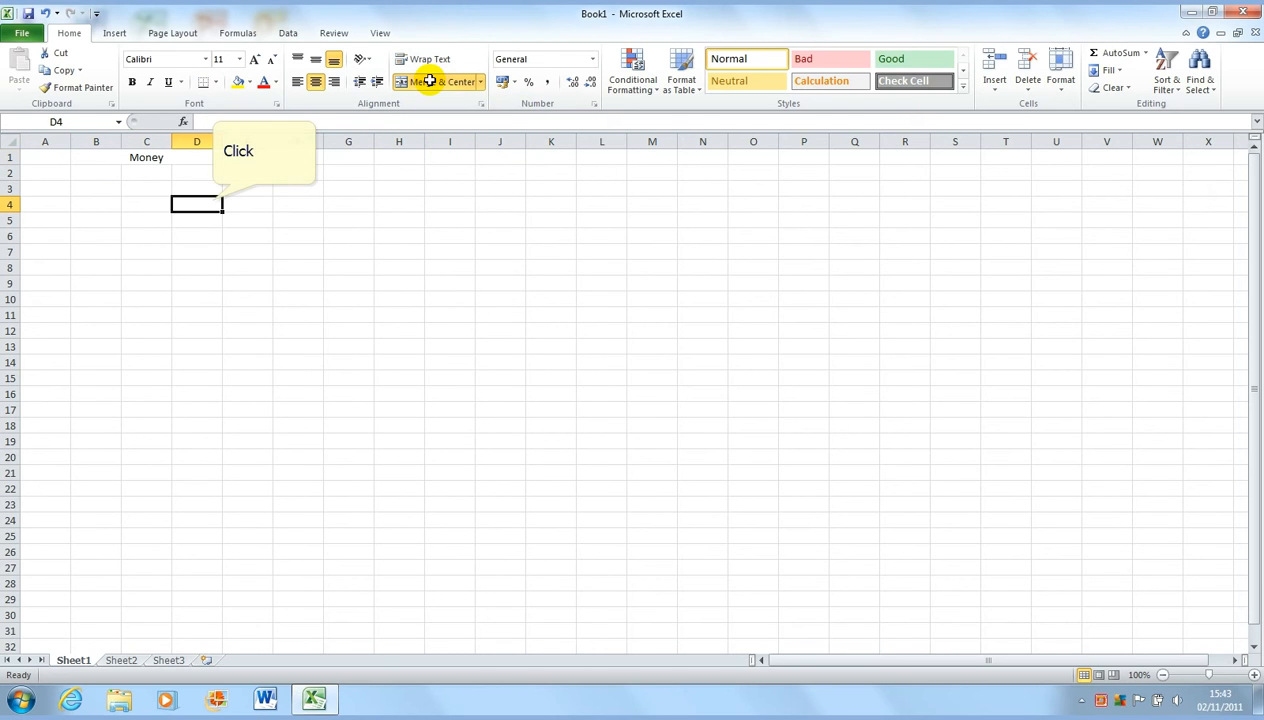
left_click(213, 200)
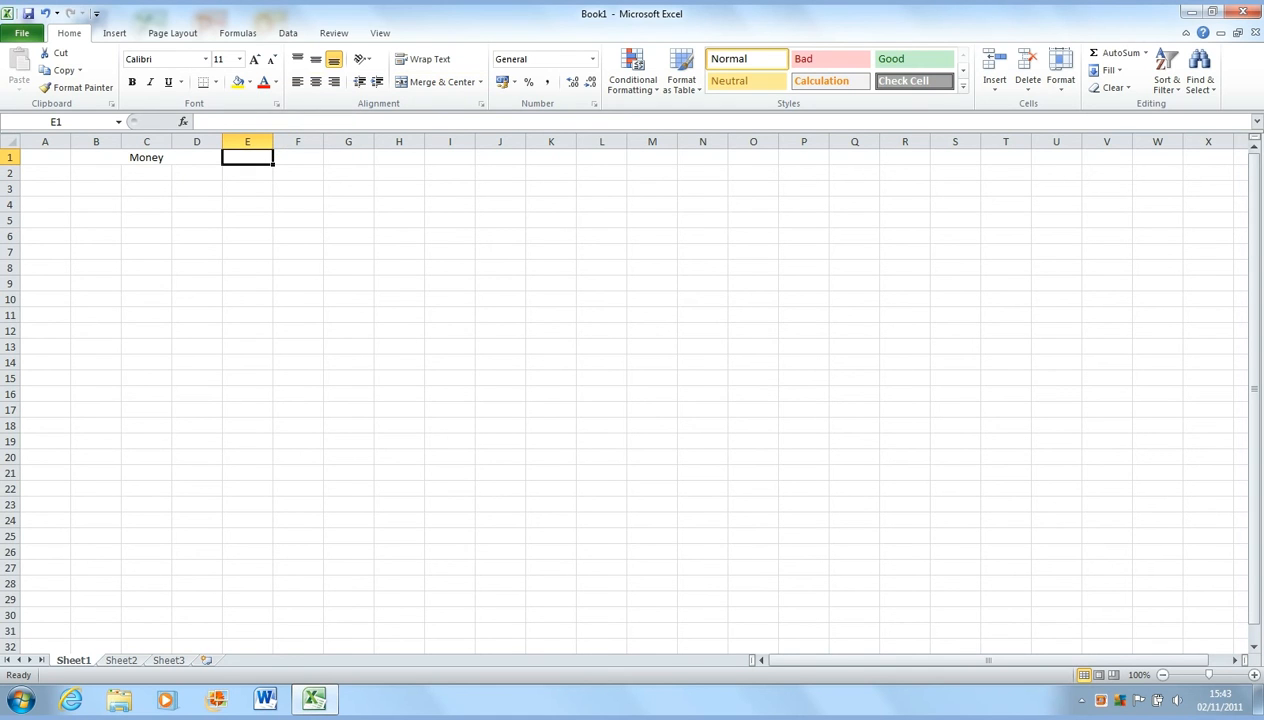
Enter the heading "Expenses" in cell E1 and widen column E to fit it comfortably.
type("Exp")
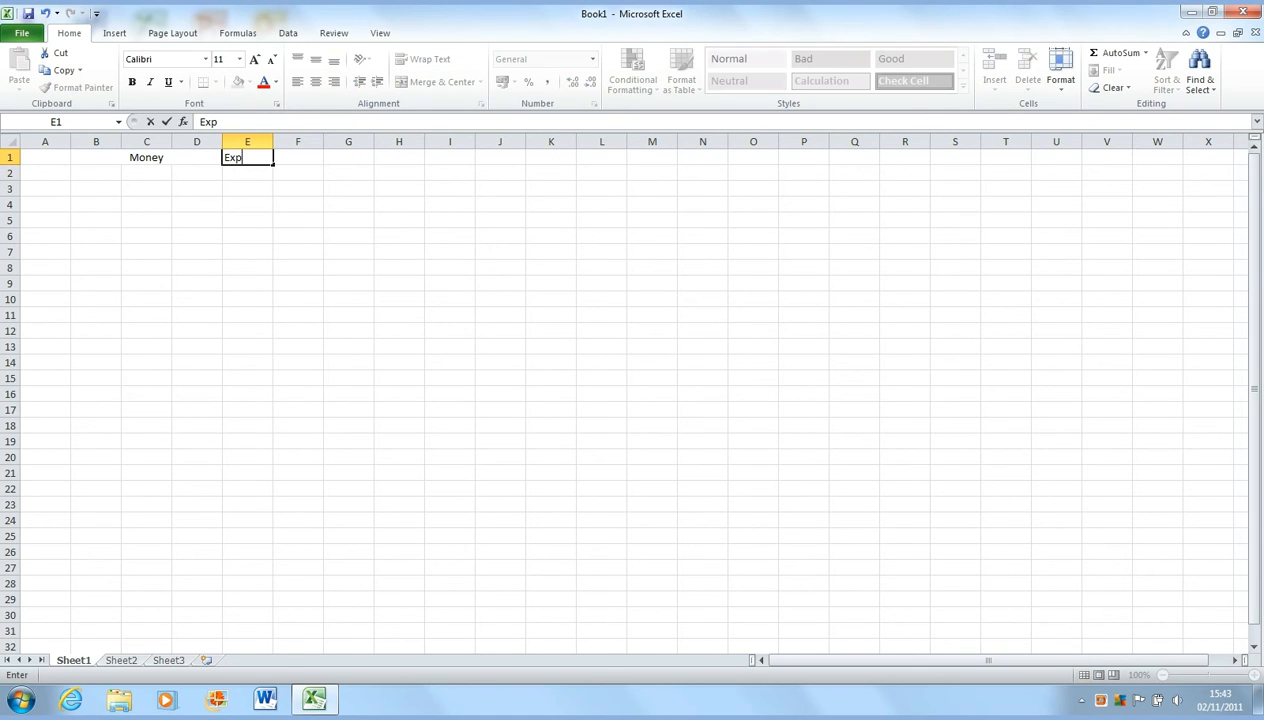
type("ensis")
key("Return")
left_click(257, 158)
left_click_drag(272, 143, 303, 145)
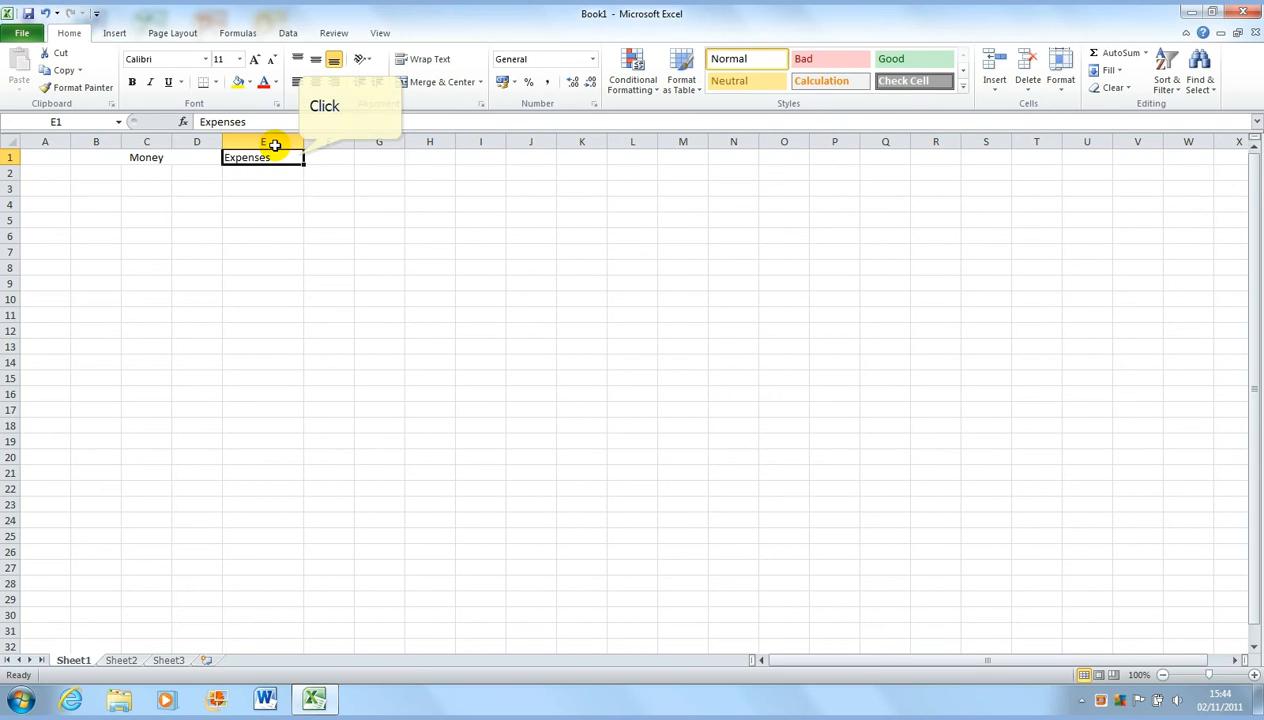
Merge and center the "Expenses" heading across cells E1:F1.
left_click_drag(285, 155, 312, 158)
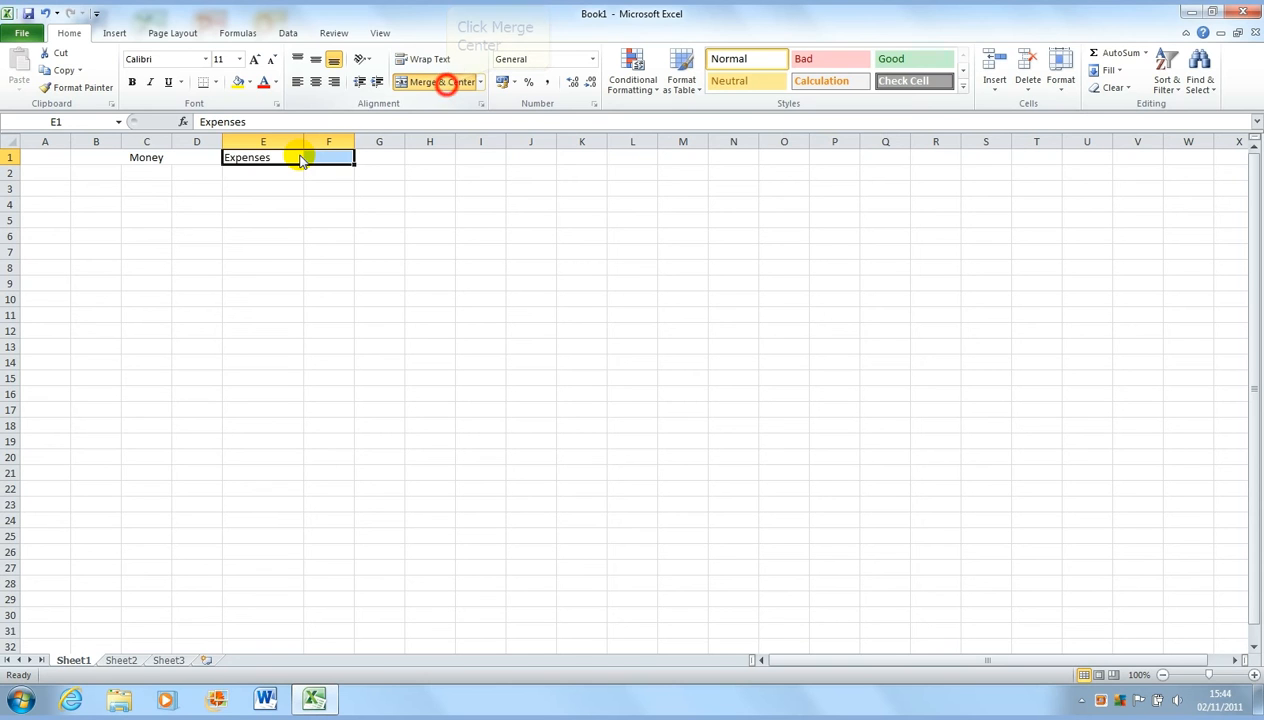
left_click(443, 82)
left_click(225, 175)
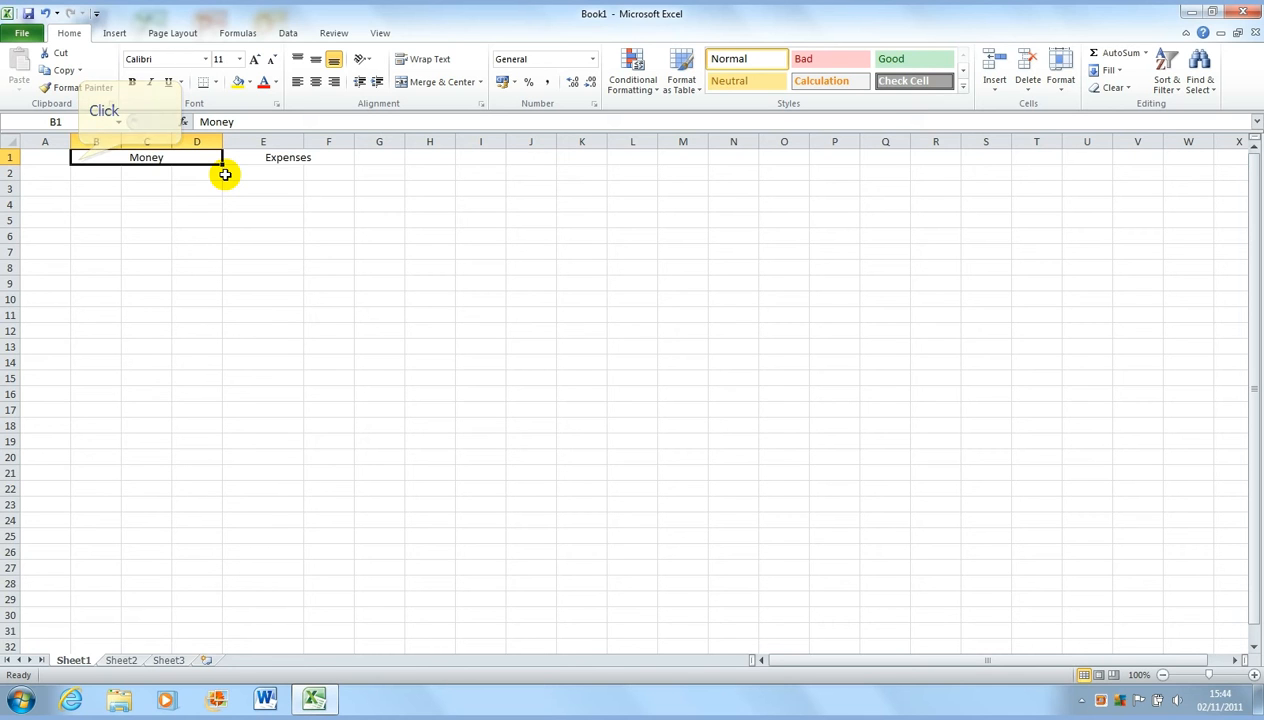
Apply All Borders to the two merged headings in B1:F1.
left_click(66, 158)
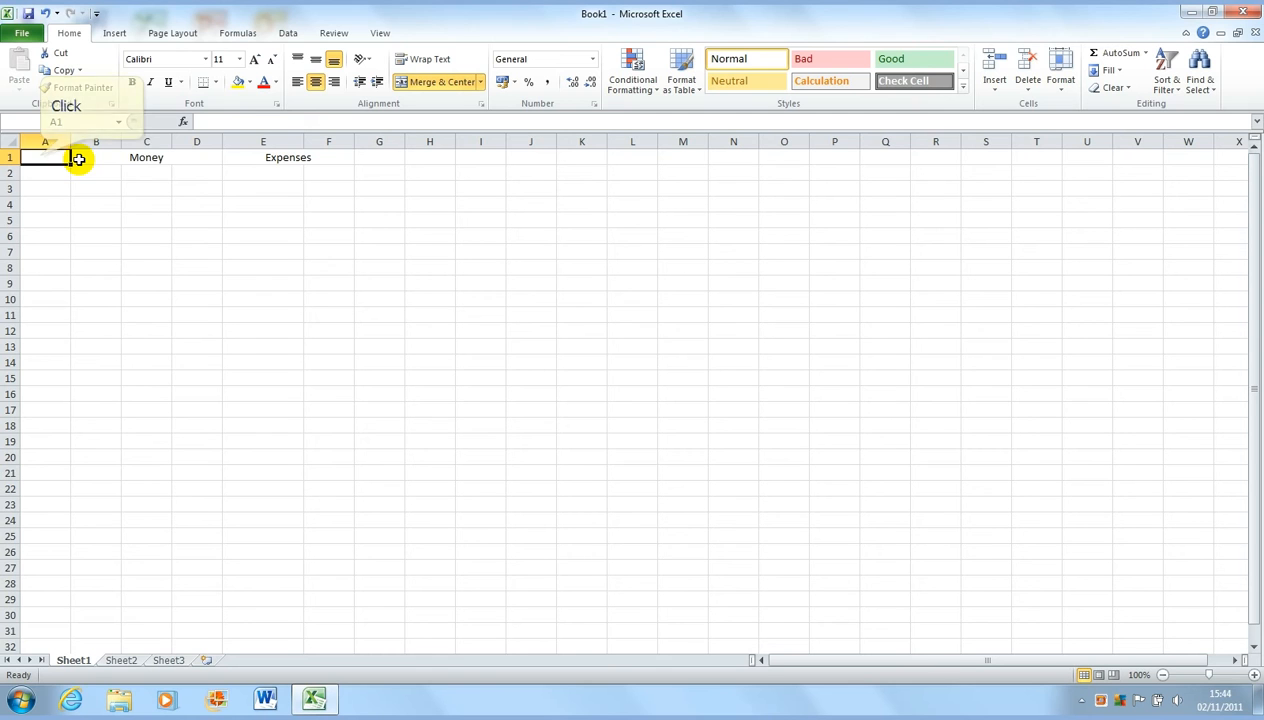
left_click(148, 157)
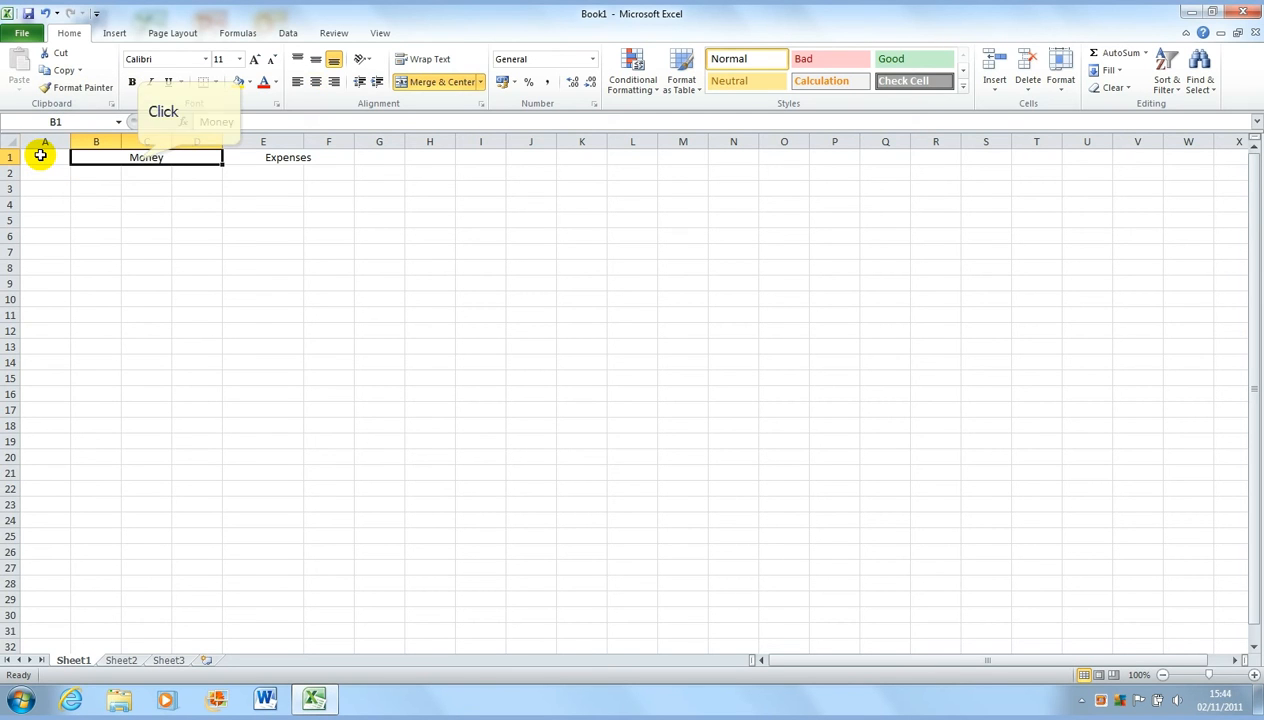
left_click(135, 161)
key("shift+Right")
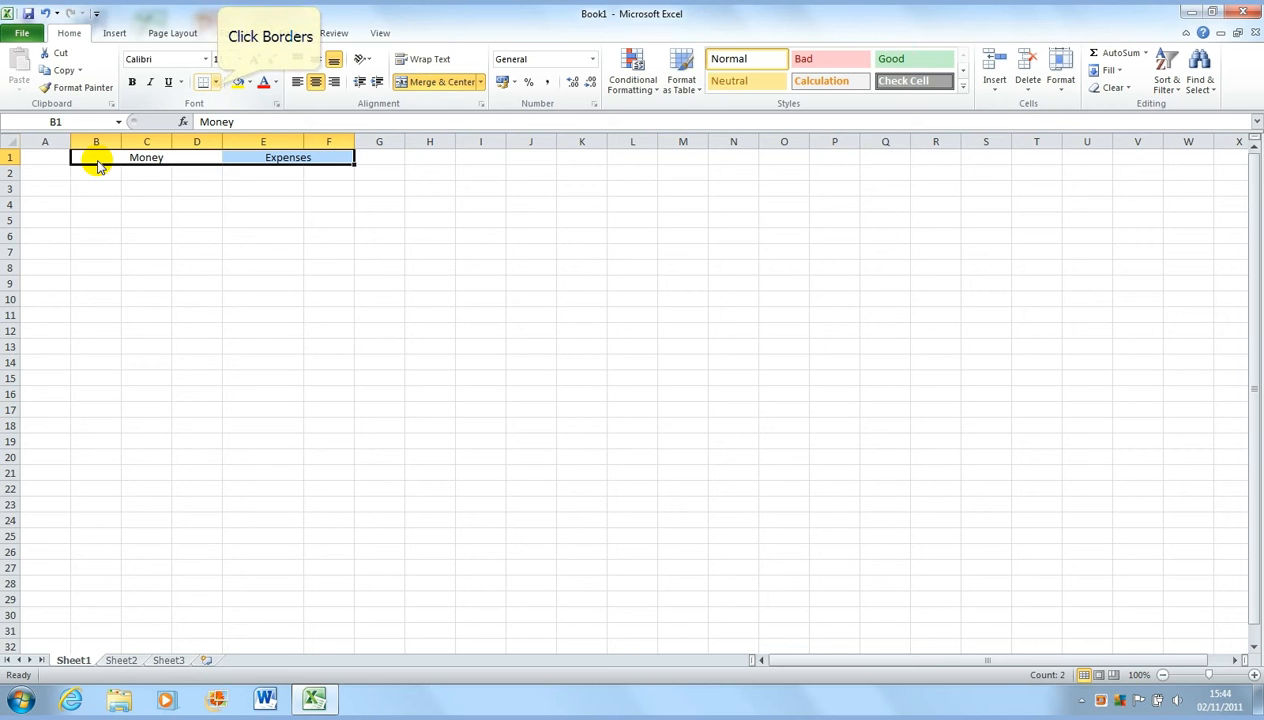
left_click(216, 84)
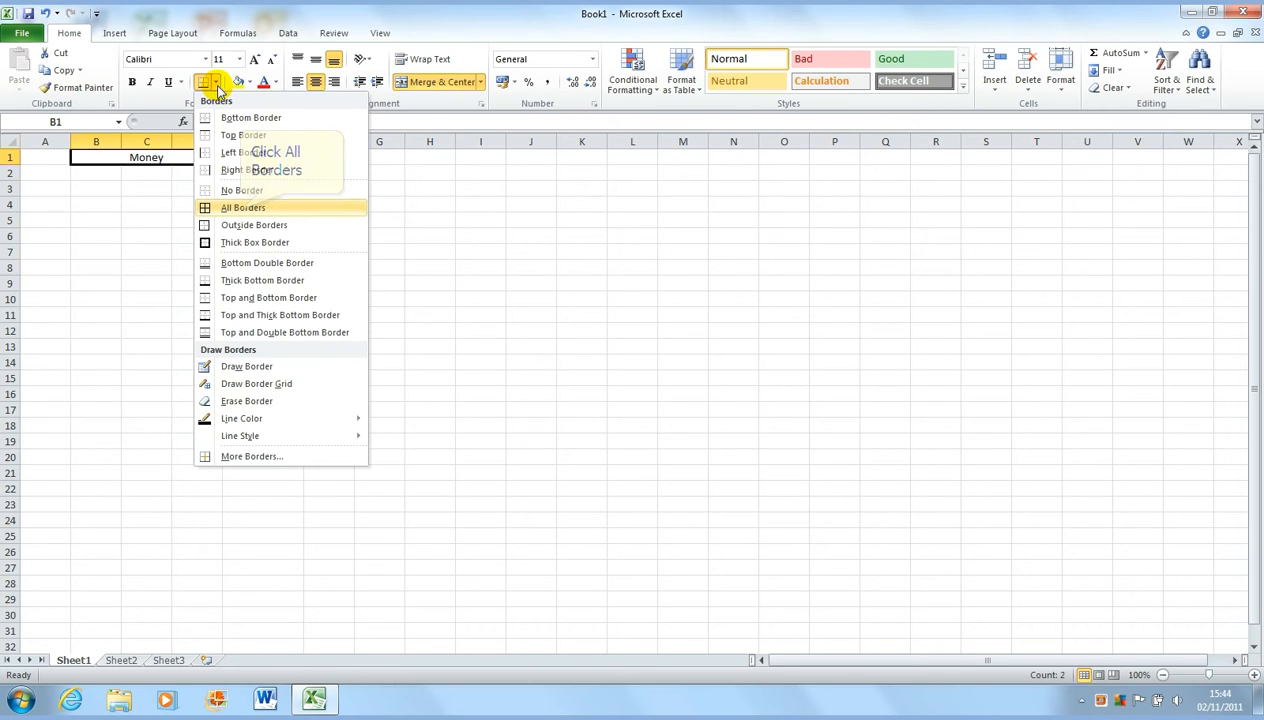
left_click(240, 209)
left_click(240, 209)
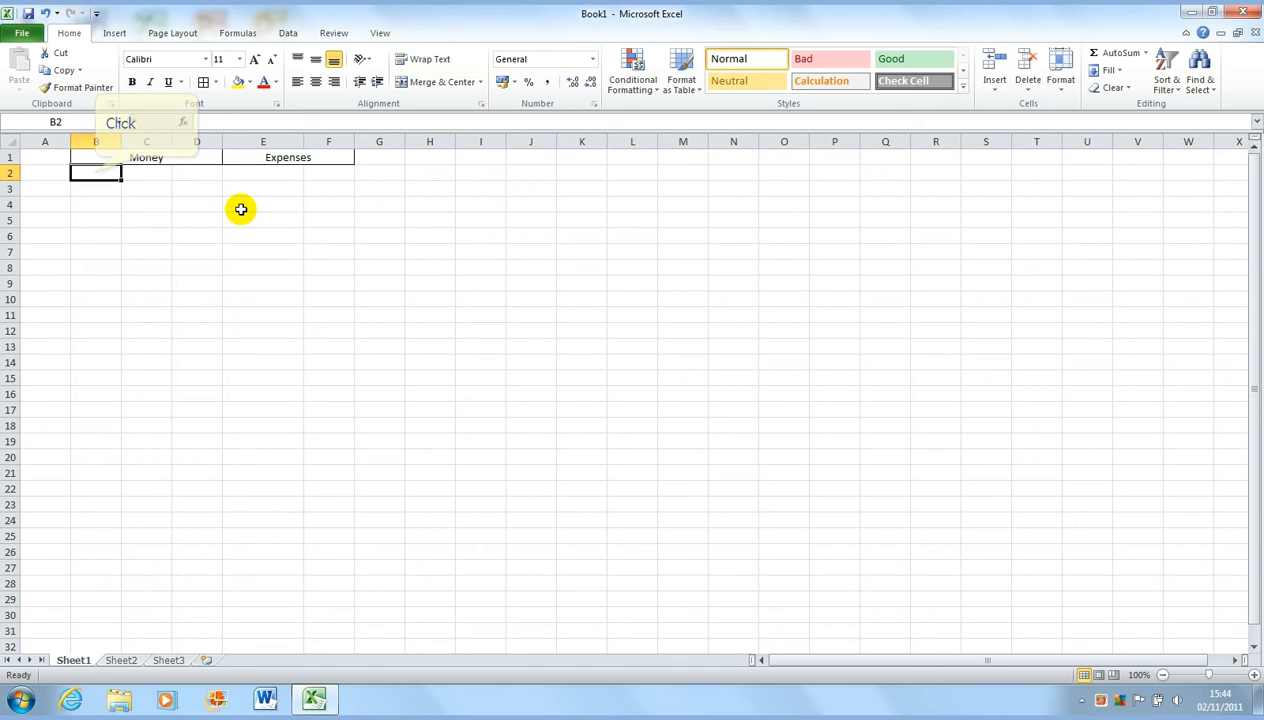
Apply All Borders to the cell range B2:F16 below the headings.
left_click(95, 173)
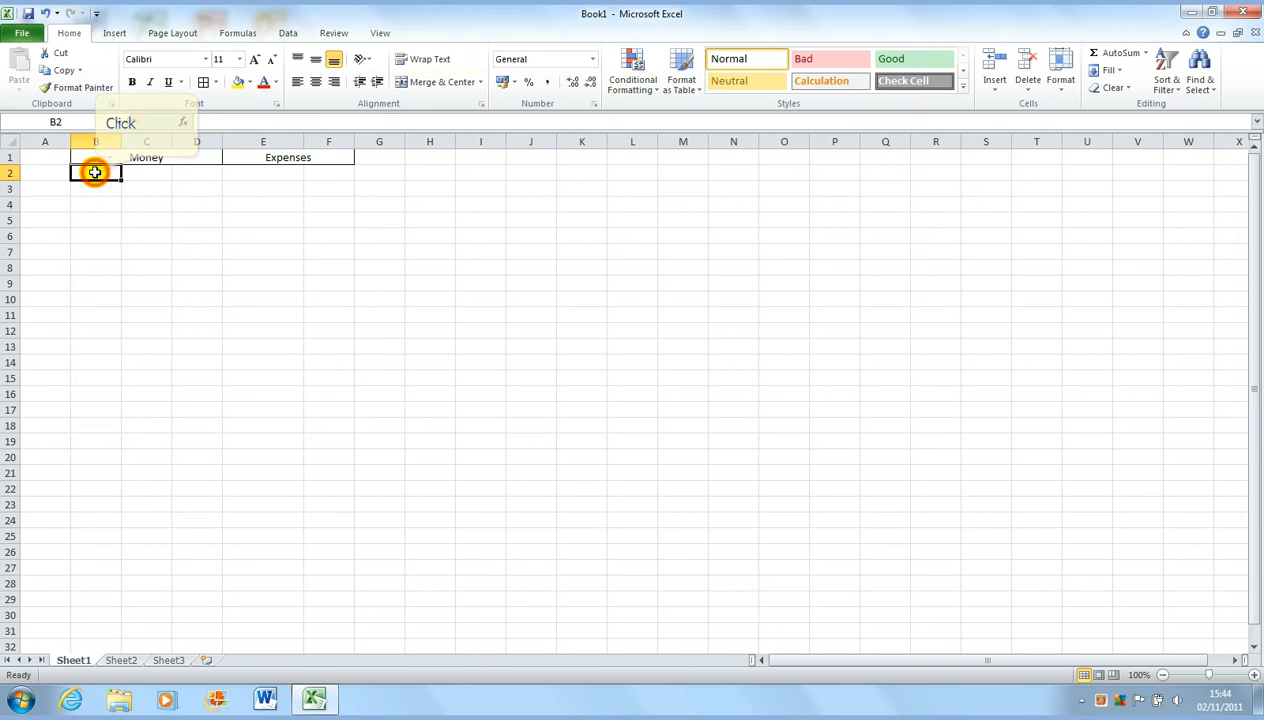
left_click_drag(95, 173, 329, 394)
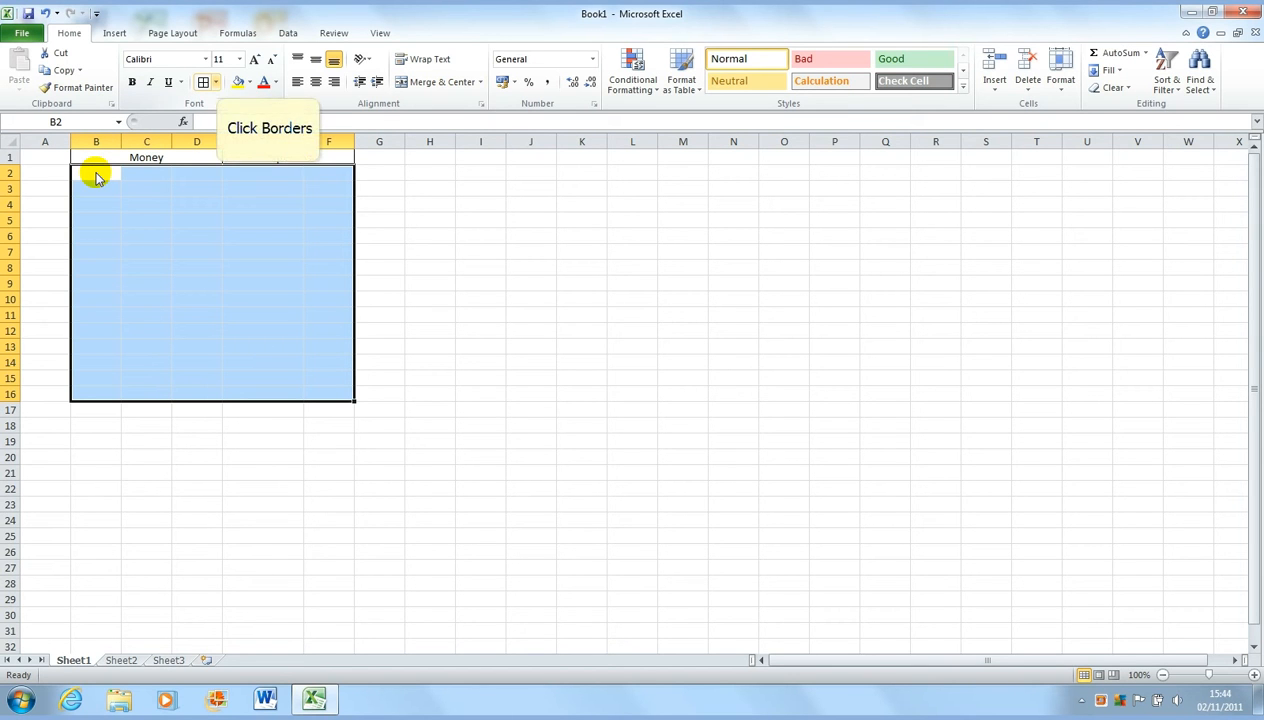
left_click(216, 83)
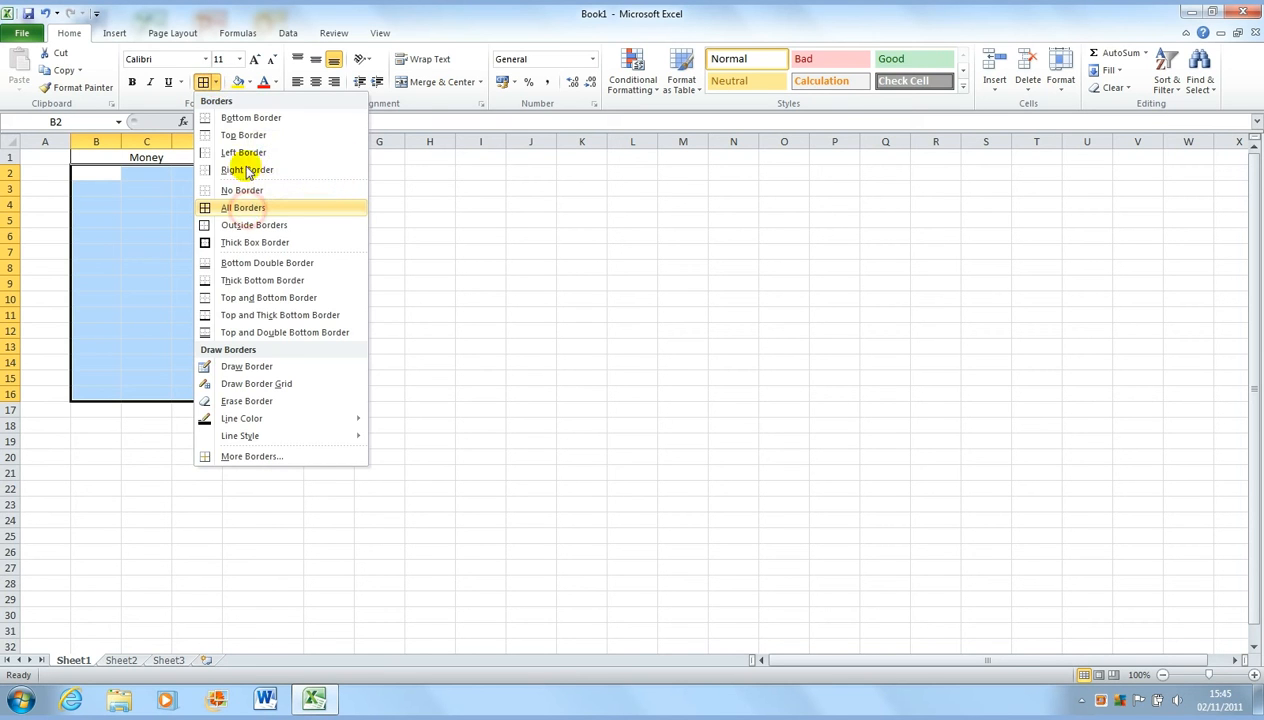
left_click(245, 208)
left_click(386, 251)
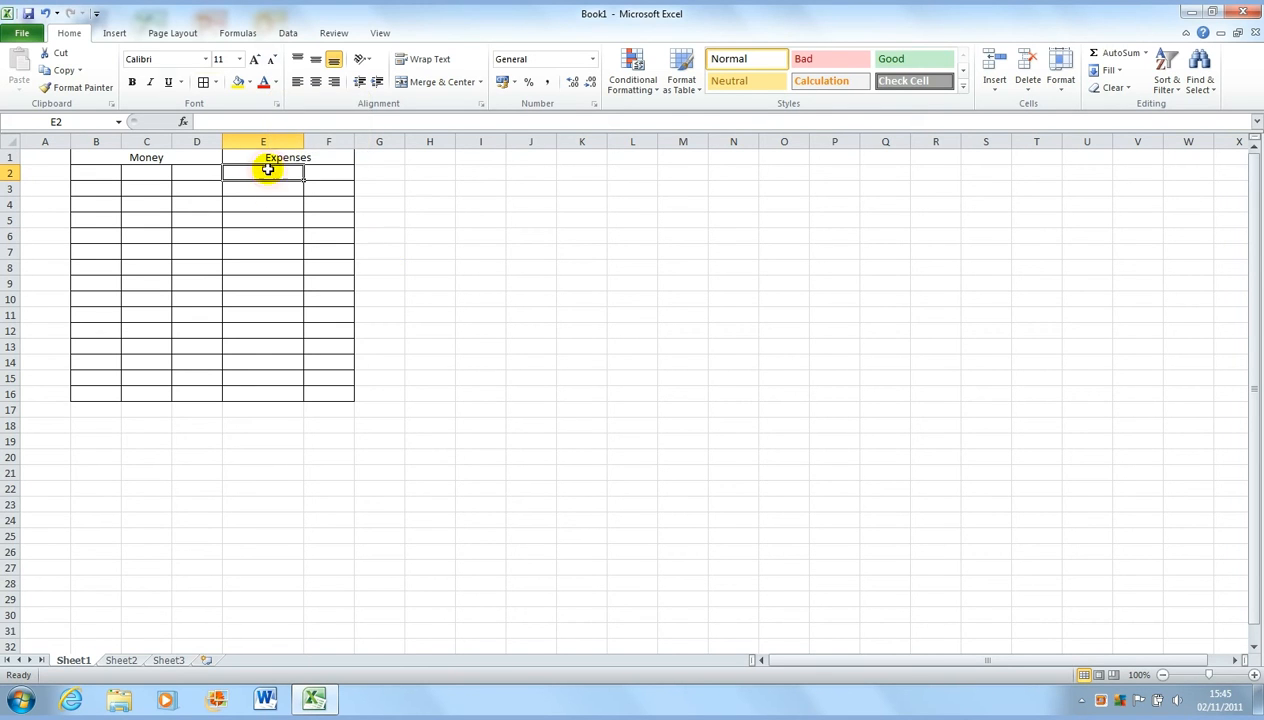
Apply a right border and a left border to cells E2:E16 under the "Expenses" heading.
left_click_drag(268, 170, 263, 394)
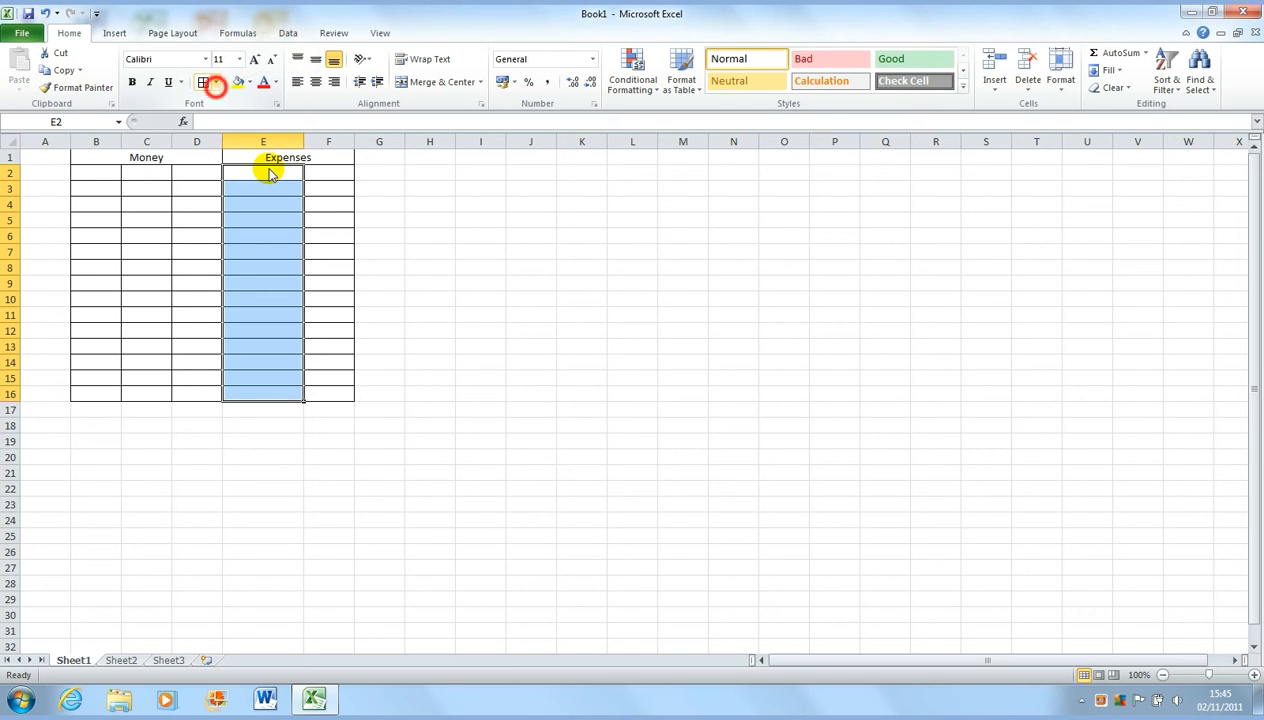
left_click(216, 84)
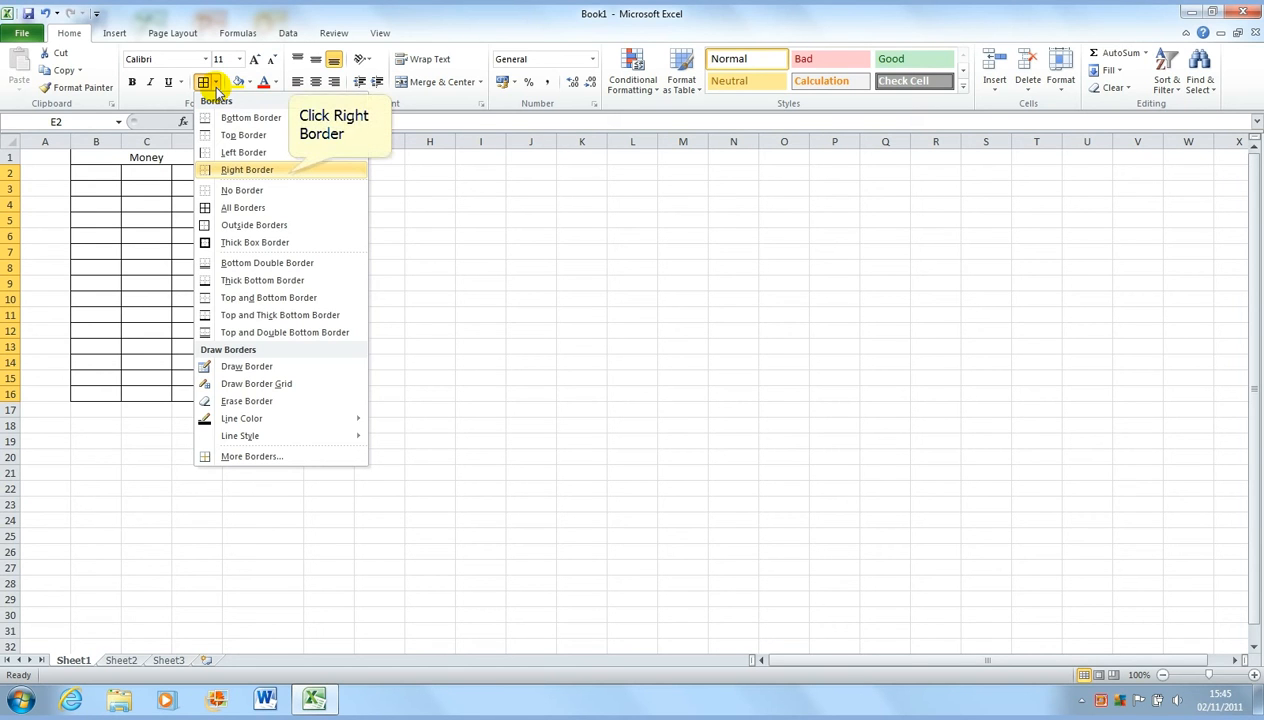
left_click(288, 170)
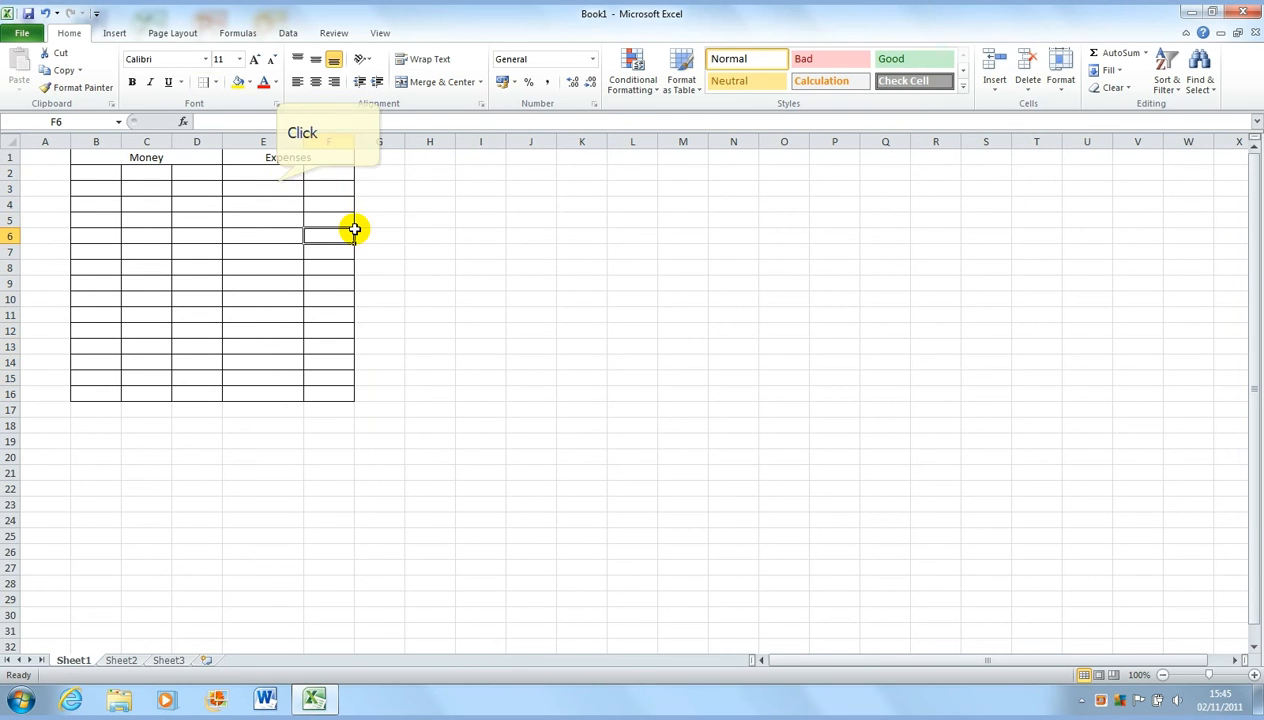
left_click(277, 181)
left_click_drag(277, 181, 277, 394)
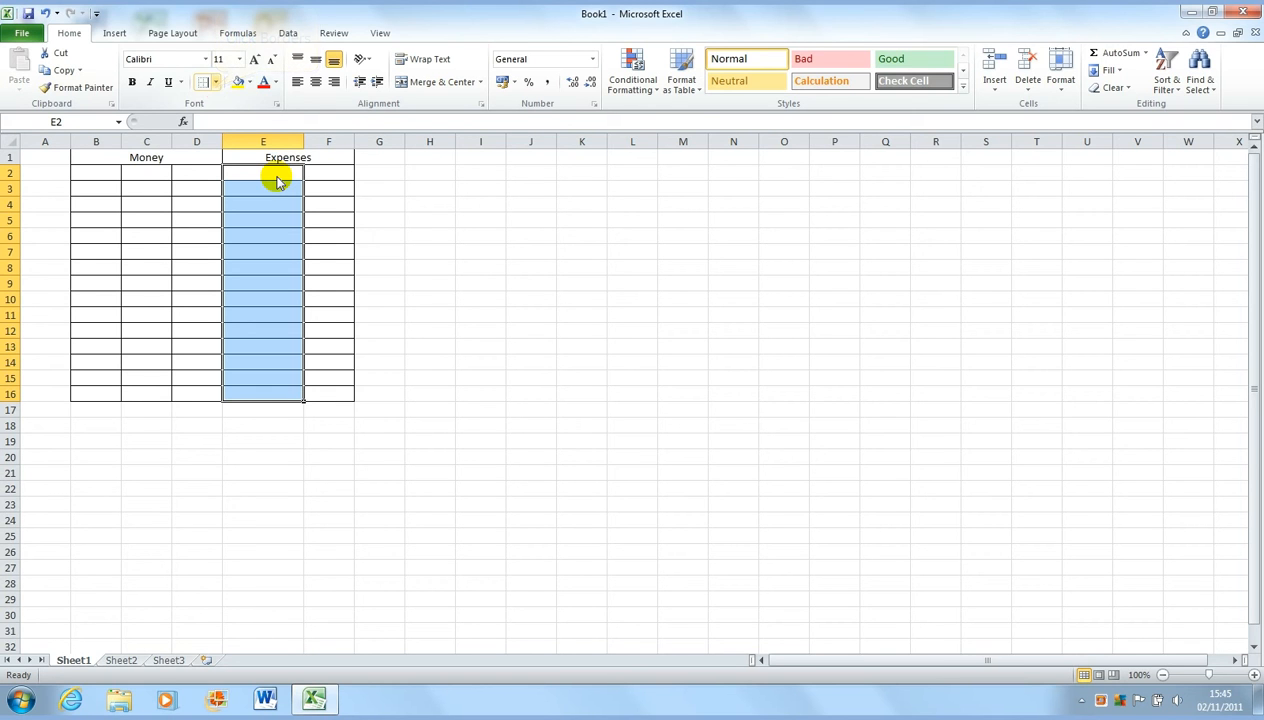
left_click(215, 84)
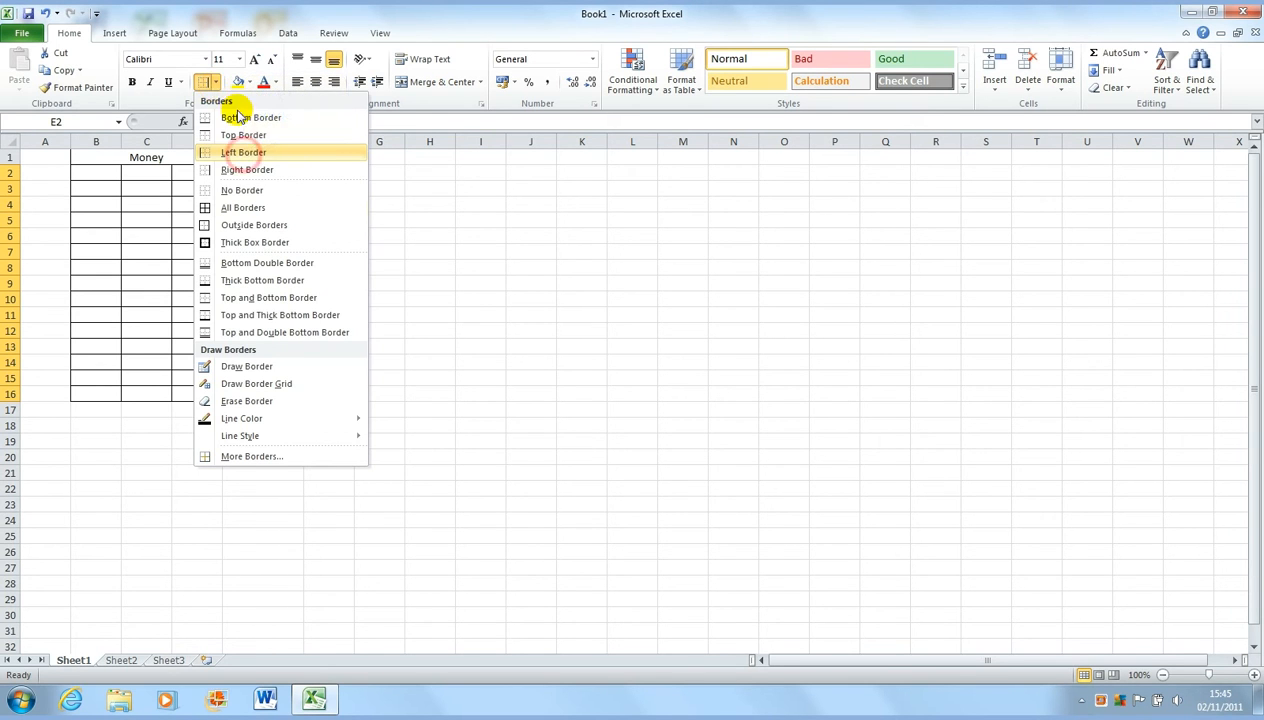
left_click(228, 152)
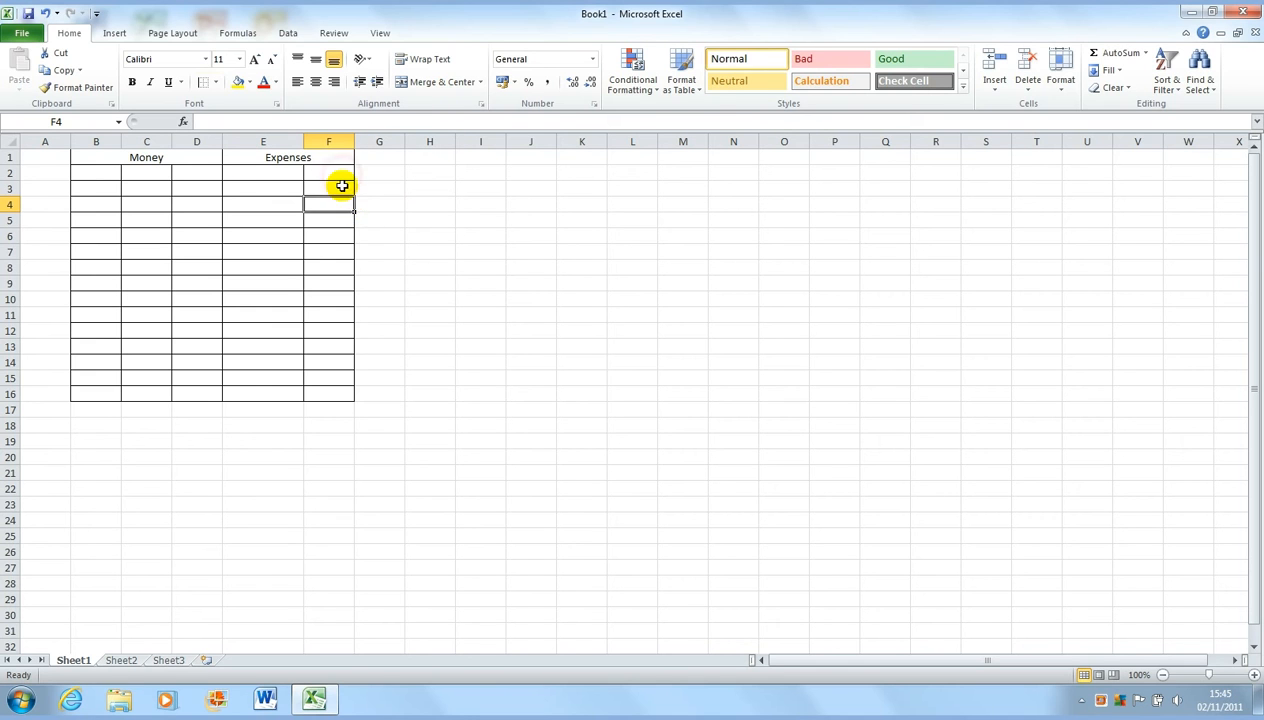
Apply a right border to cells F2:F16 along the table's outer edge.
left_click_drag(342, 176, 342, 394)
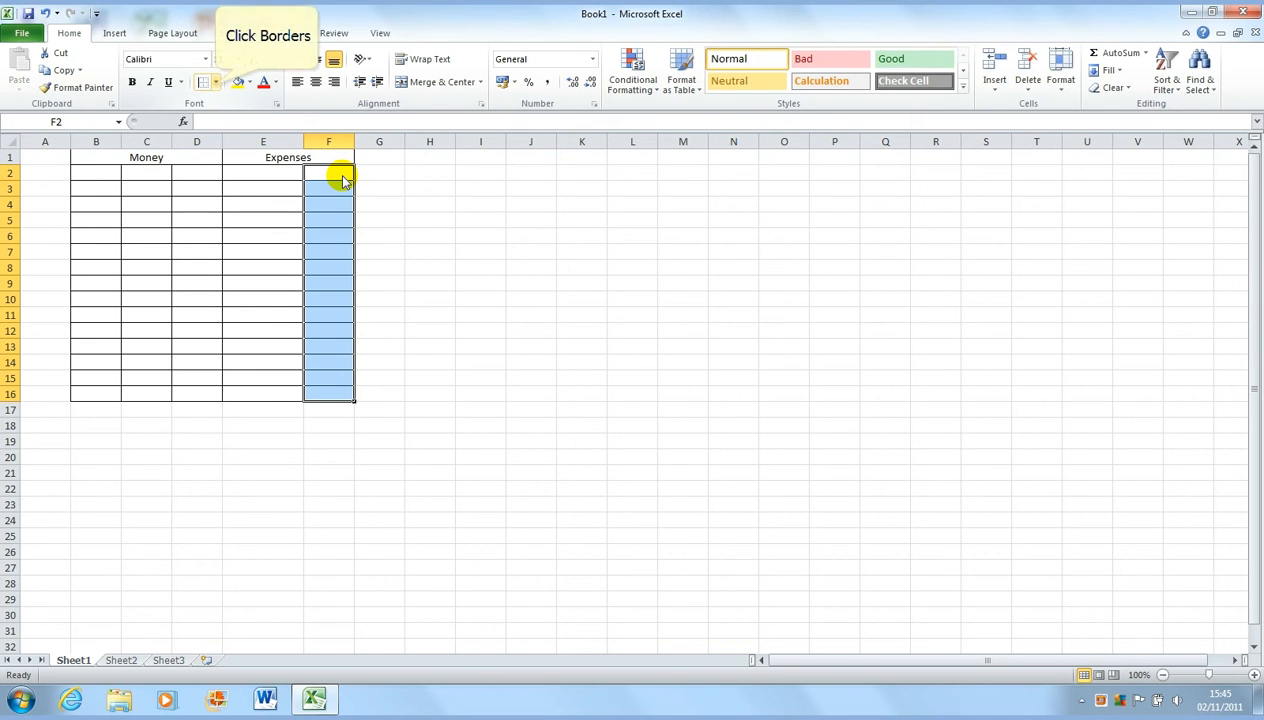
left_click(216, 82)
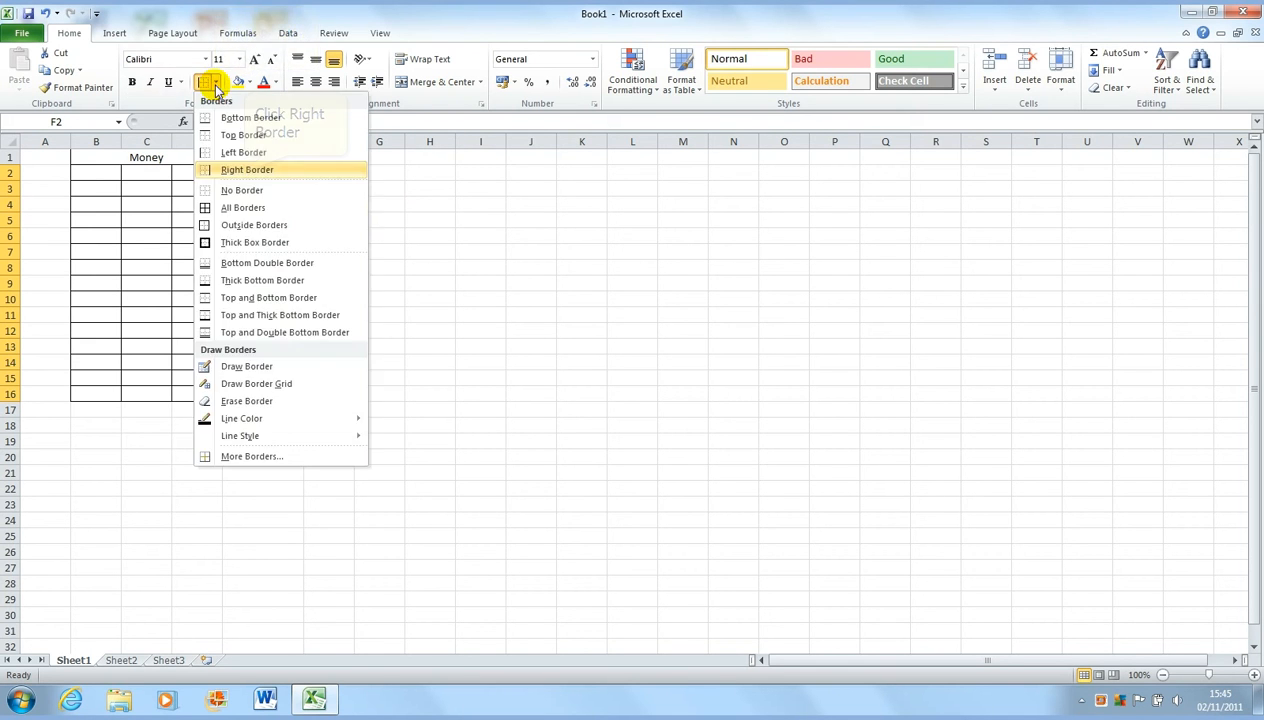
left_click(245, 169)
left_click(422, 204)
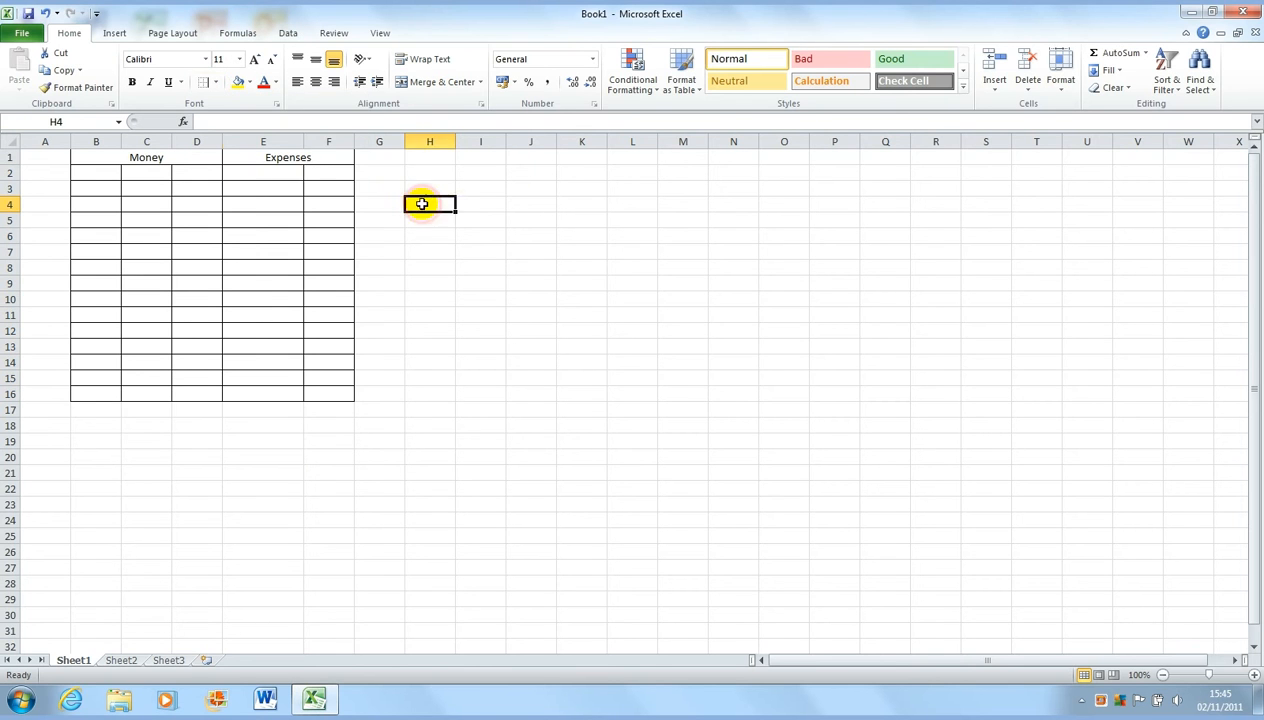
Apply Outside Borders to the Expenses cells E2:F16.
left_click(302, 174)
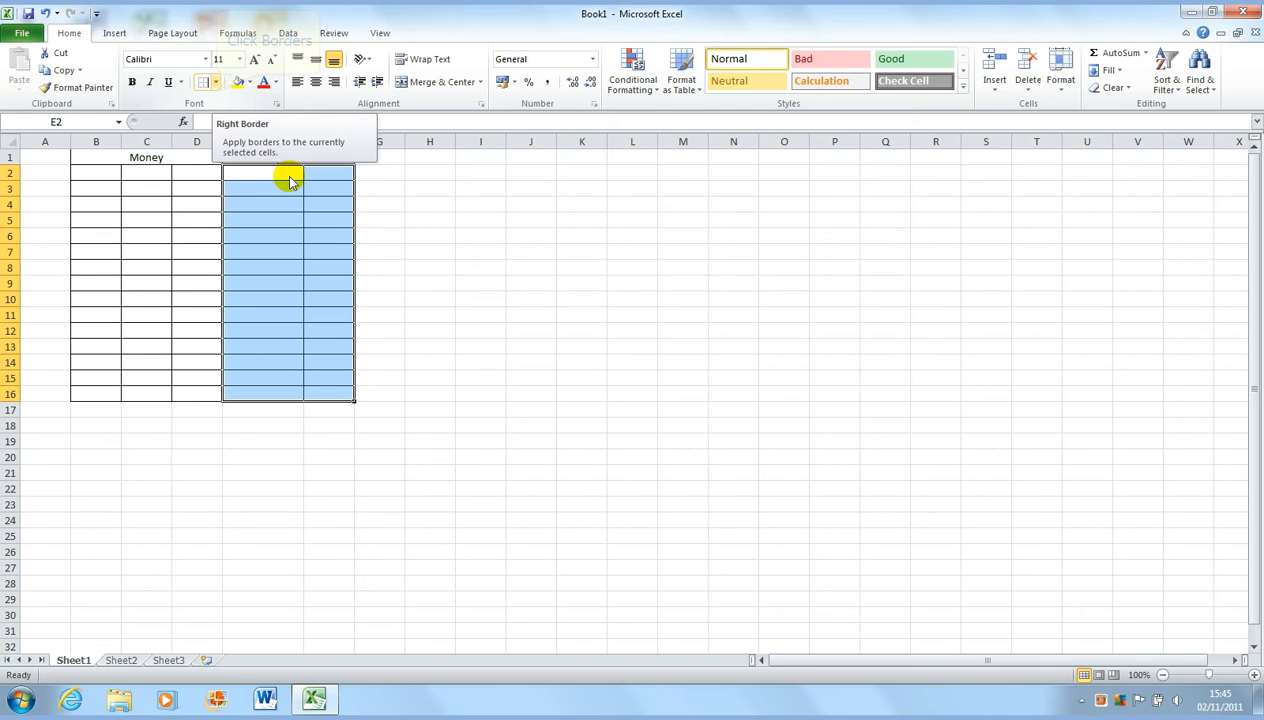
left_click(215, 83)
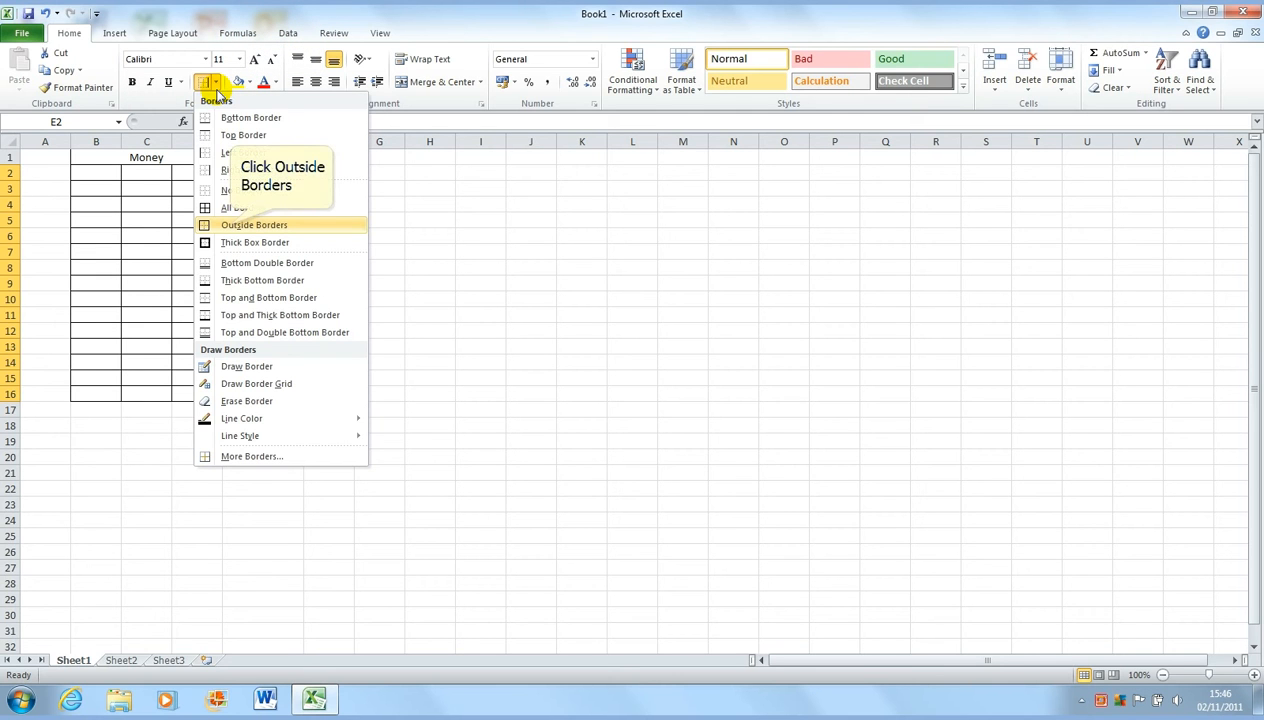
left_click(236, 225)
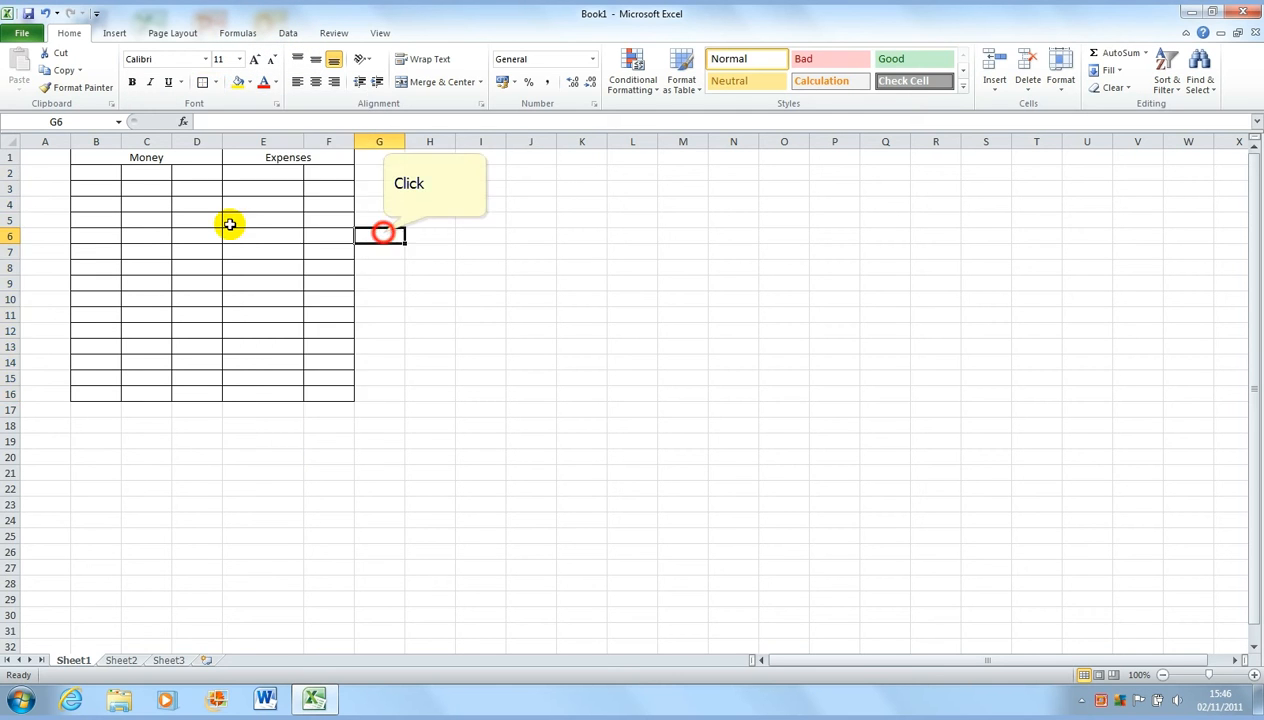
Remove all borders from the Expenses cells E2:F16 with No Border.
left_click(291, 175)
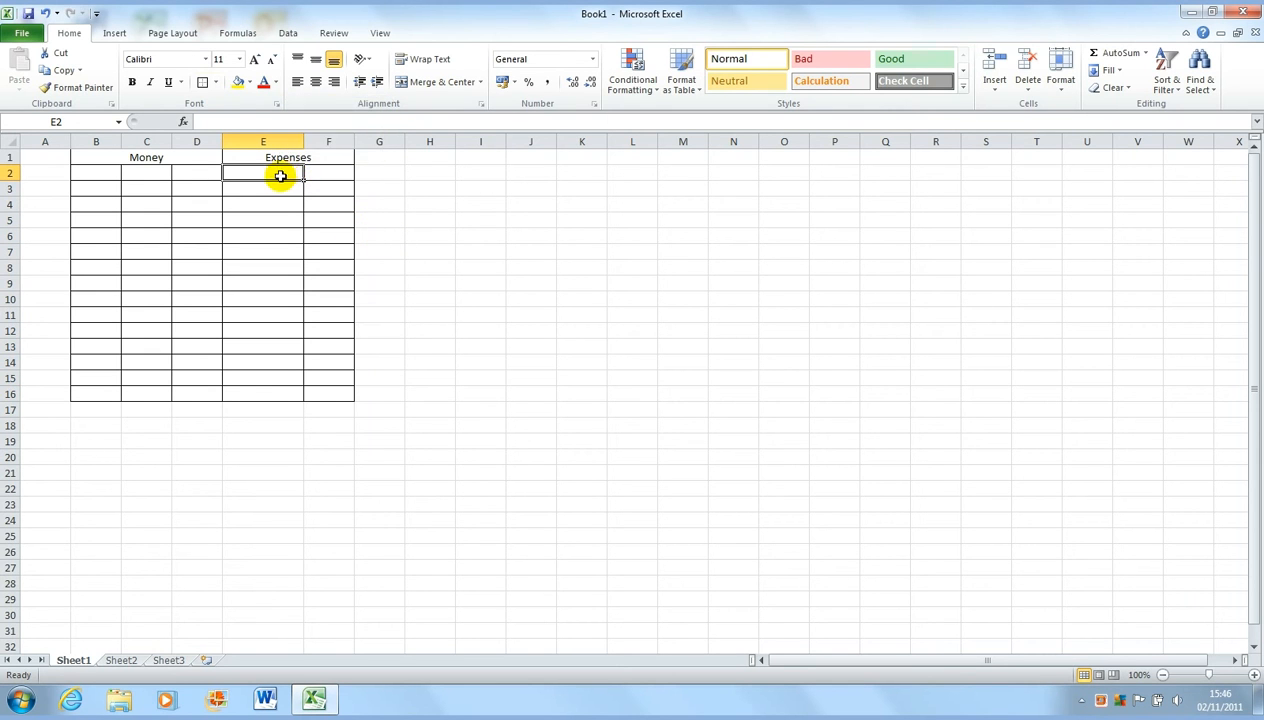
double_click(280, 175)
left_click(264, 185)
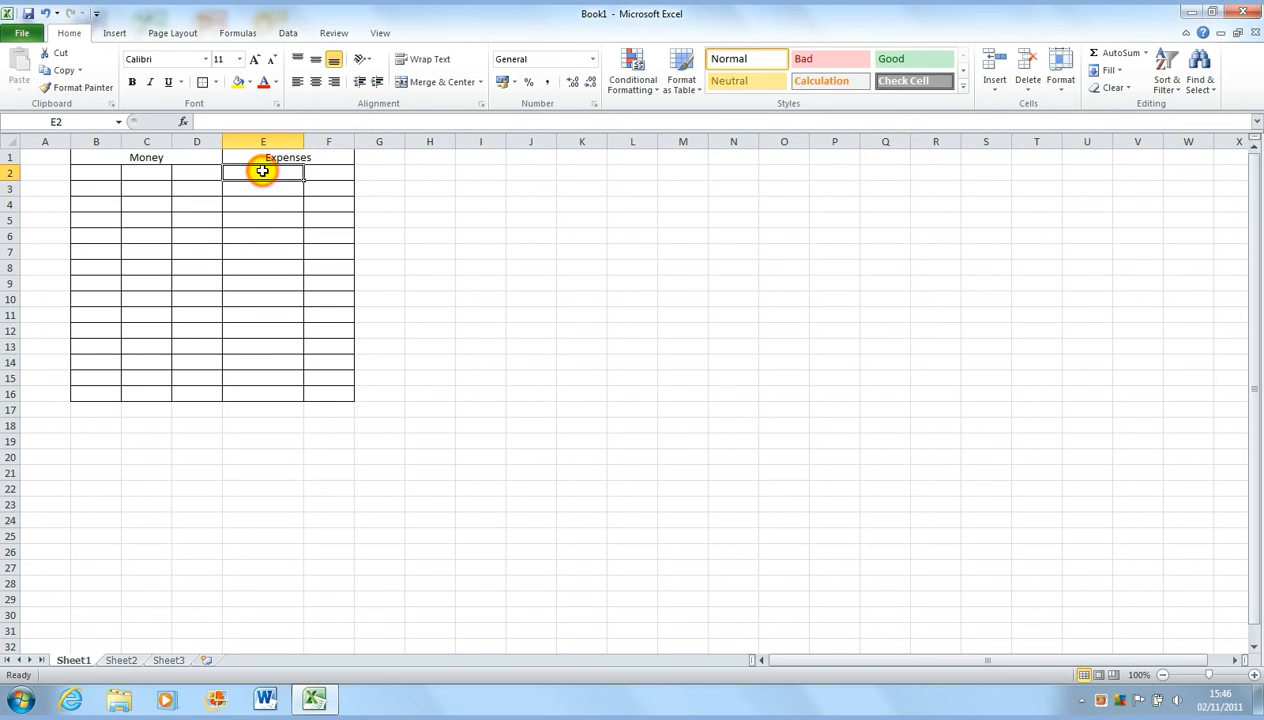
left_click_drag(262, 174, 329, 394)
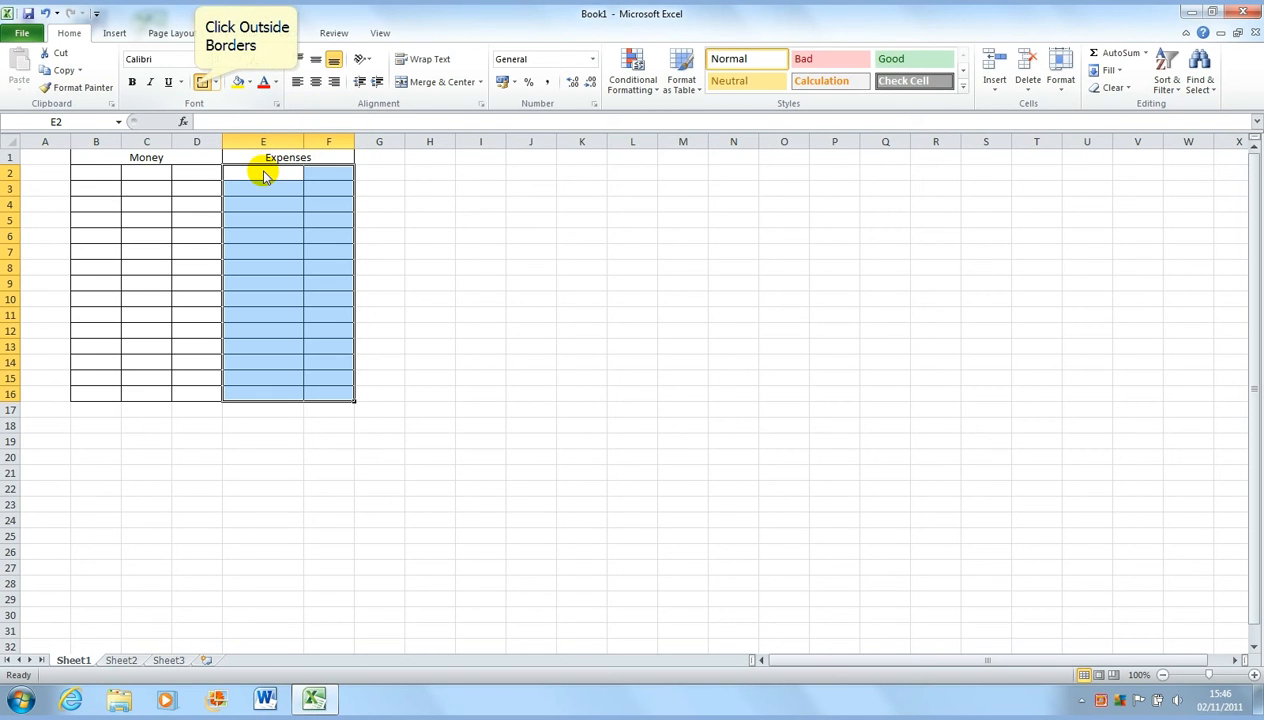
left_click(215, 83)
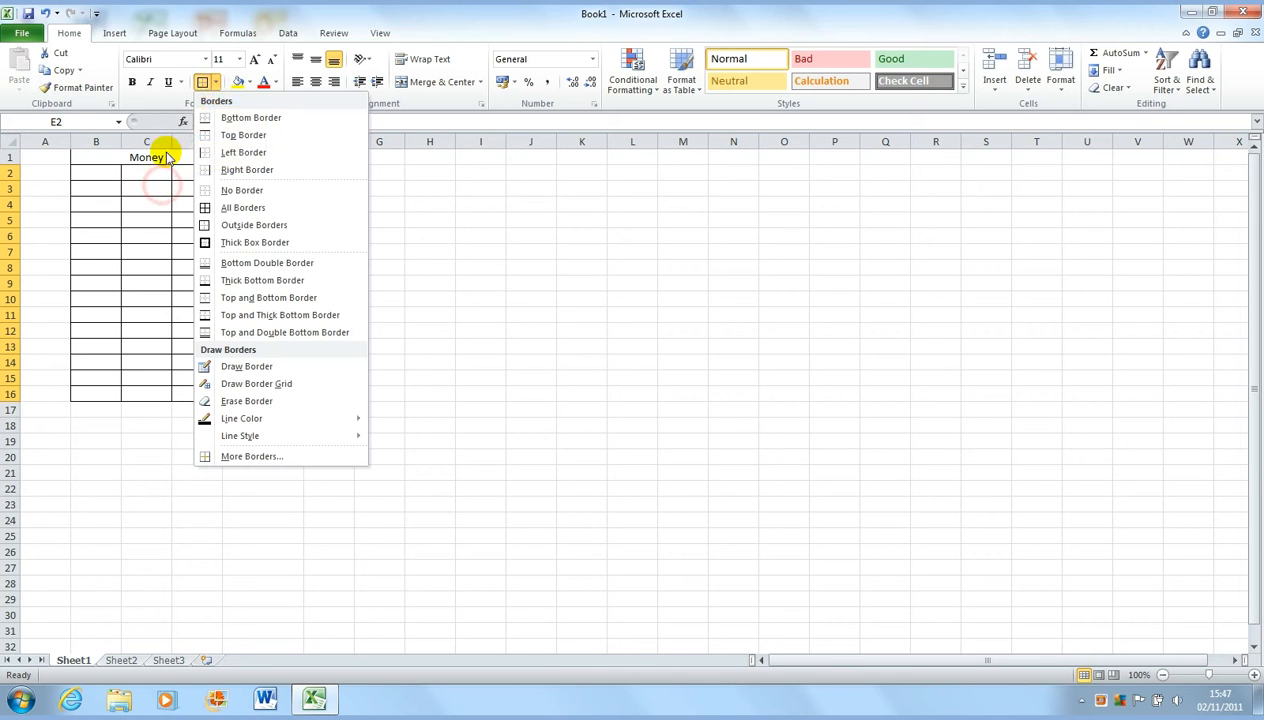
left_click(165, 190)
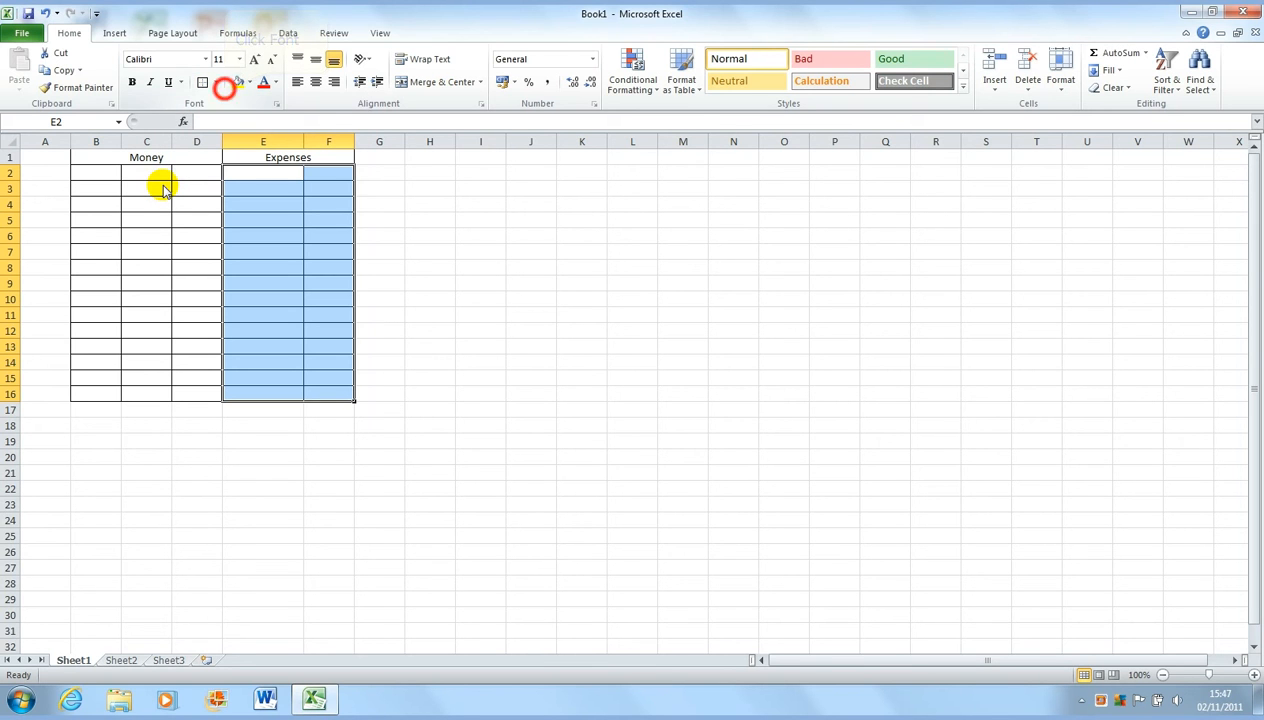
left_click(217, 84)
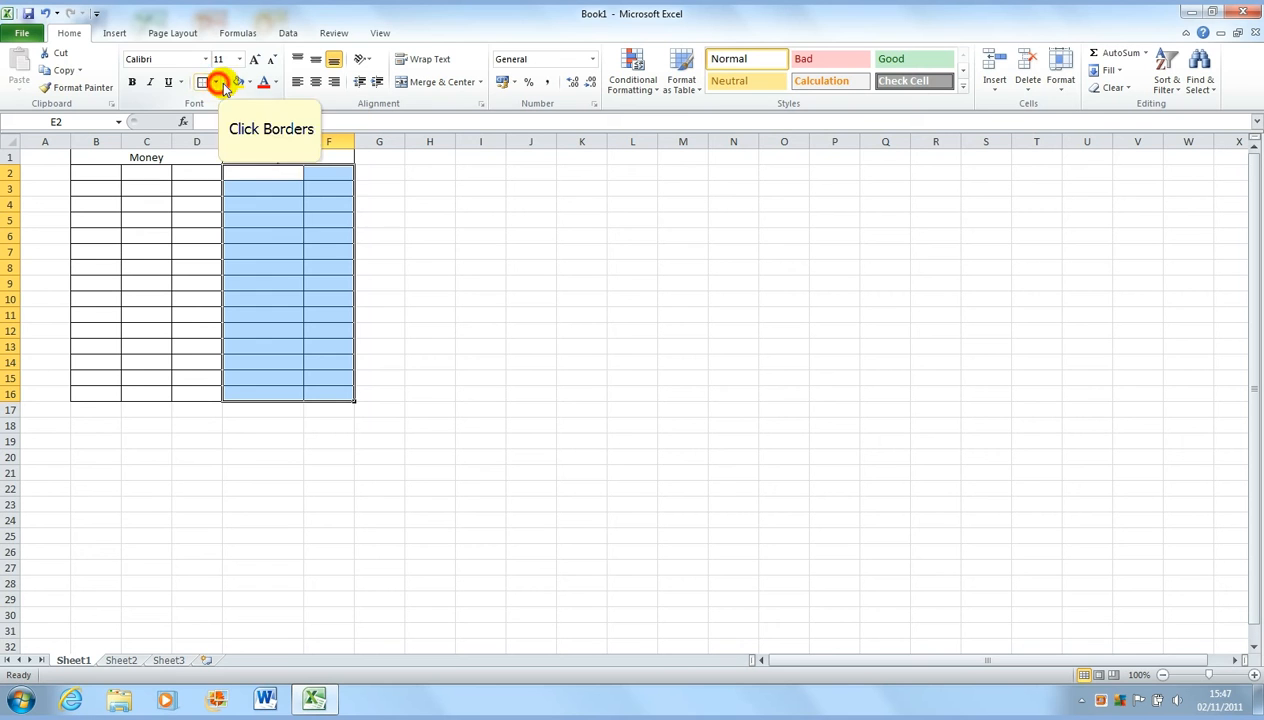
left_click(218, 86)
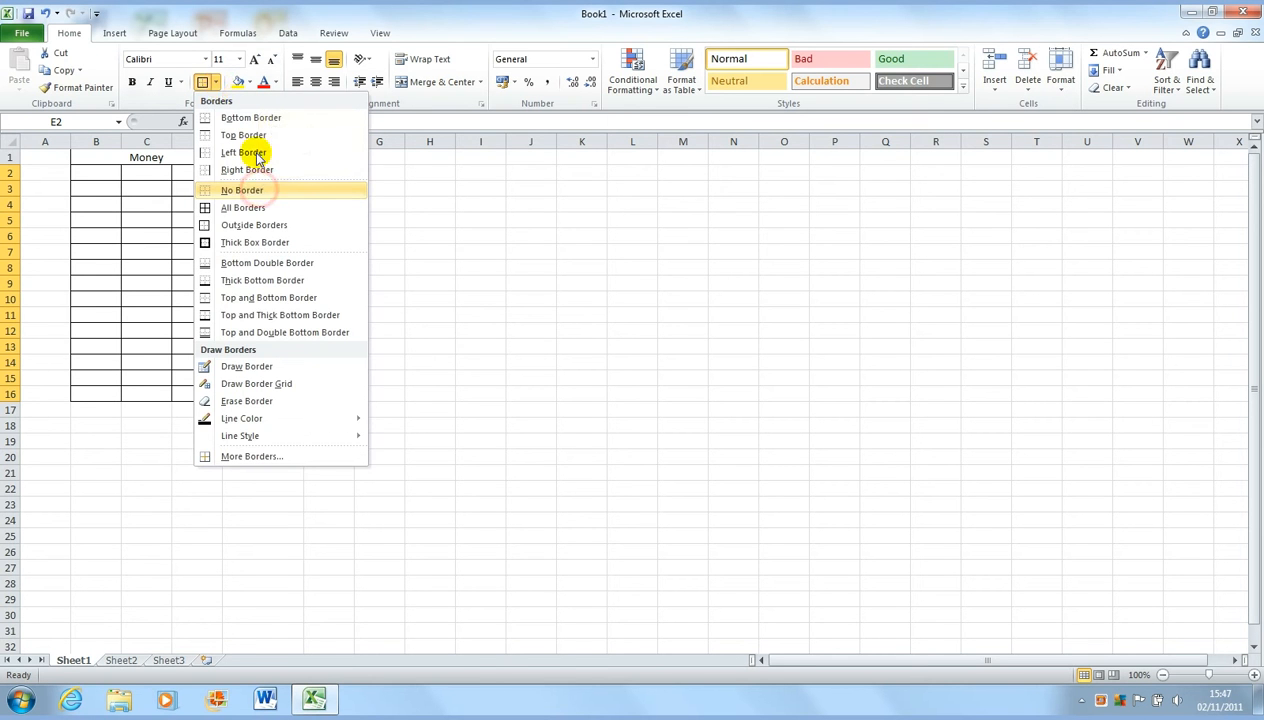
left_click(259, 189)
Apply Outside Borders to the Expenses block E2:F16.
left_click(216, 85)
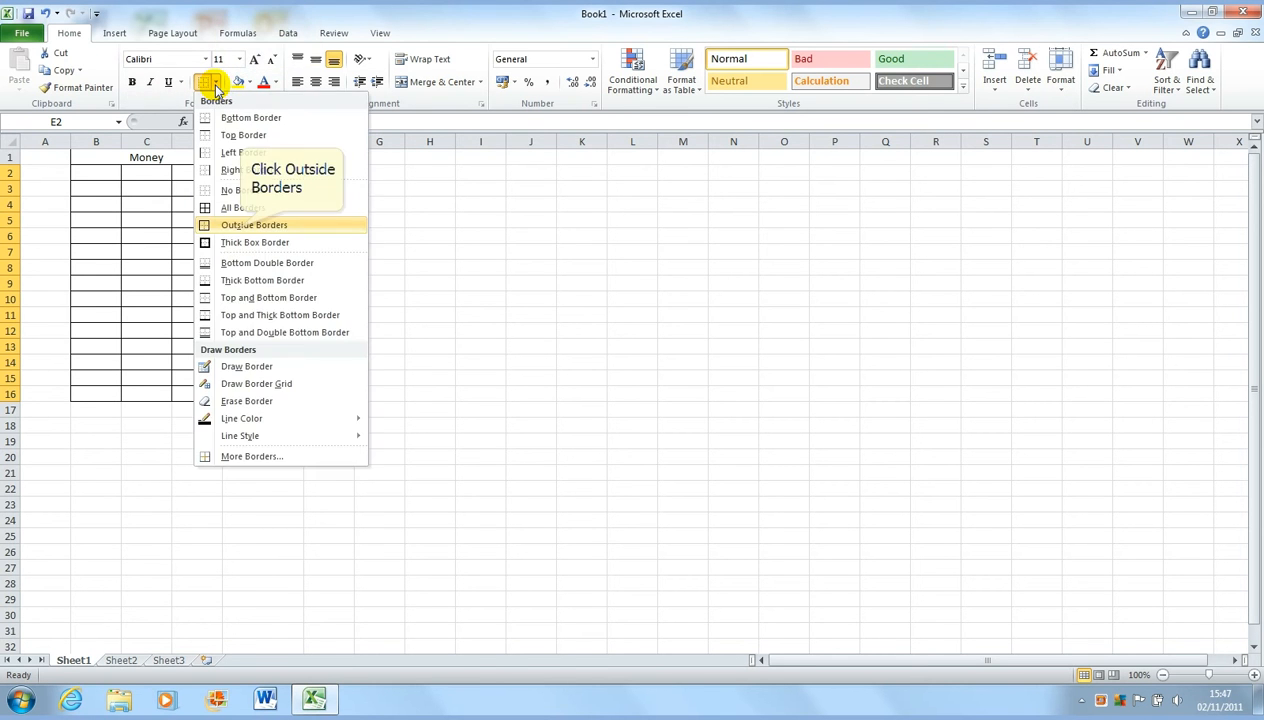
left_click(300, 225)
left_click(393, 235)
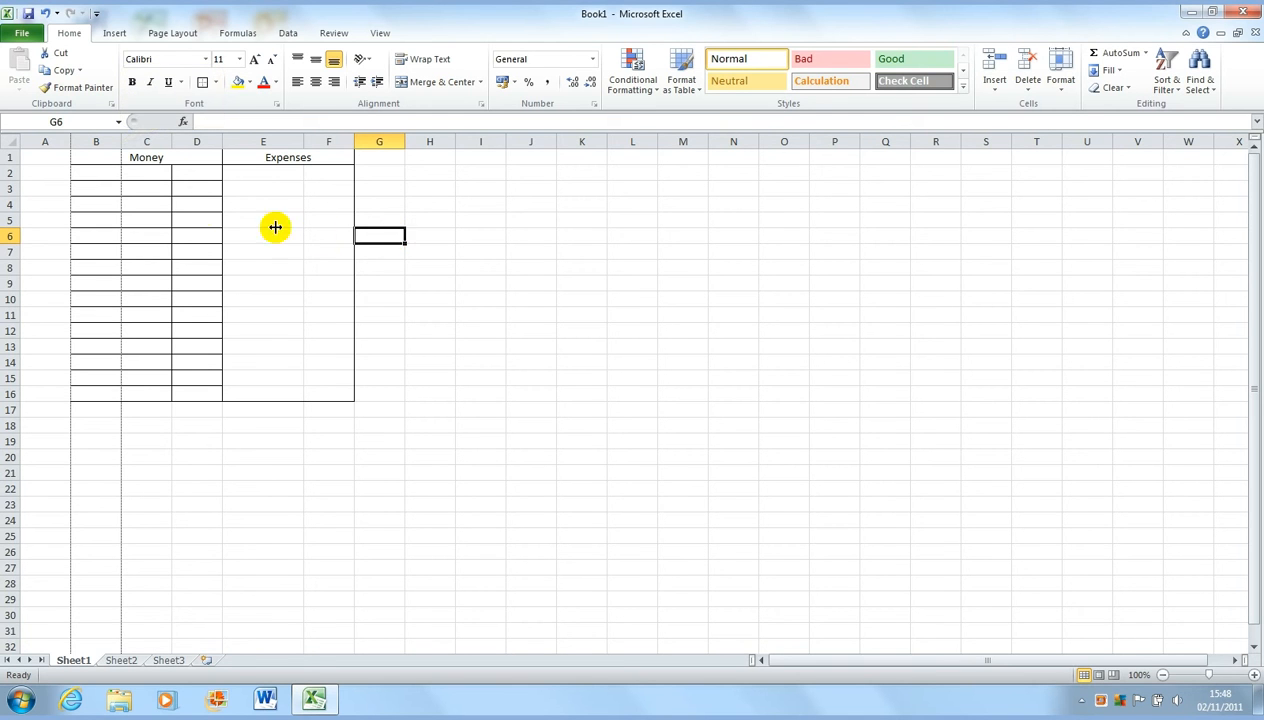
Widen column B to nearly twice its width and make row 3 taller.
left_click_drag(119, 143, 165, 143)
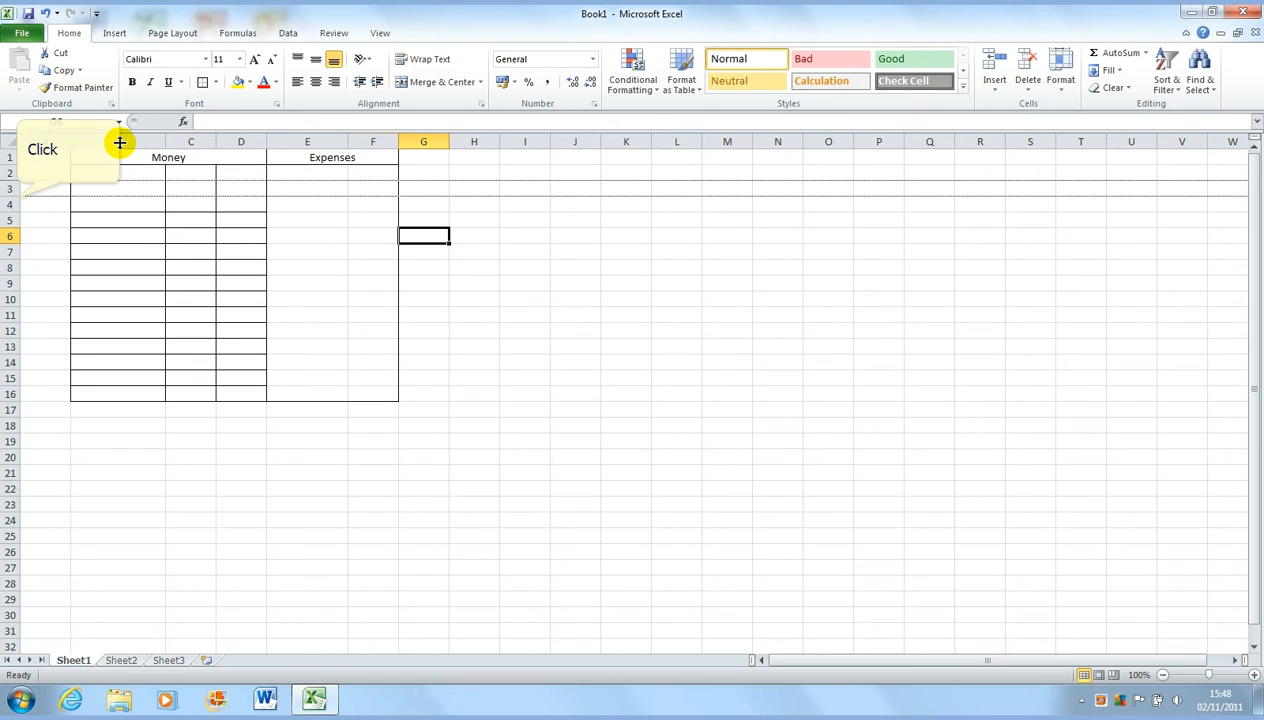
left_click_drag(15, 195, 17, 203)
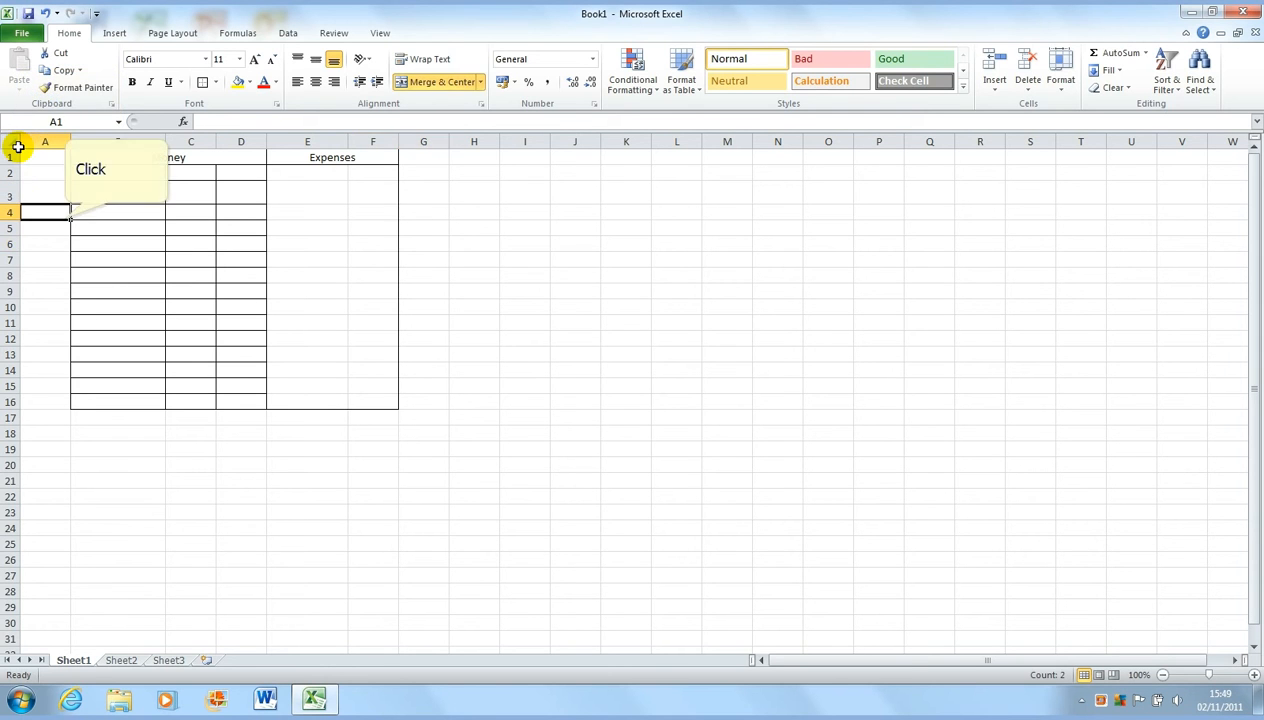
left_click(64, 218)
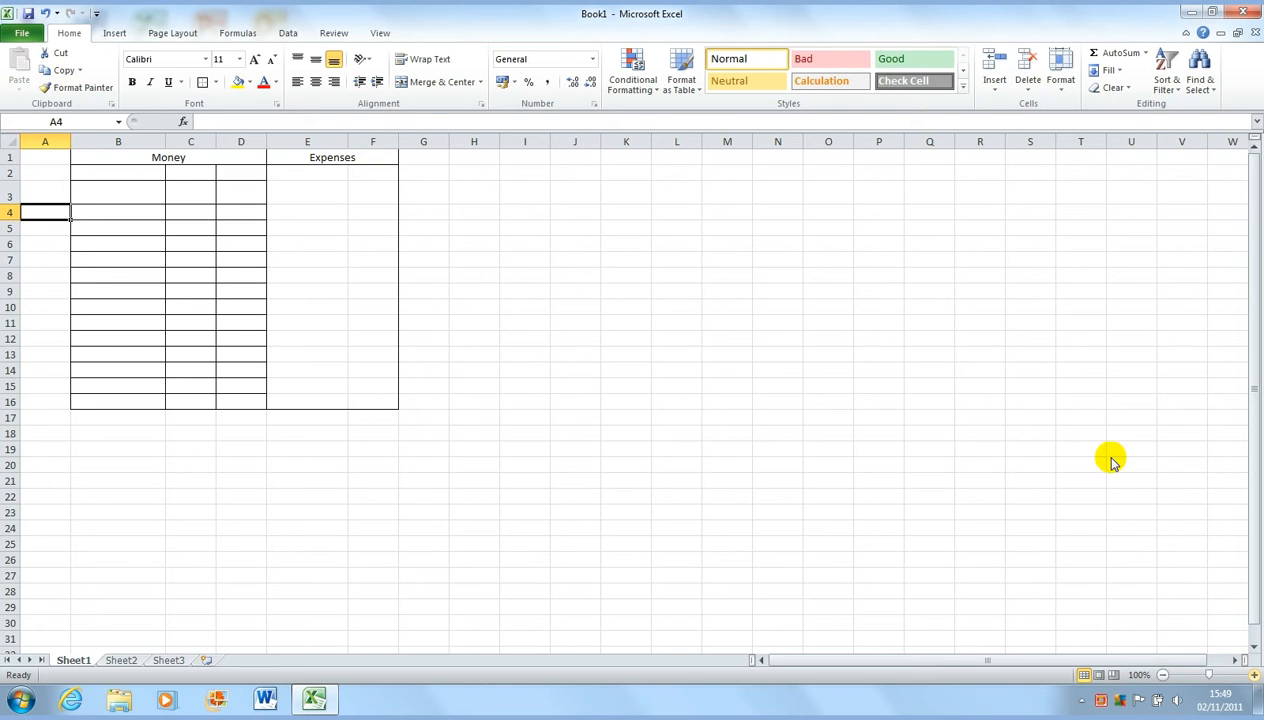
Select rows 2 to 7 together and increase them all to the same taller row height.
left_click(1254, 675)
left_click(1254, 675)
left_click(1254, 675)
left_click(1254, 675)
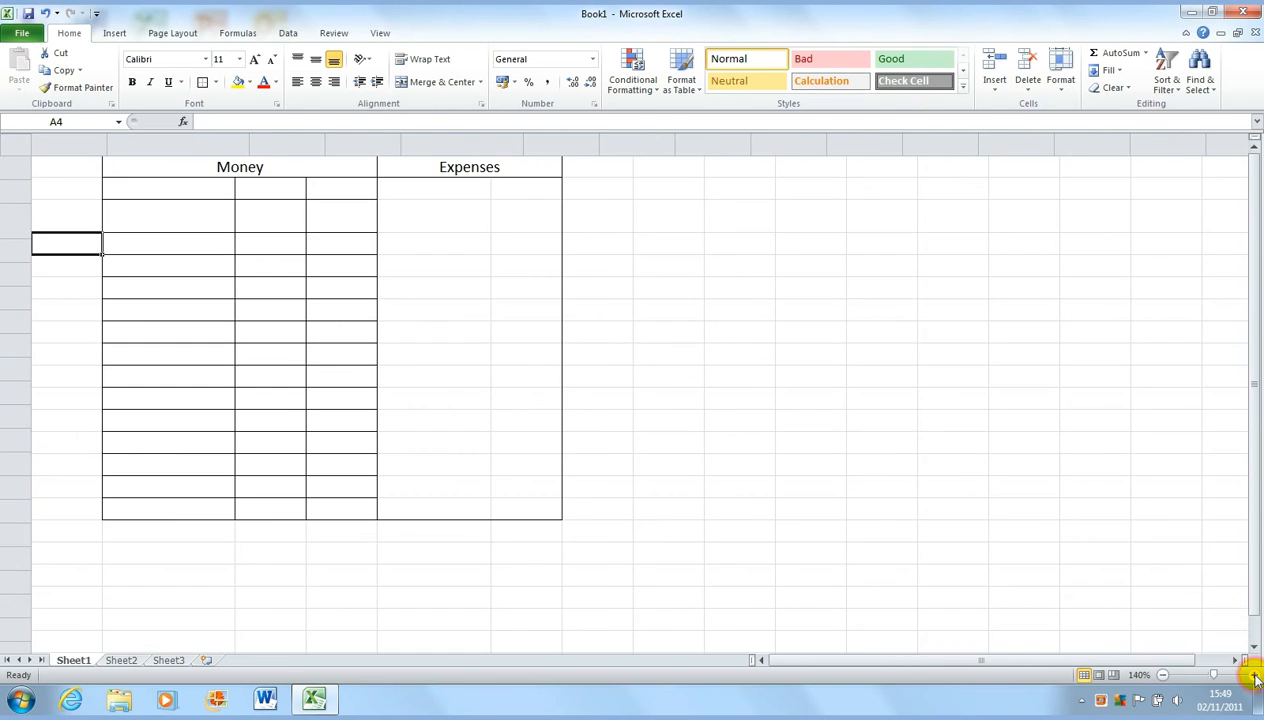
left_click(1254, 675)
left_click(1254, 675)
left_click(1254, 675)
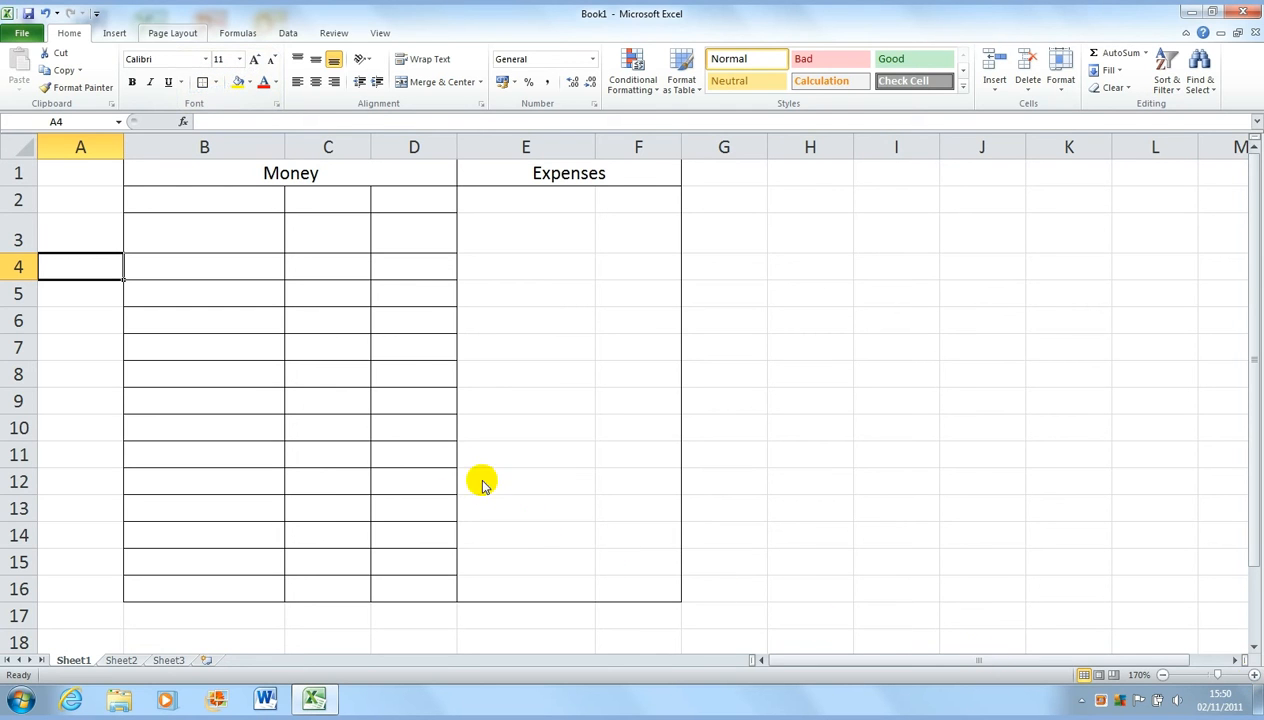
left_click(172, 33)
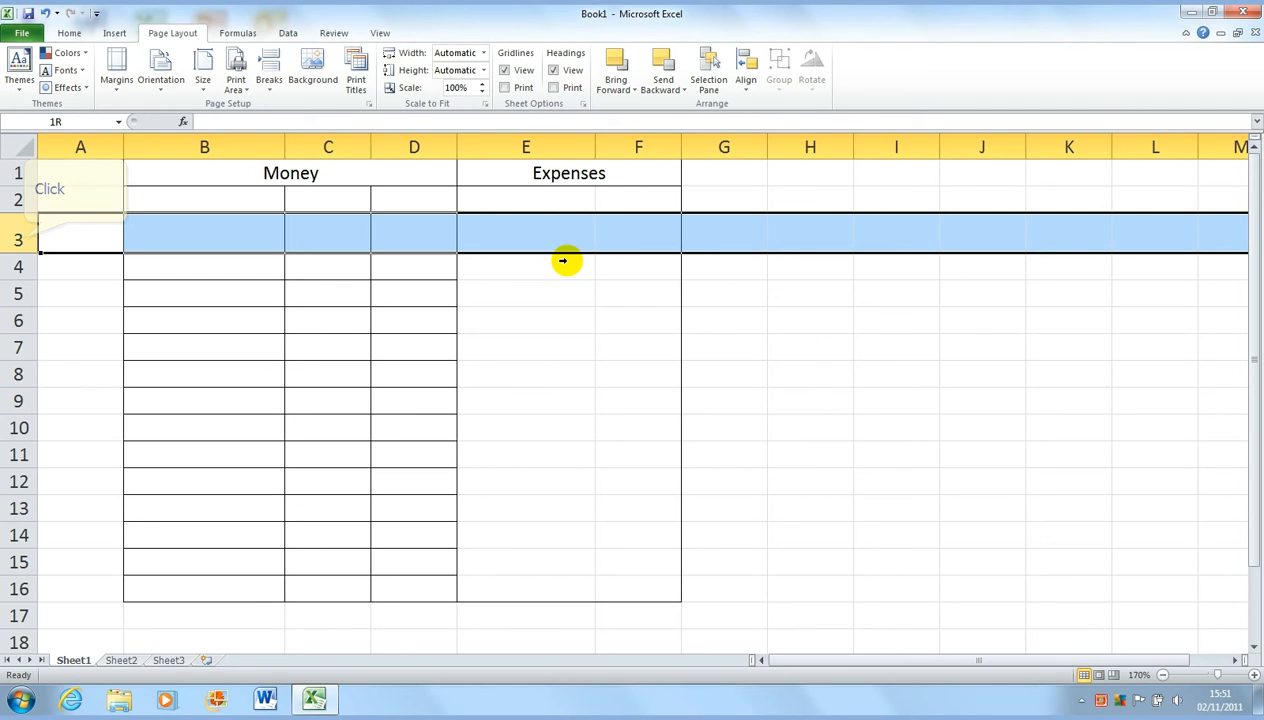
left_click(157, 257)
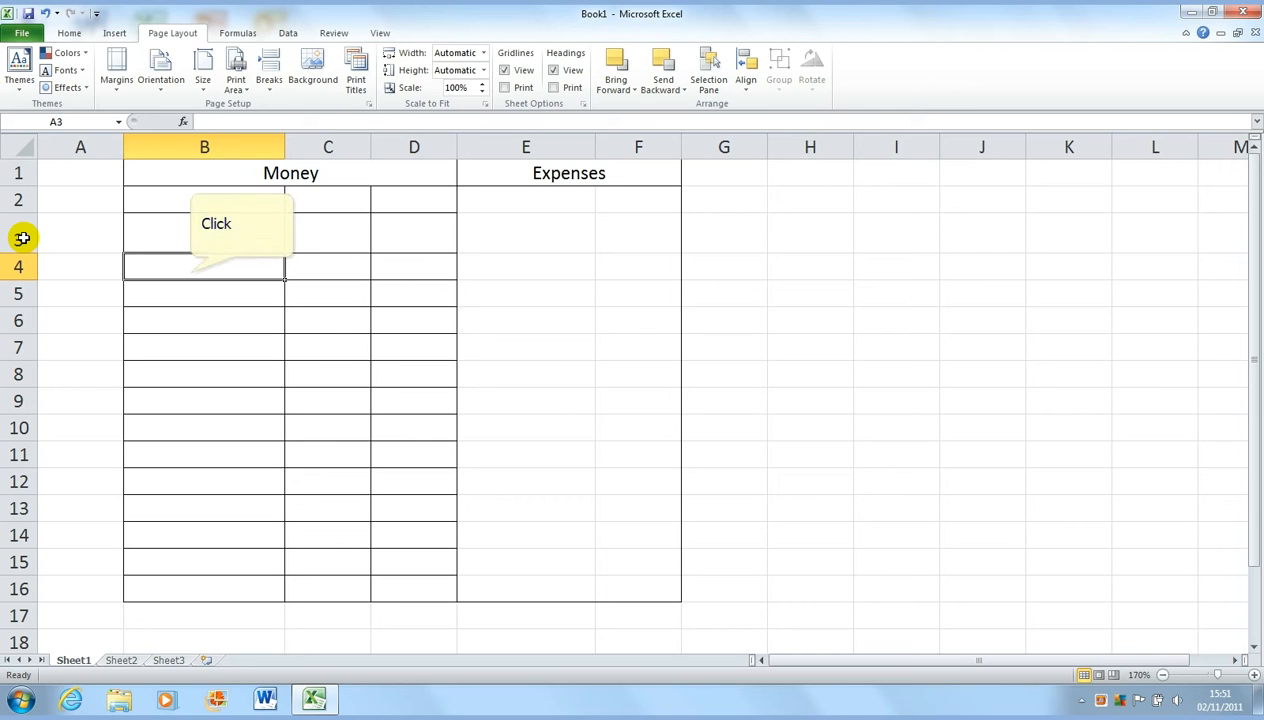
left_click(190, 272)
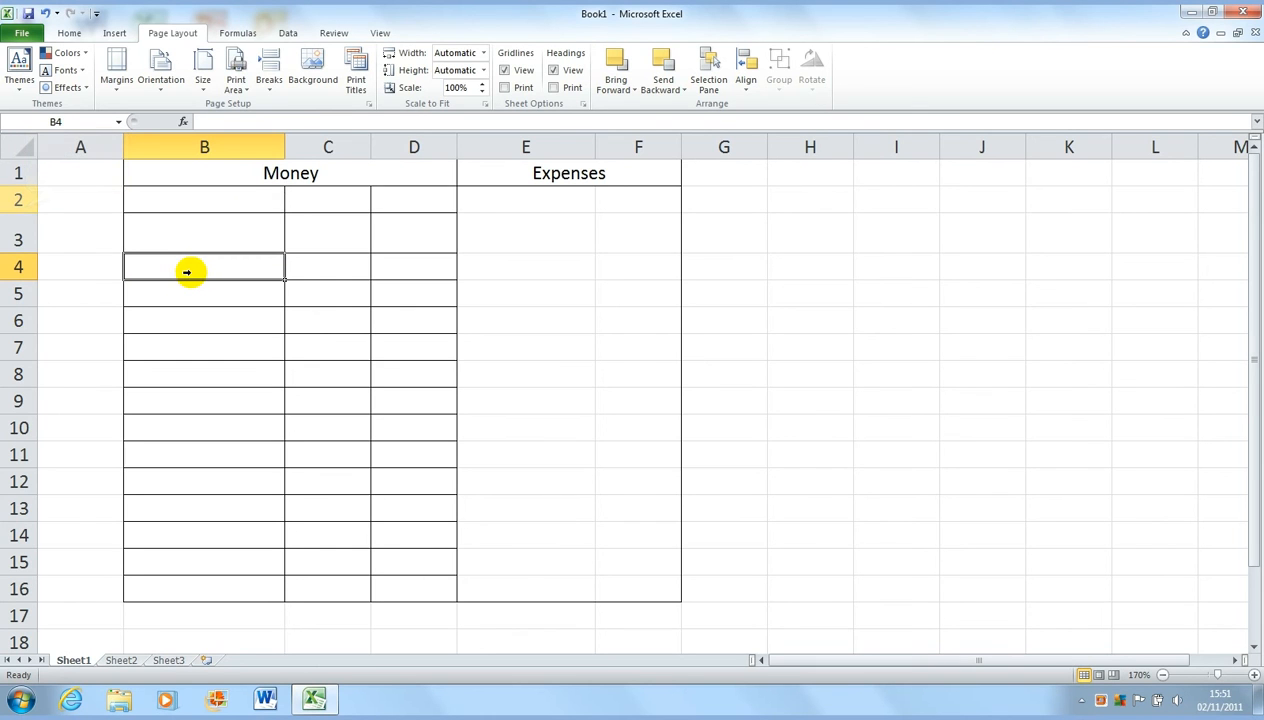
left_click(25, 207)
left_click_drag(25, 207, 25, 347)
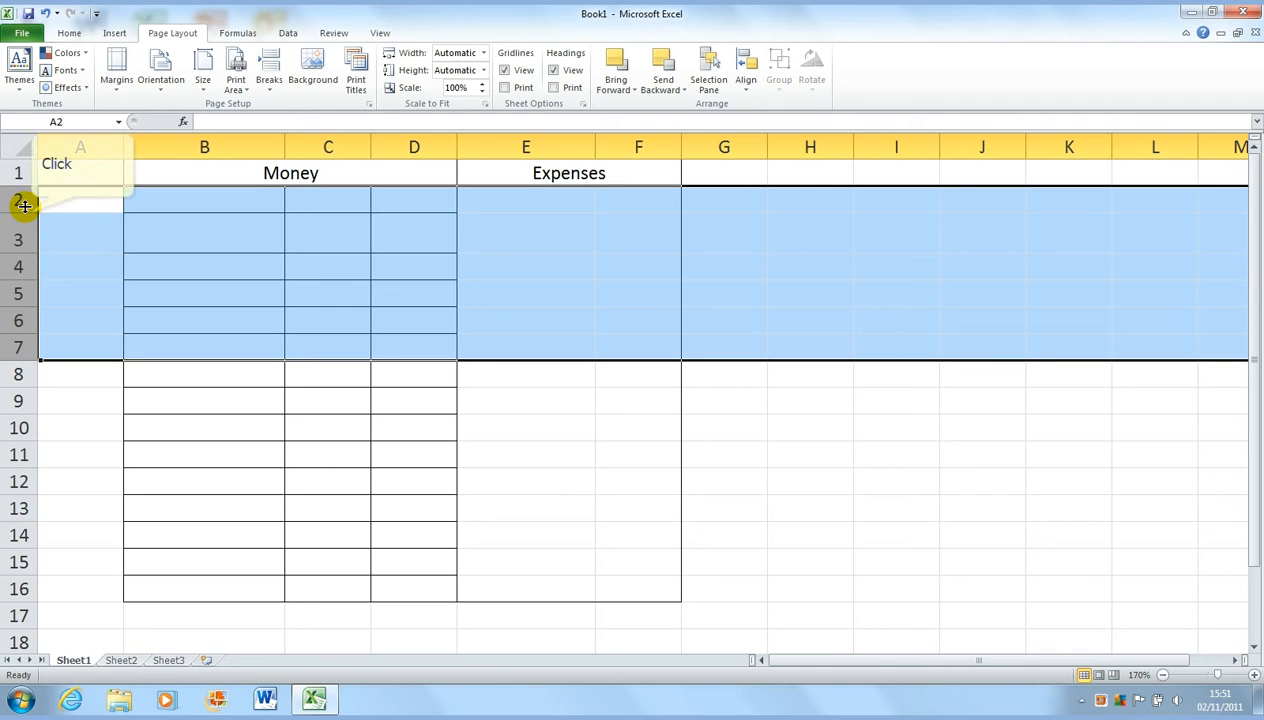
left_click_drag(24, 205, 31, 213)
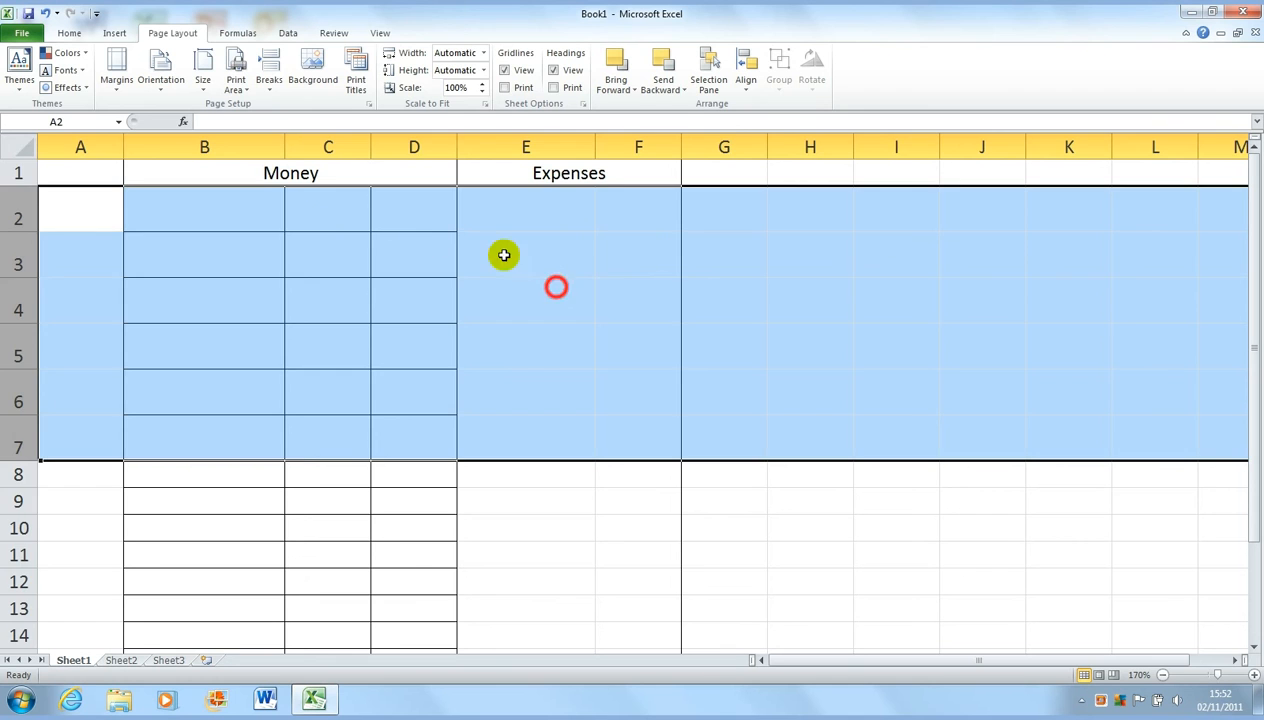
left_click(557, 290)
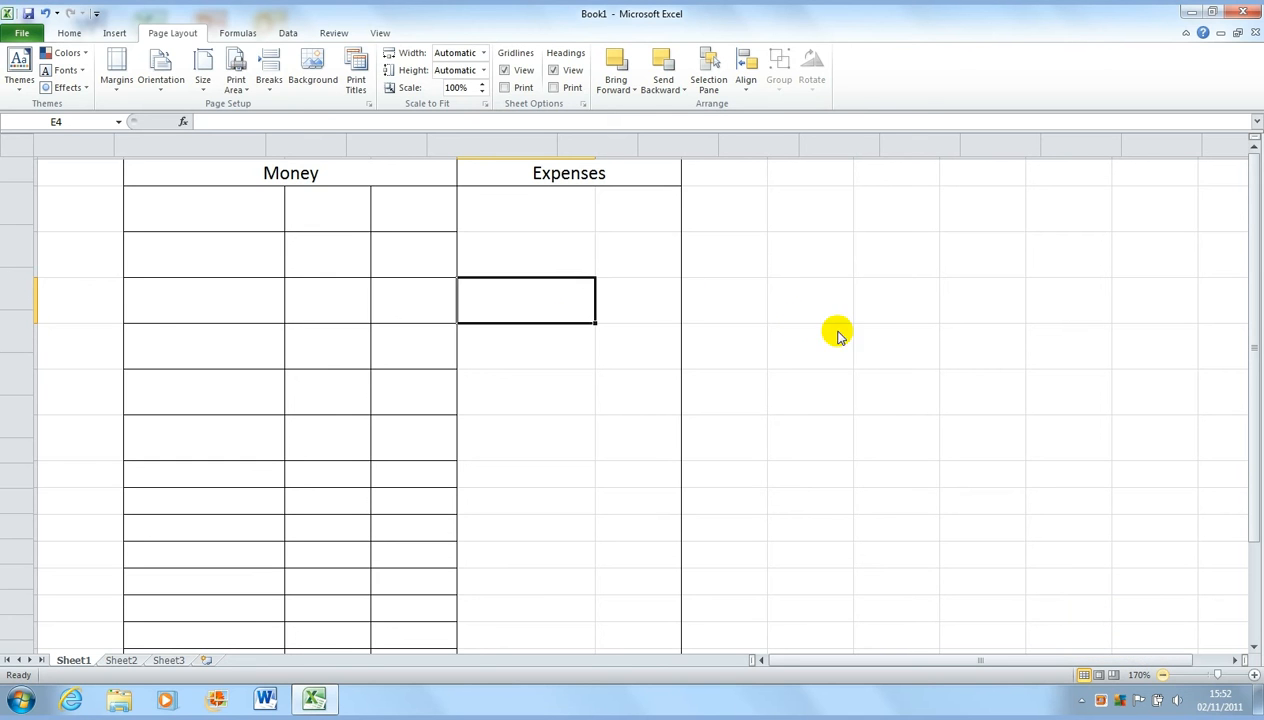
Set the font size of the "Money" heading to 14.
left_click(1163, 675)
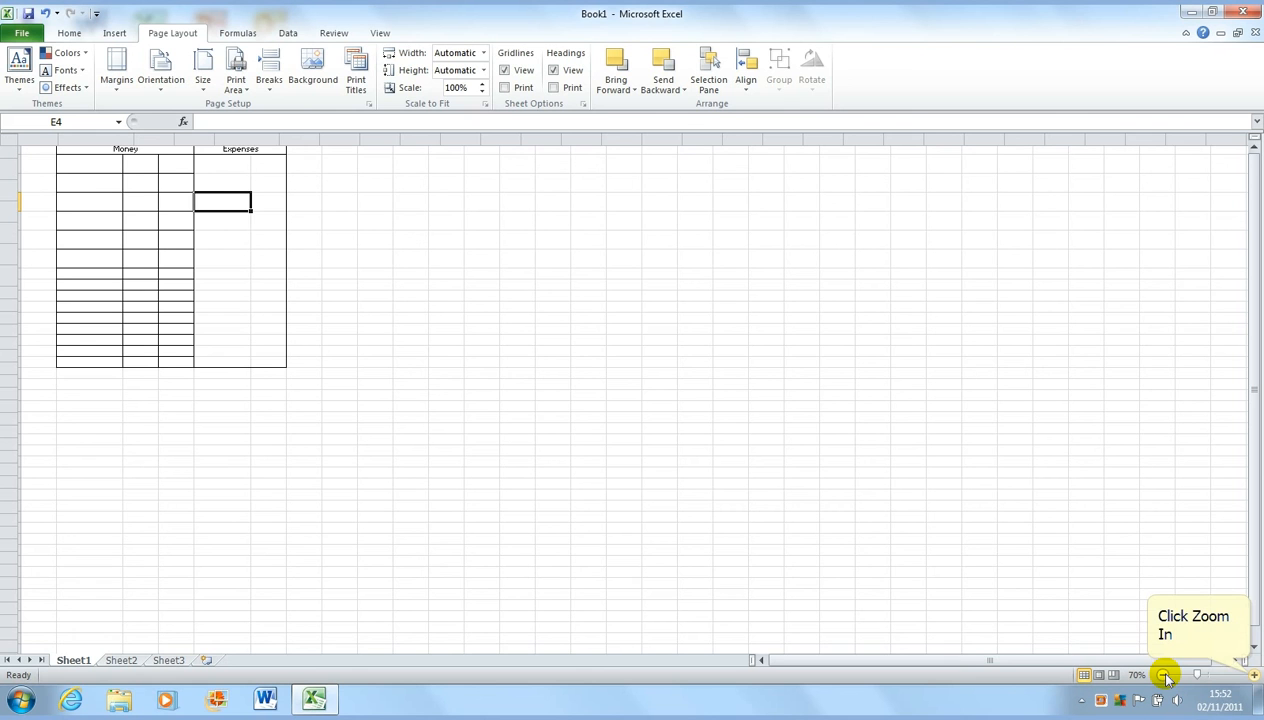
left_click(1252, 675)
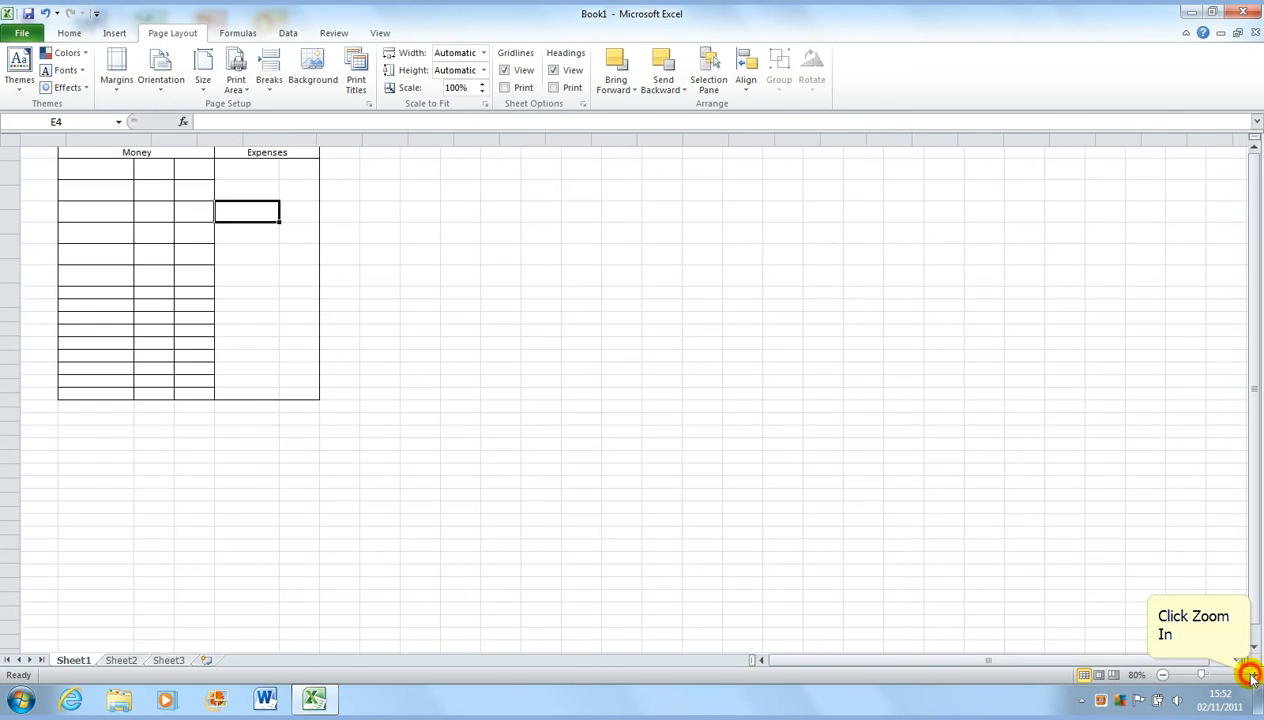
left_click(1251, 675)
left_click(1251, 675)
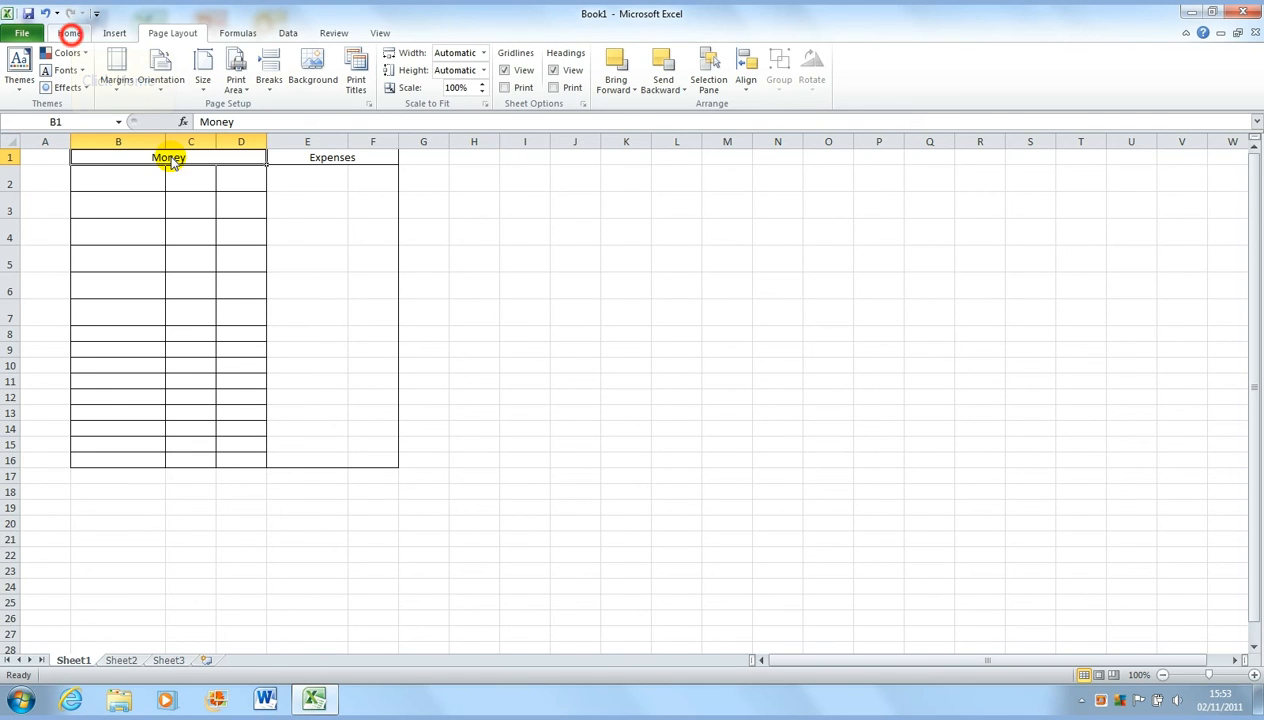
left_click(69, 33)
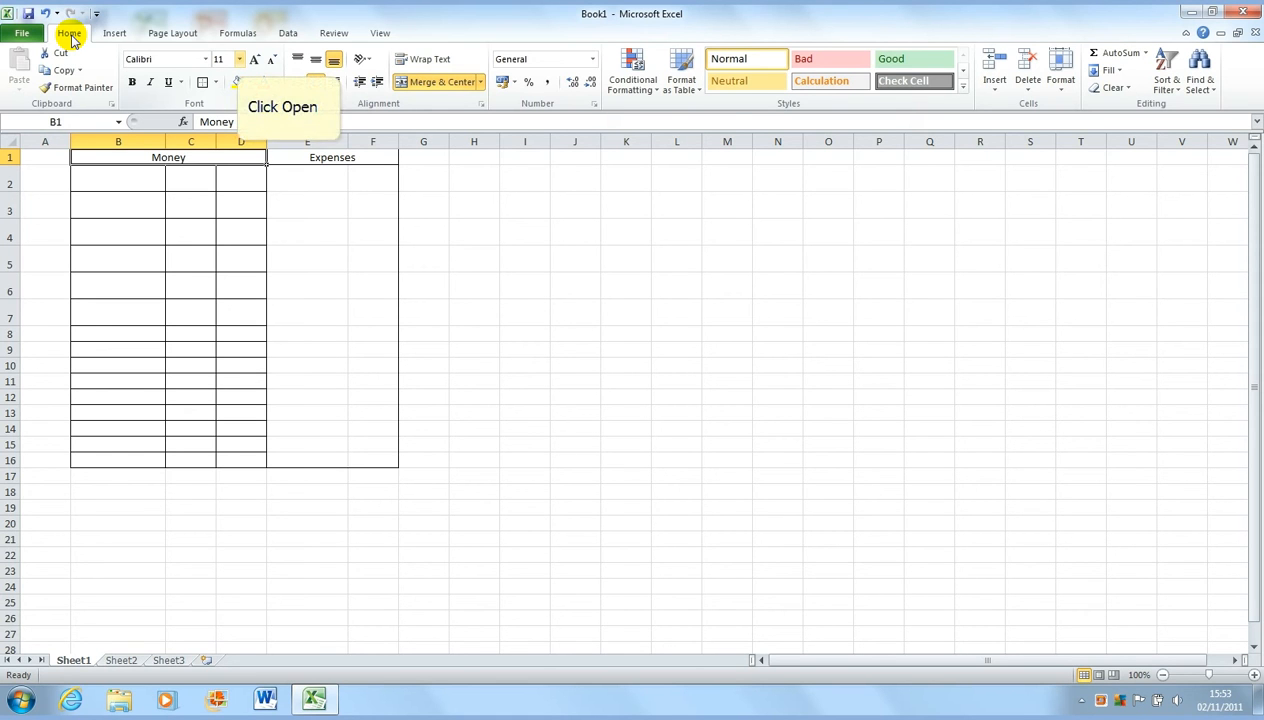
left_click(239, 60)
left_click(224, 144)
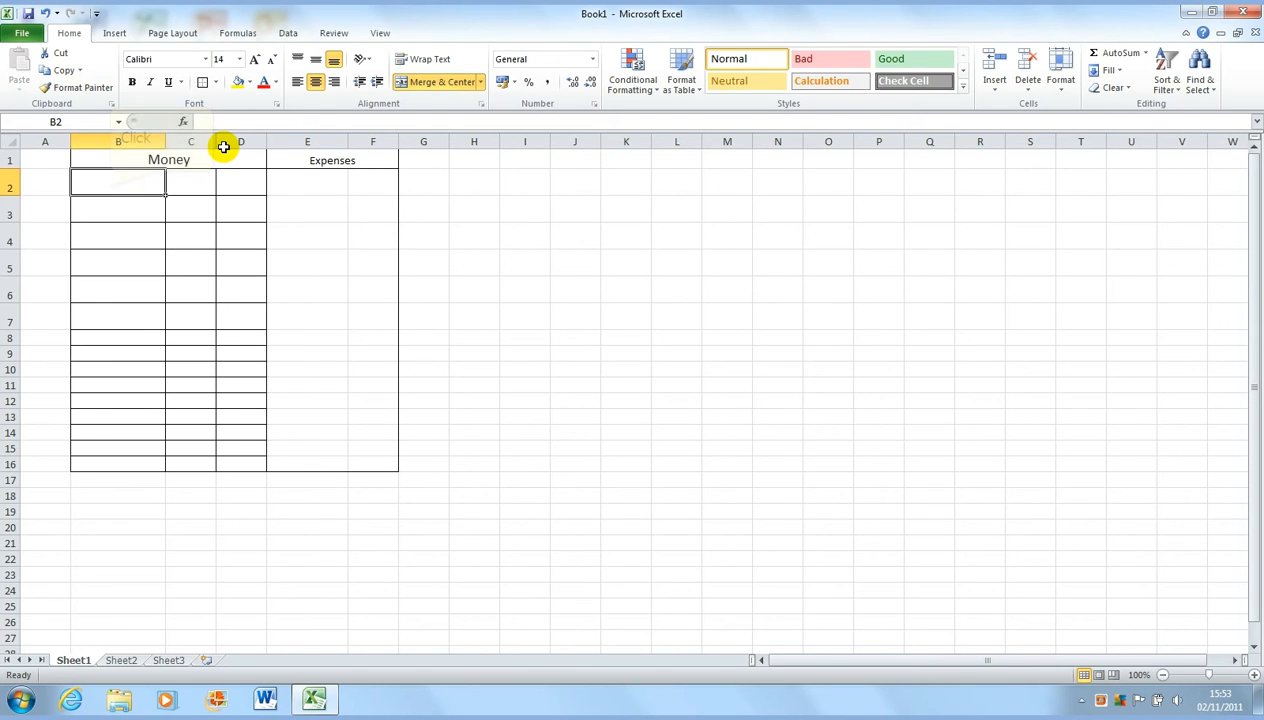
Enter 2.52 in cell B2 under "Money" and 33.6 in cell E2 under "Expenses".
left_click(110, 186)
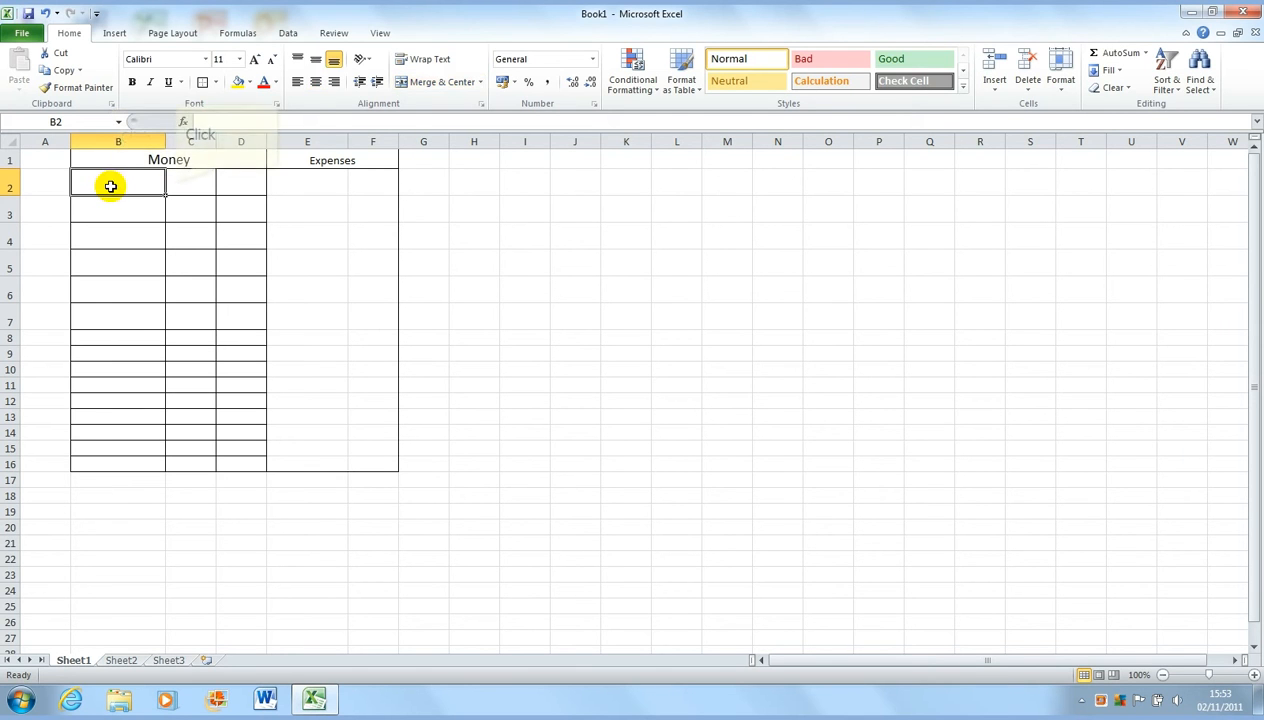
type("2.52")
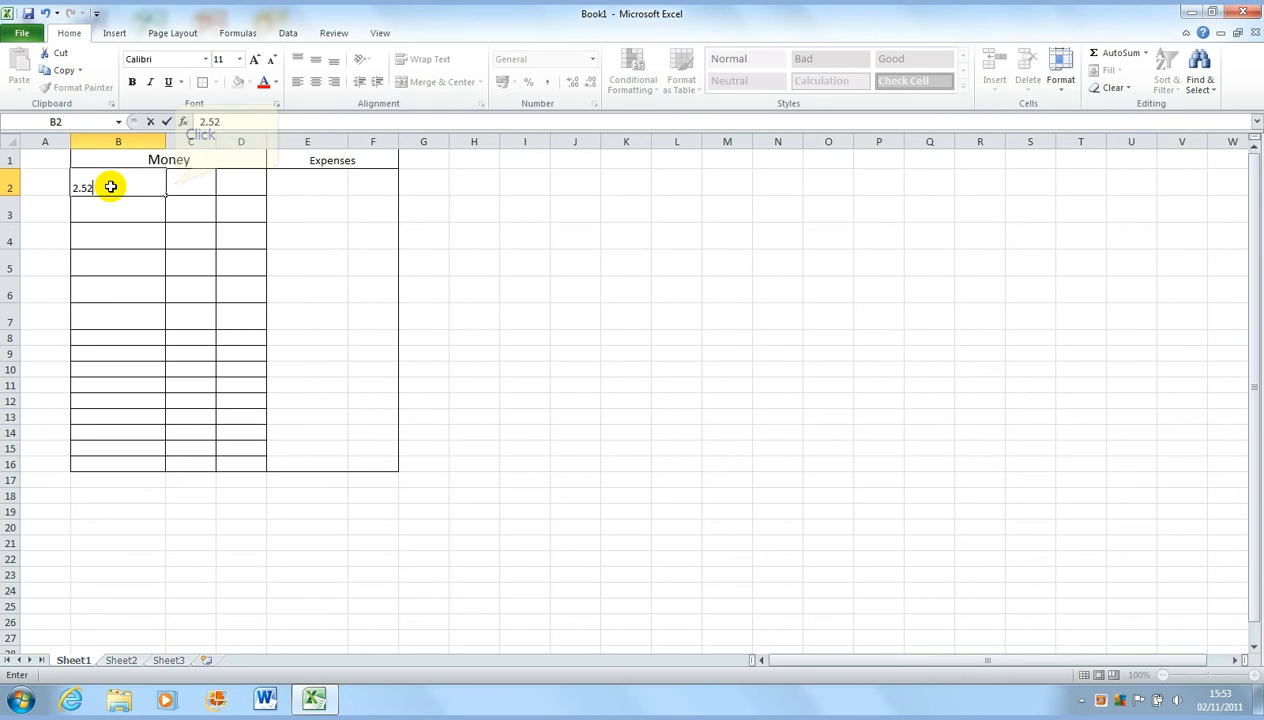
key("Tab")
key("Tab")
key("Tab")
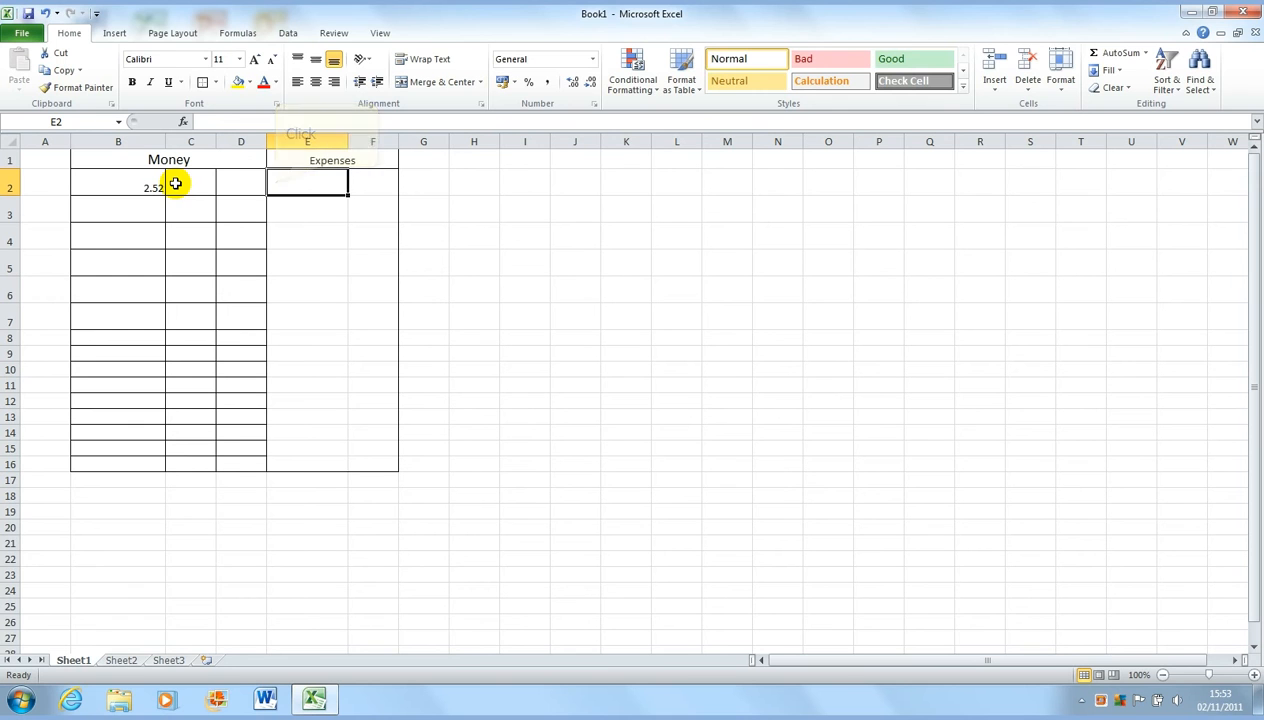
left_click(274, 183)
type("3")
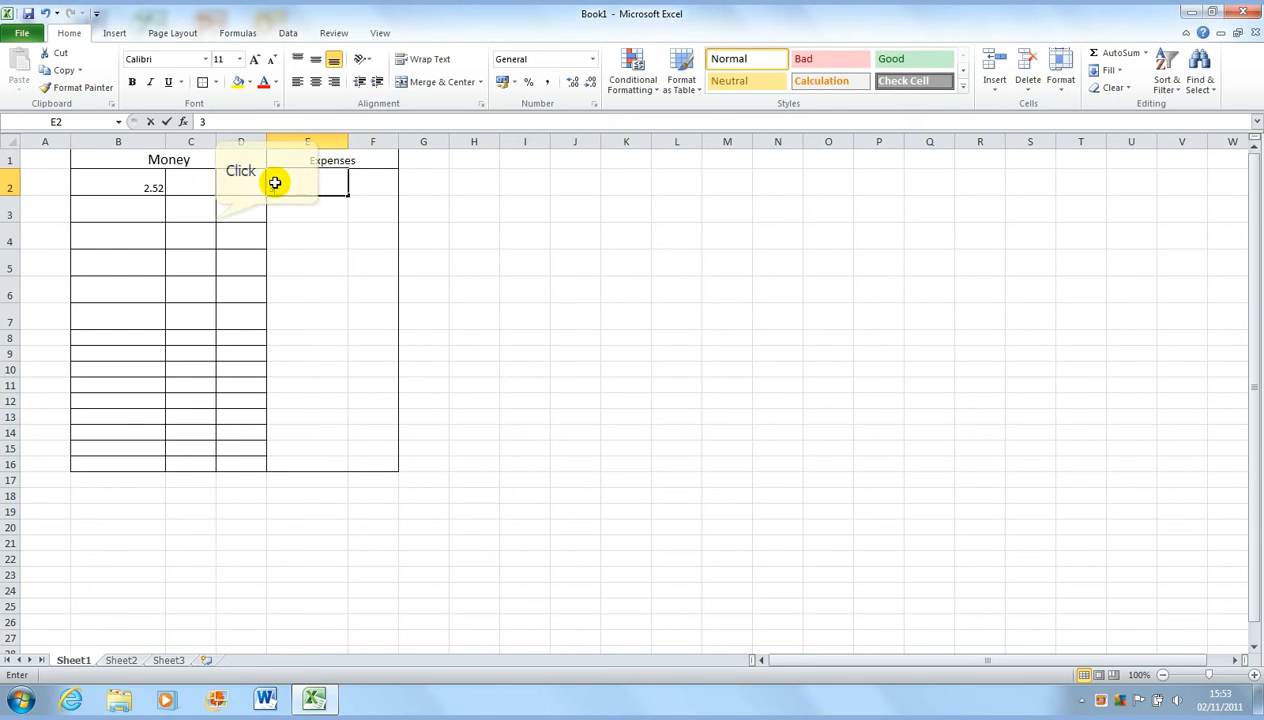
type("3.6")
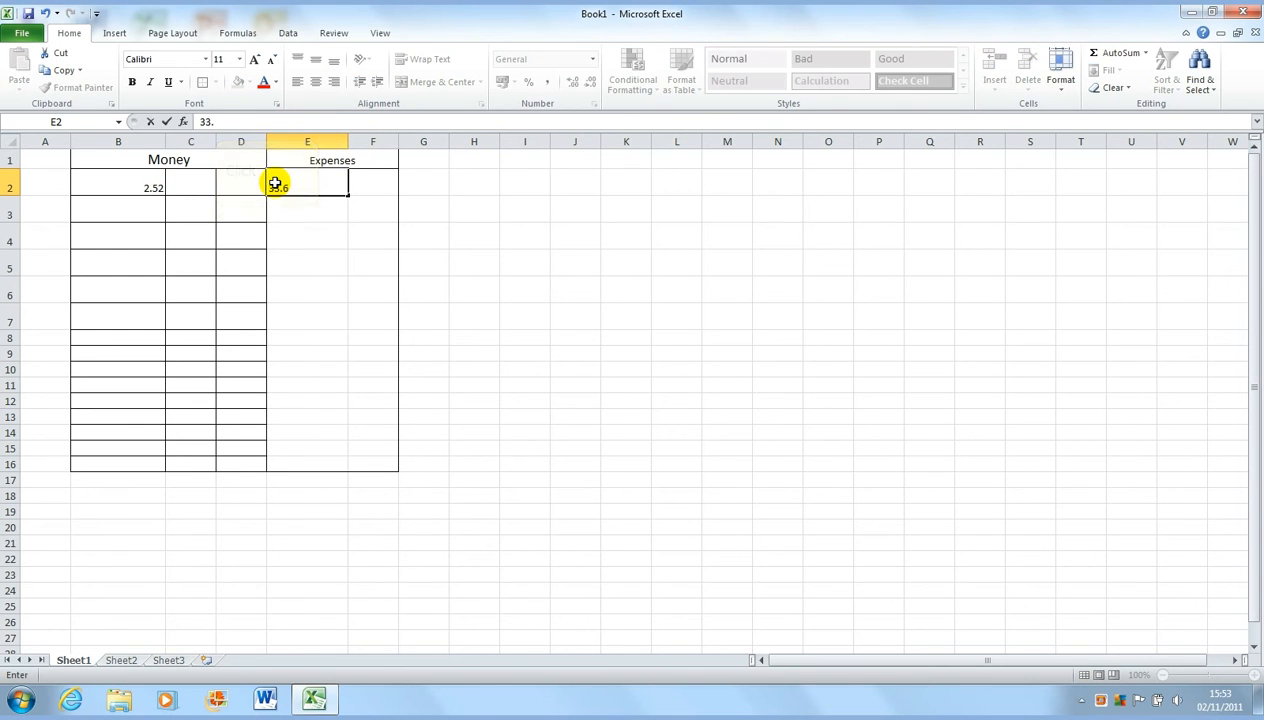
Enter 3396 in cell B3 under "Money" and 33.45 in cell E3 under "Expenses".
left_click(160, 218)
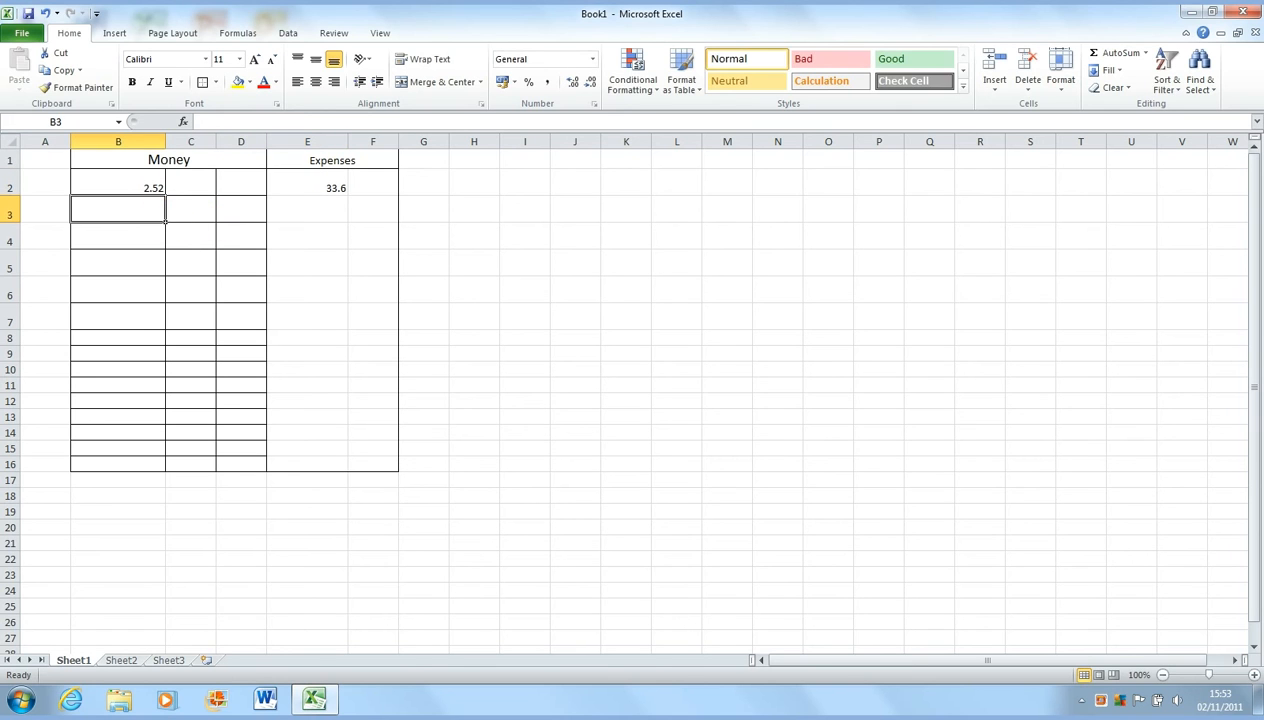
type("3396")
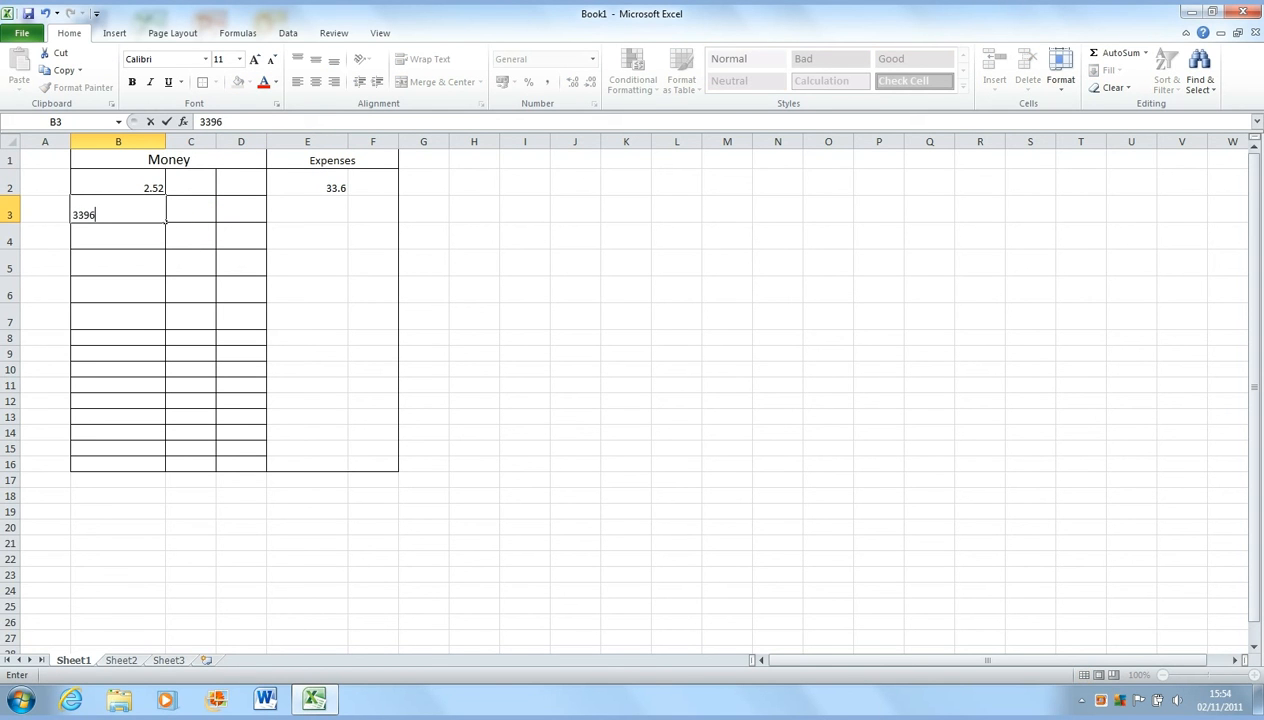
key("Return")
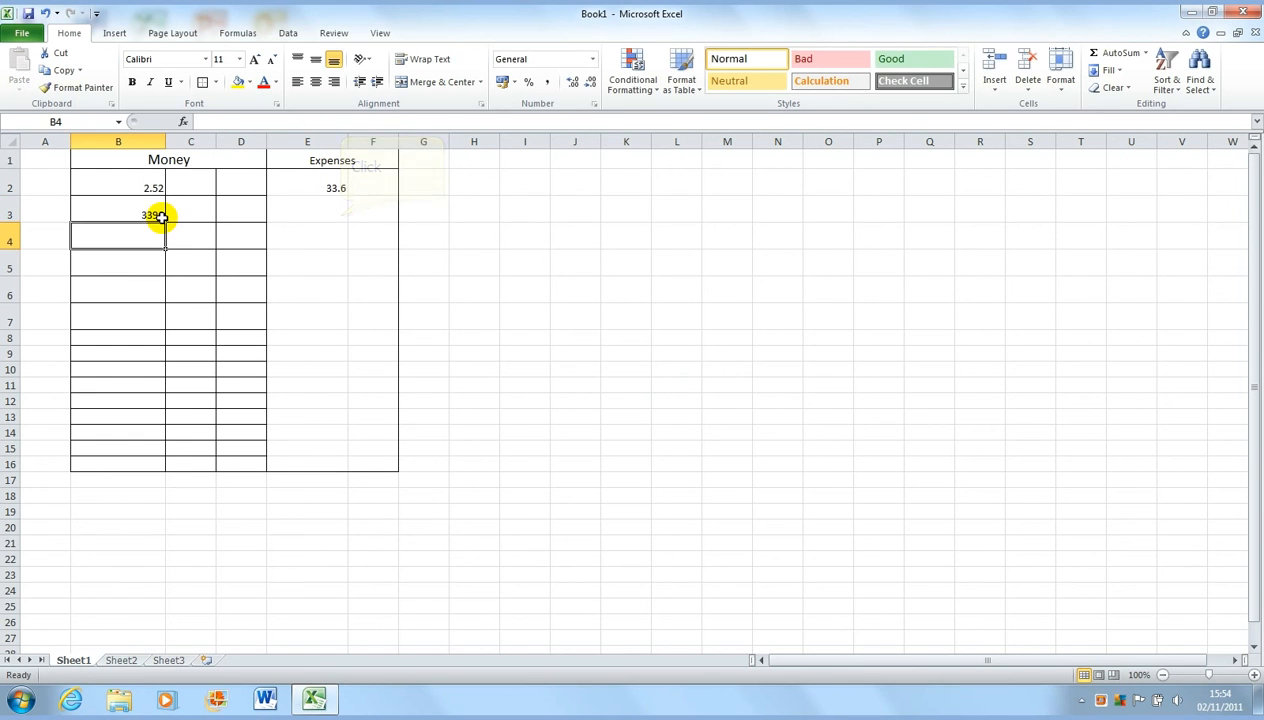
left_click(340, 214)
type("33.6")
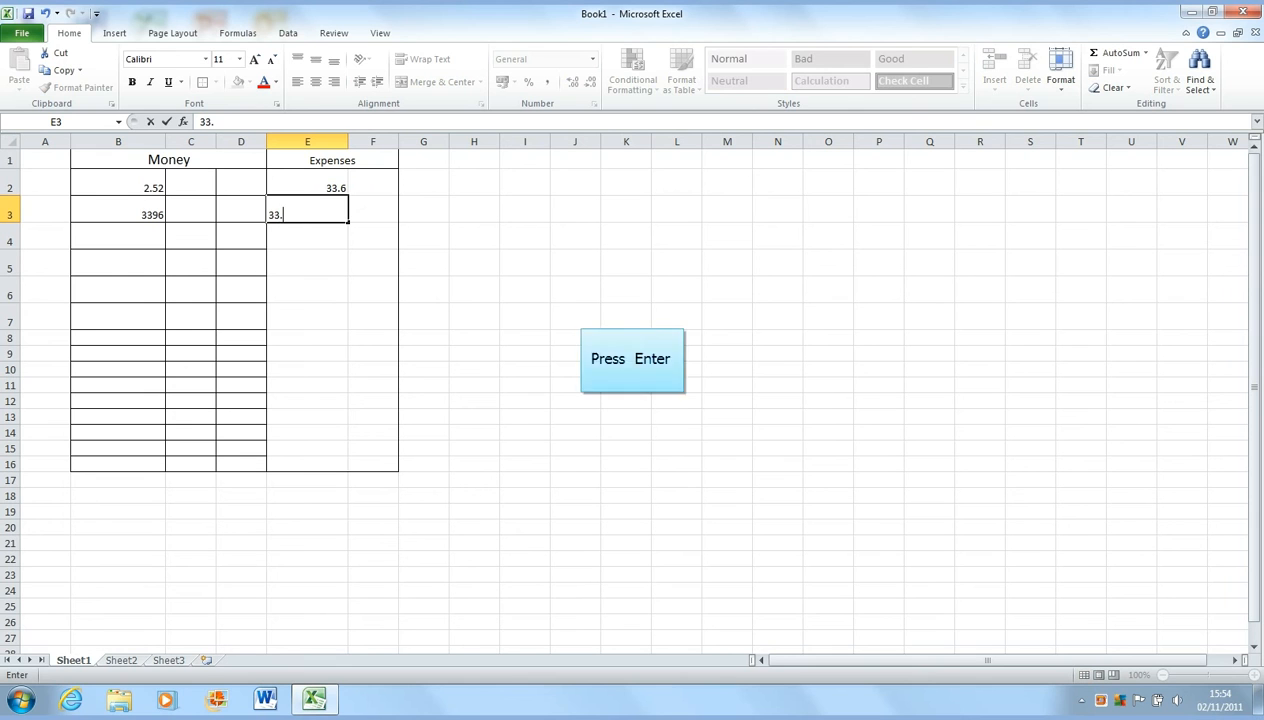
key("Return")
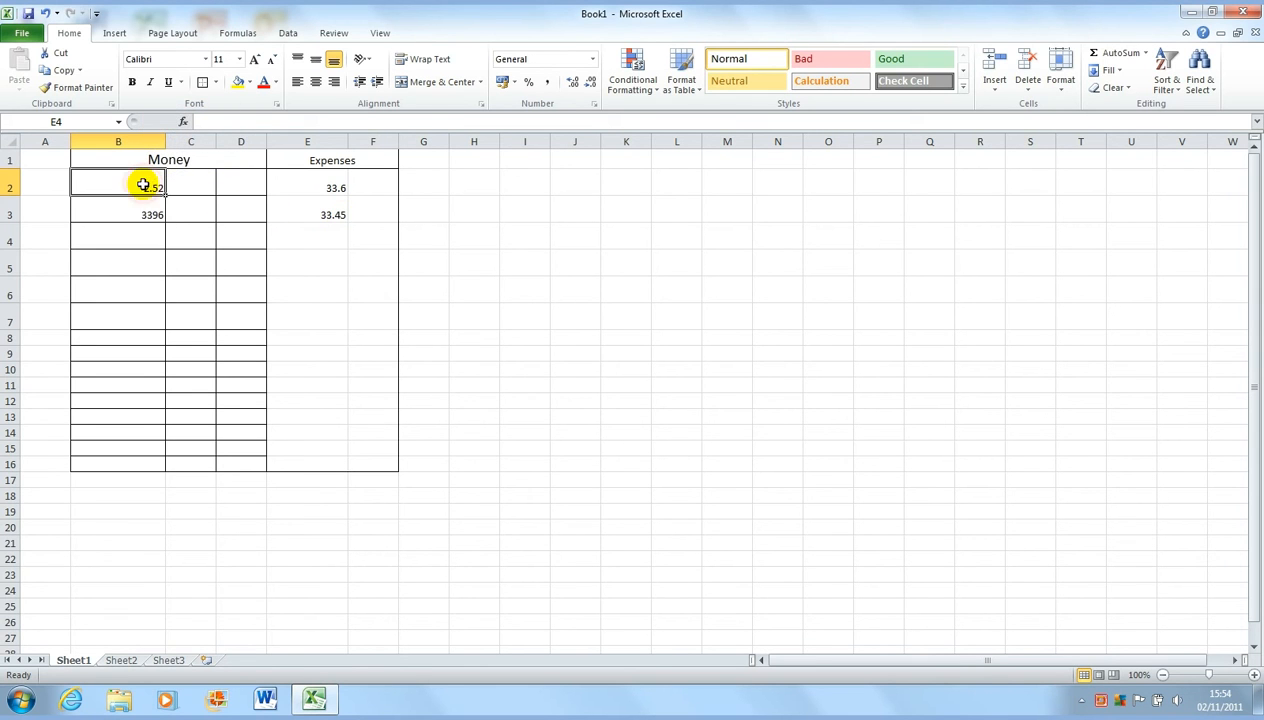
Total the "Money" amounts in B16 and the "Expenses" amounts in E16 using AutoSum over rows 2 to 16.
left_click_drag(143, 184, 143, 464)
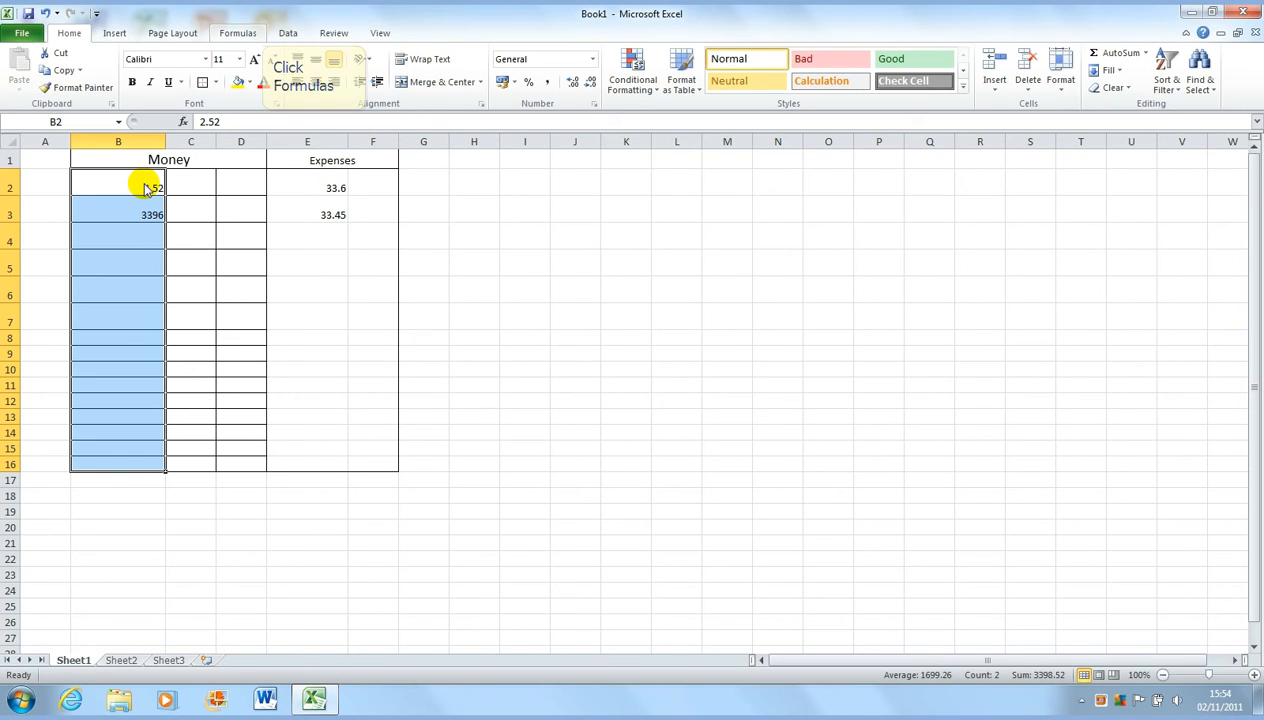
left_click(262, 33)
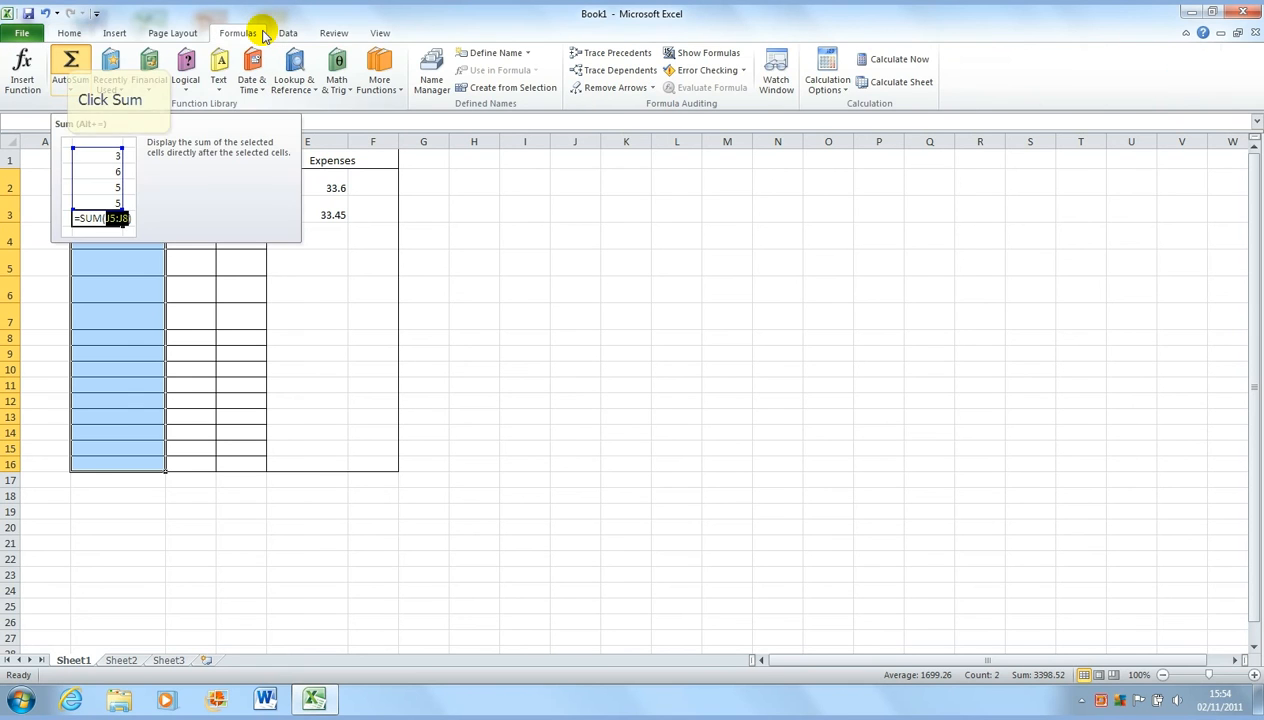
left_click(68, 57)
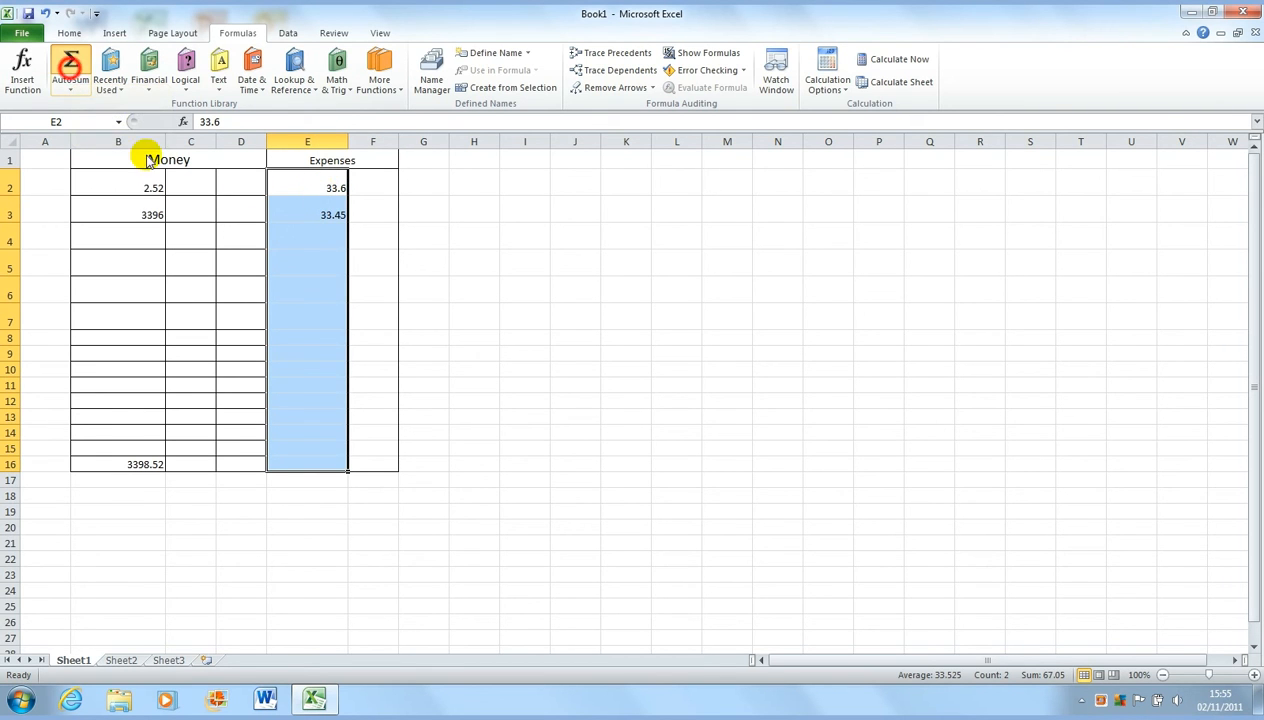
left_click(72, 72)
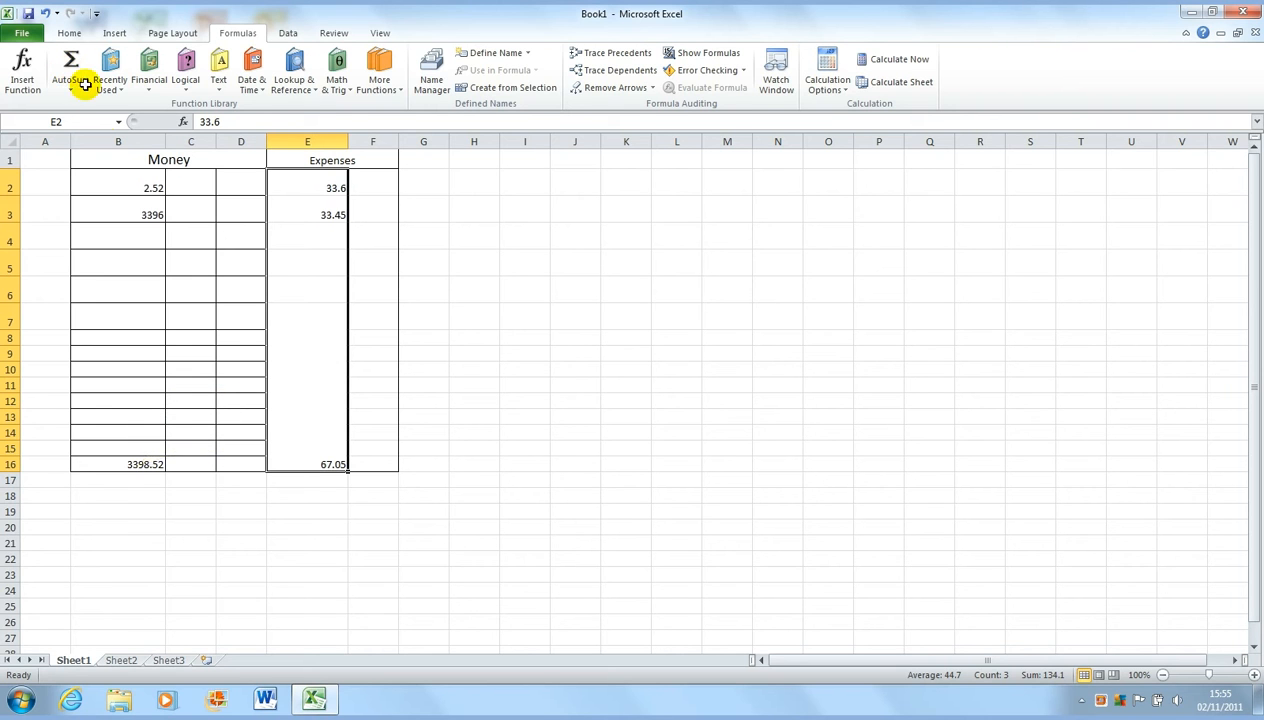
Add a combined total of the row 16 sums in cell F16 using AutoSum across B16:F16.
left_click(134, 467)
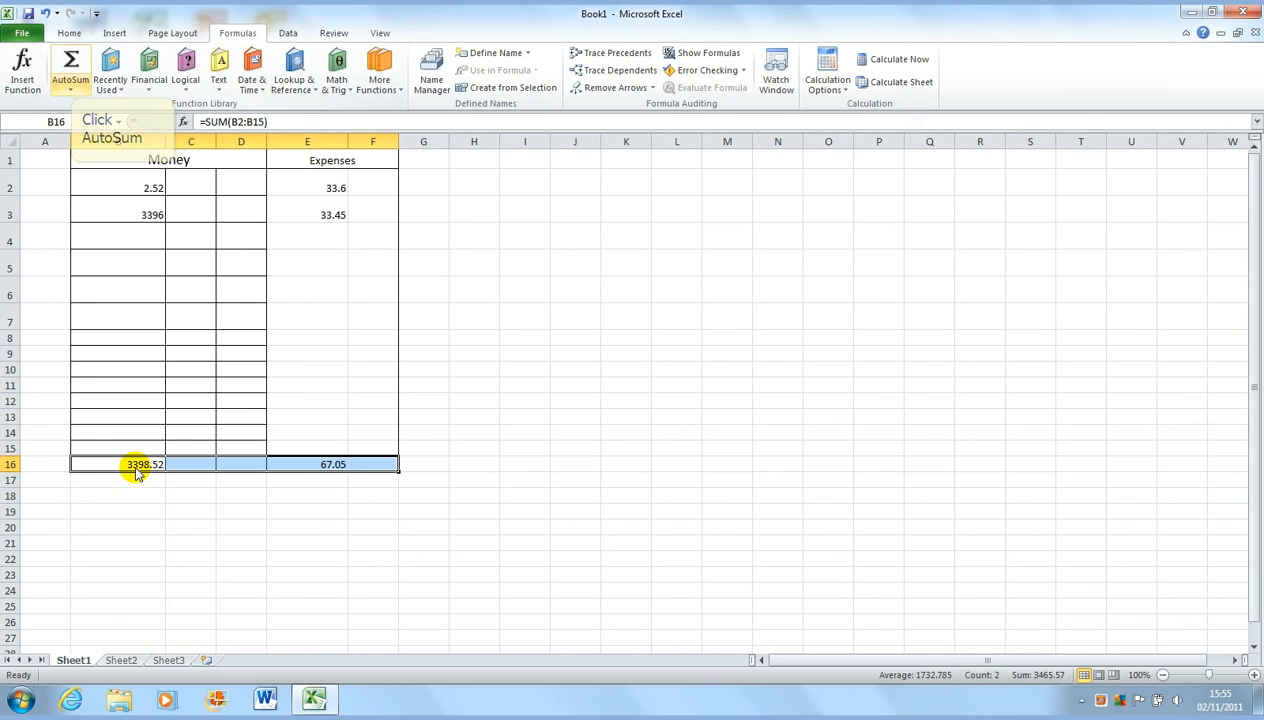
left_click(71, 80)
left_click(70, 66)
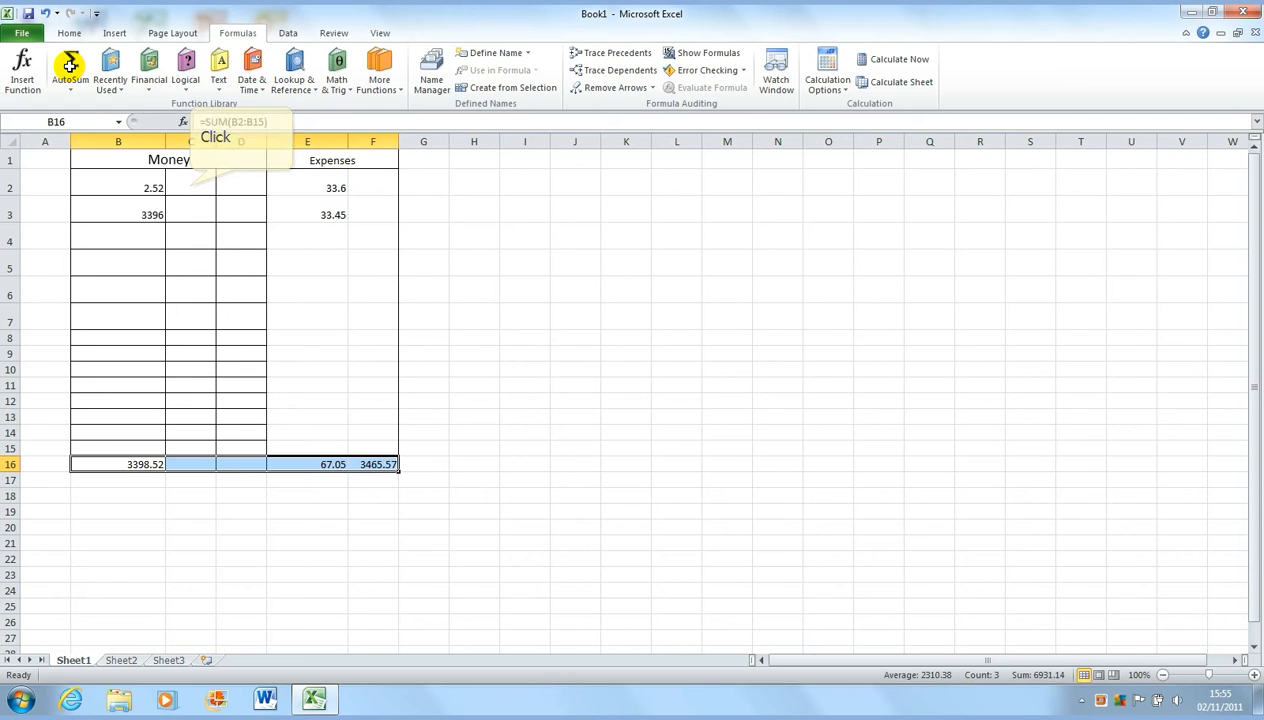
left_click(245, 186)
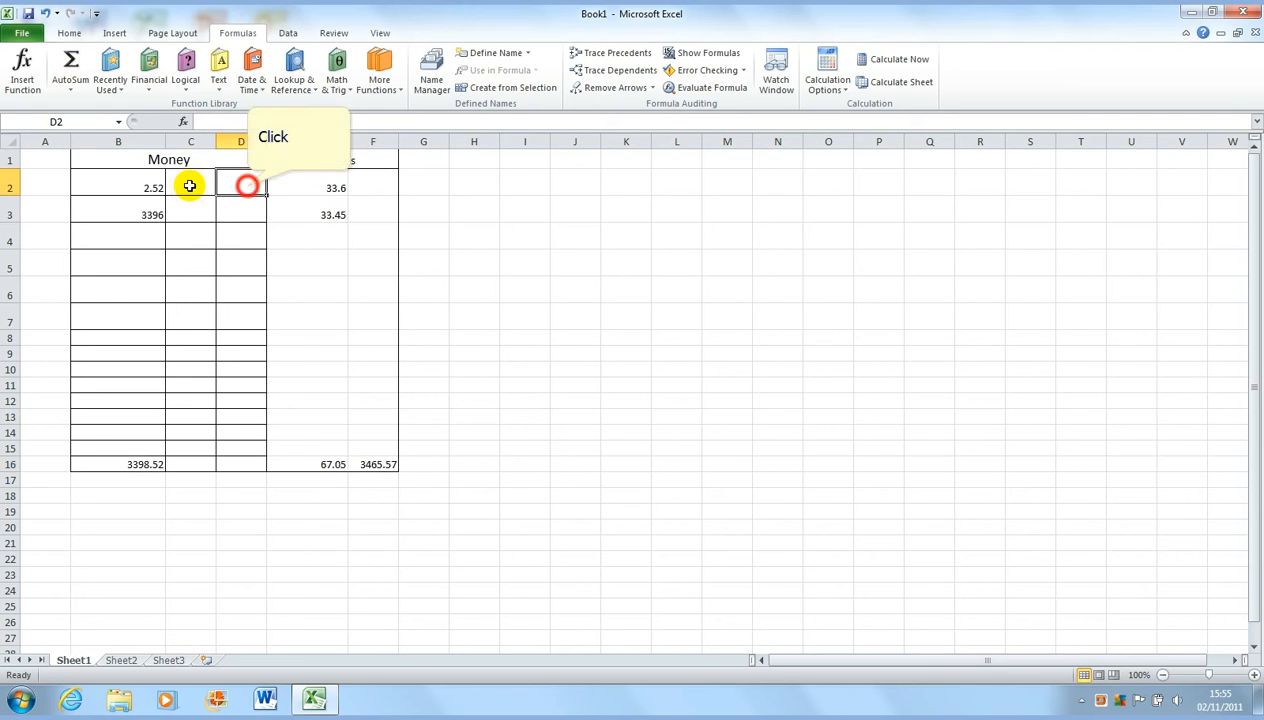
double_click(248, 186)
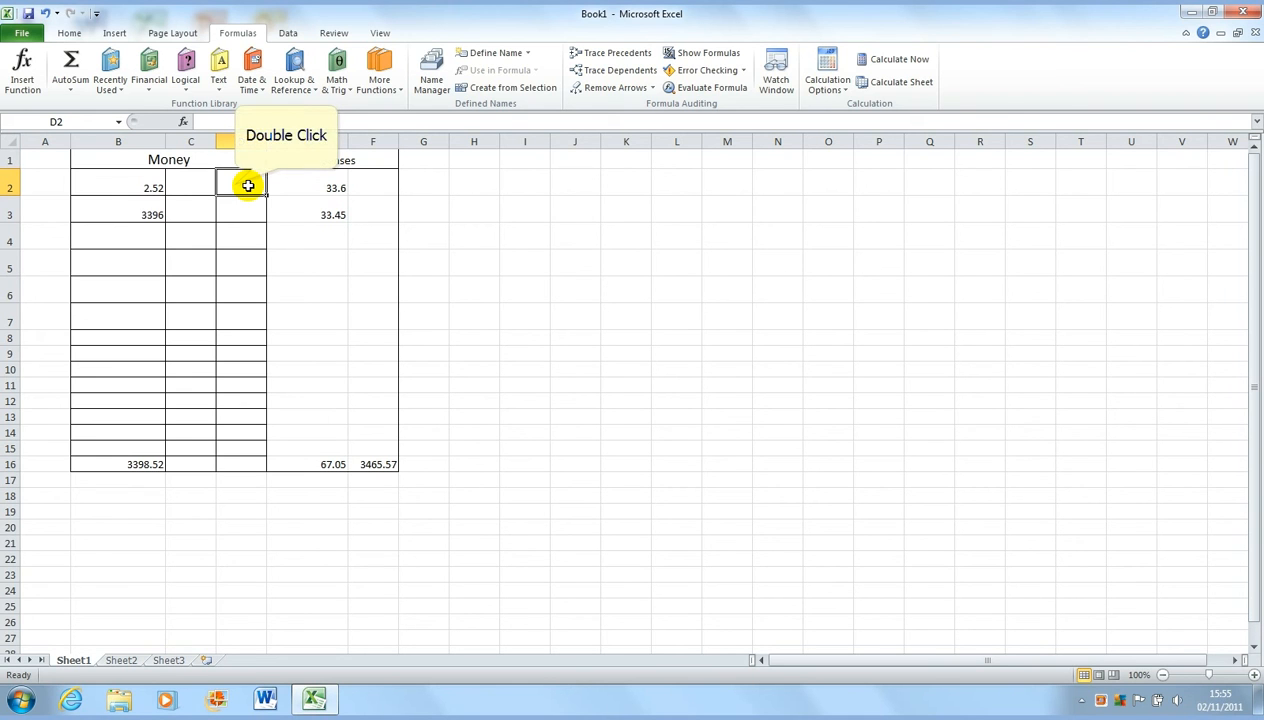
left_click(206, 184)
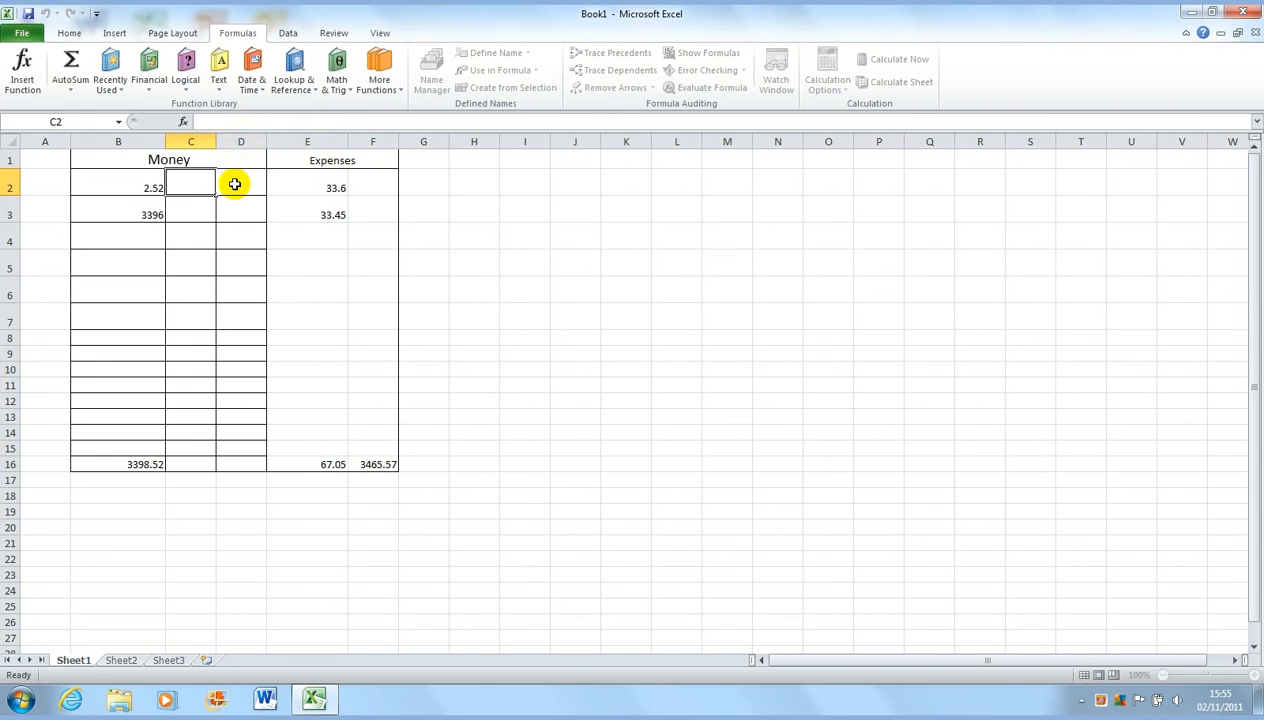
left_click(234, 184)
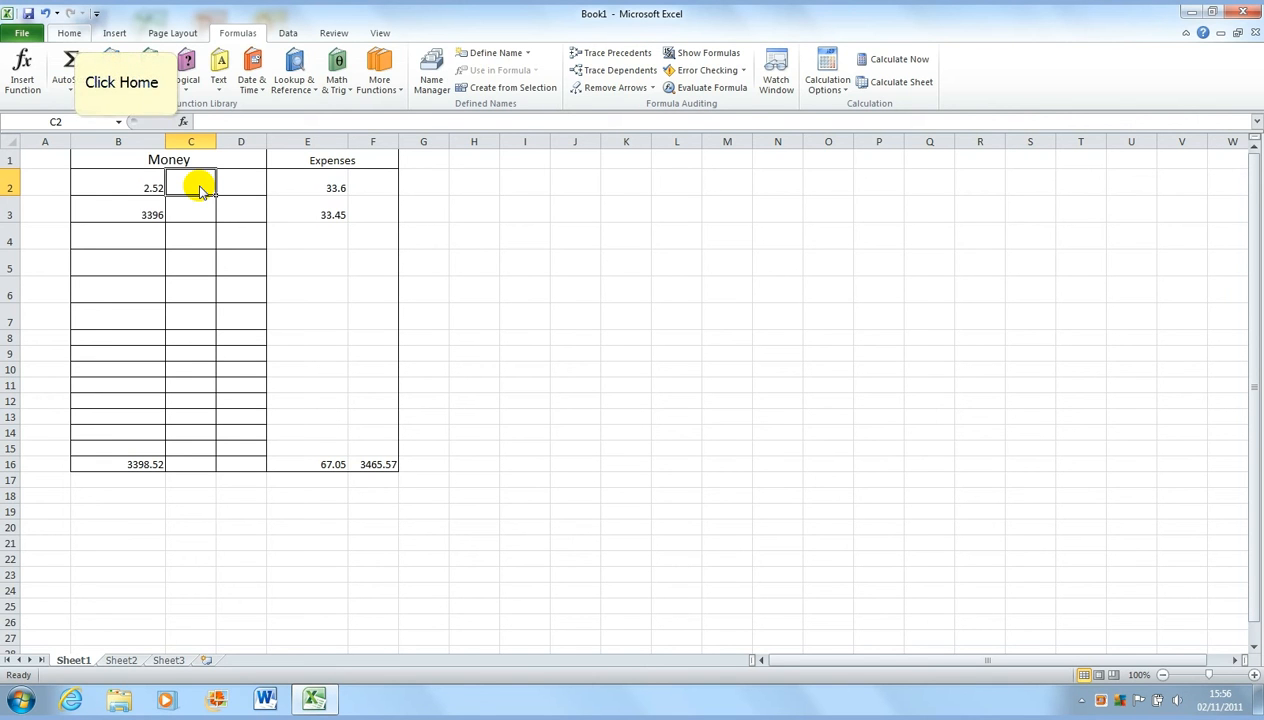
key("Right")
left_click(70, 34)
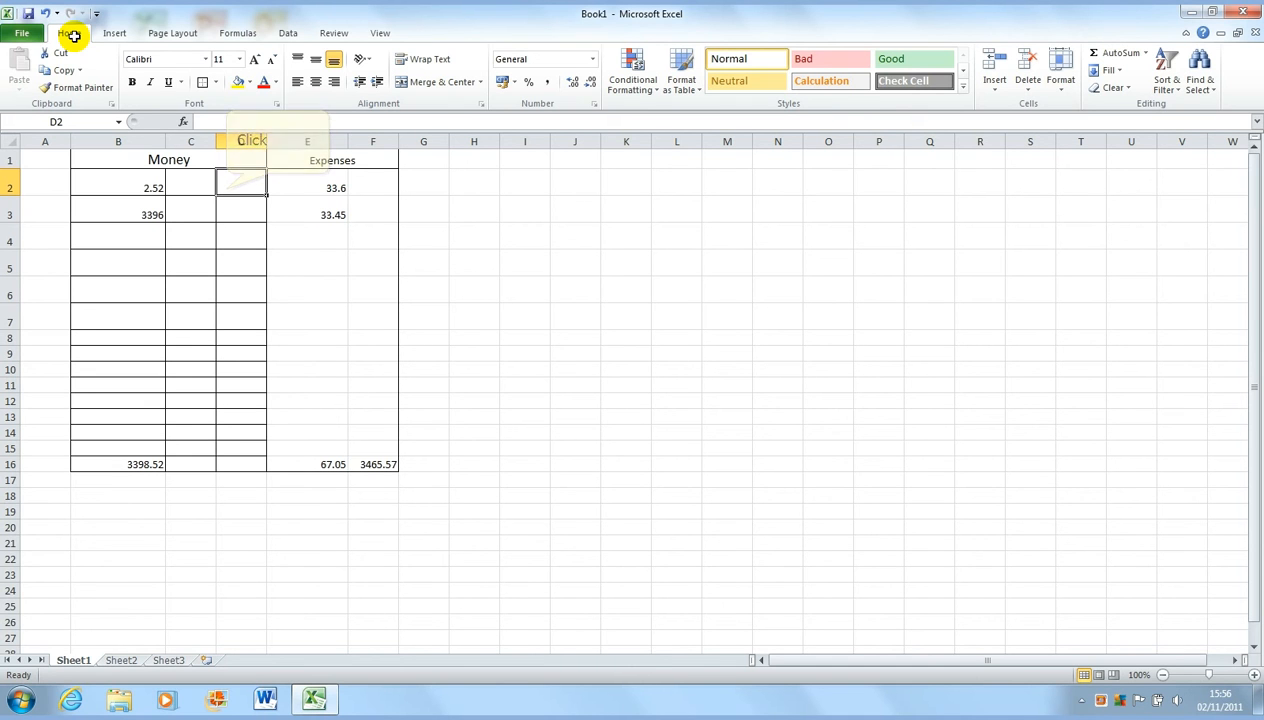
left_click(227, 188)
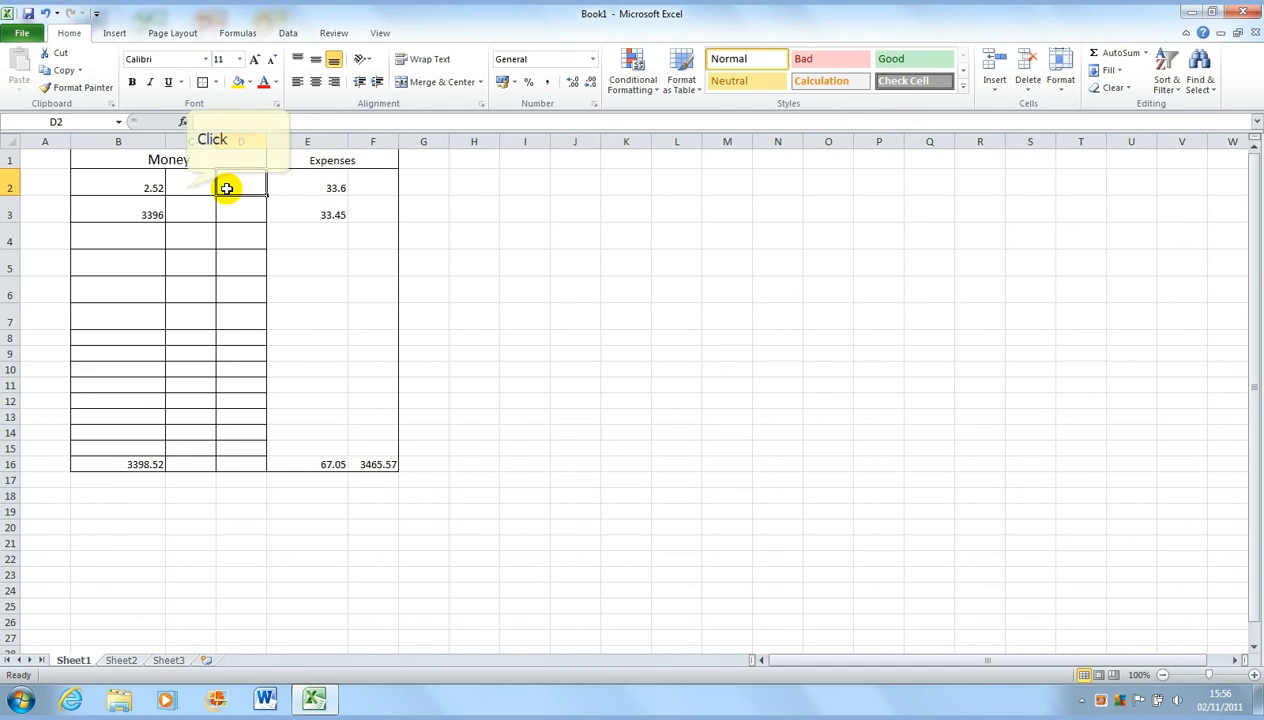
Enter the formula =(B2*0.2) in cell C2 to calculate 20% of the first "Money" amount.
left_click(187, 188)
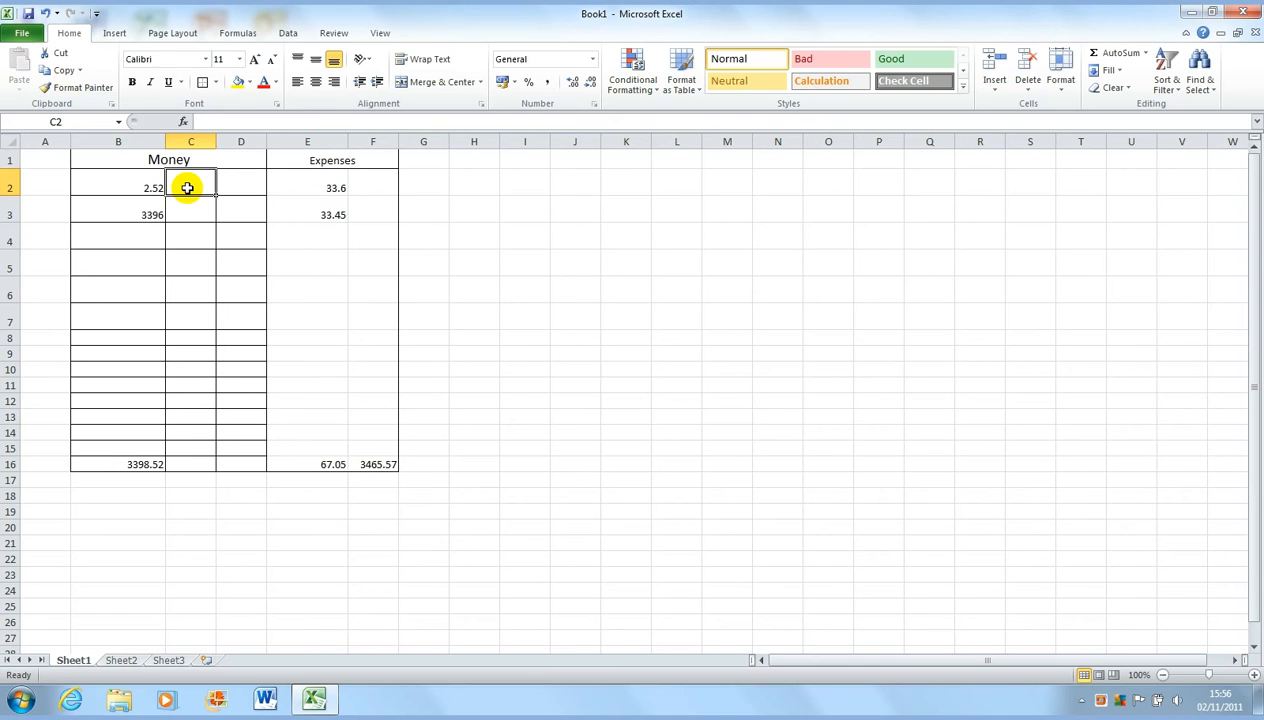
type("=(")
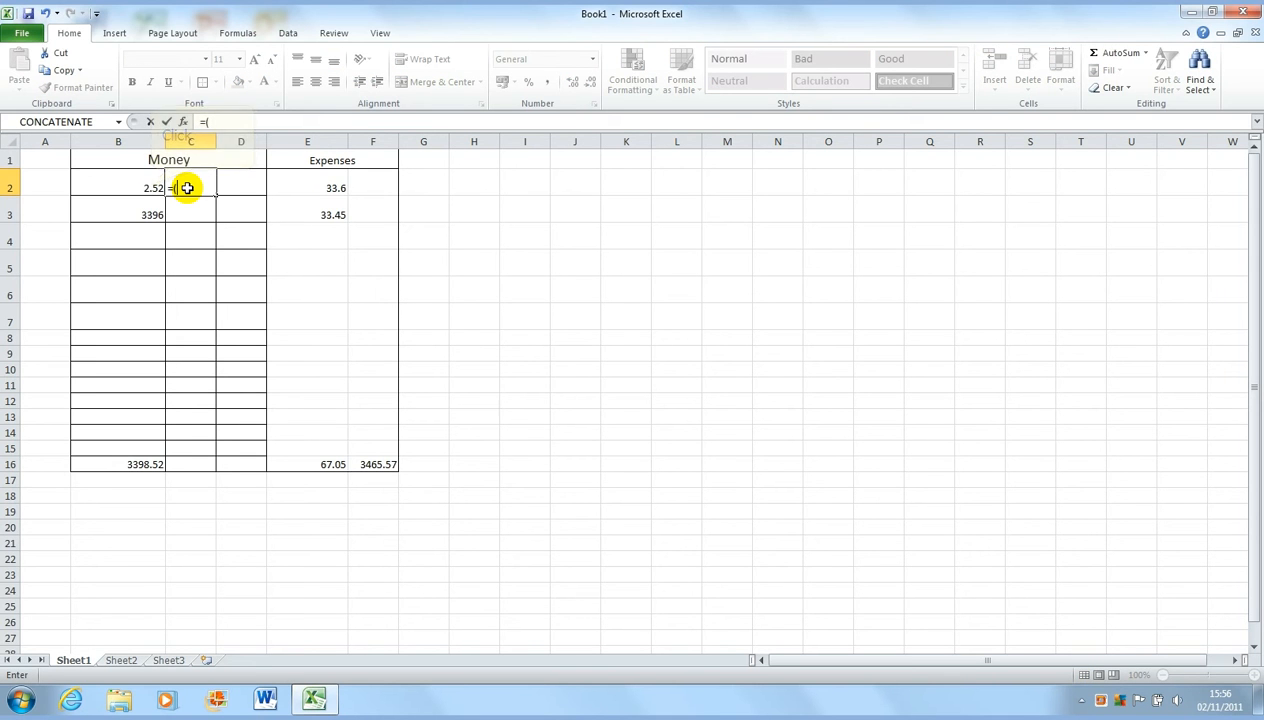
left_click(150, 186)
type("*")
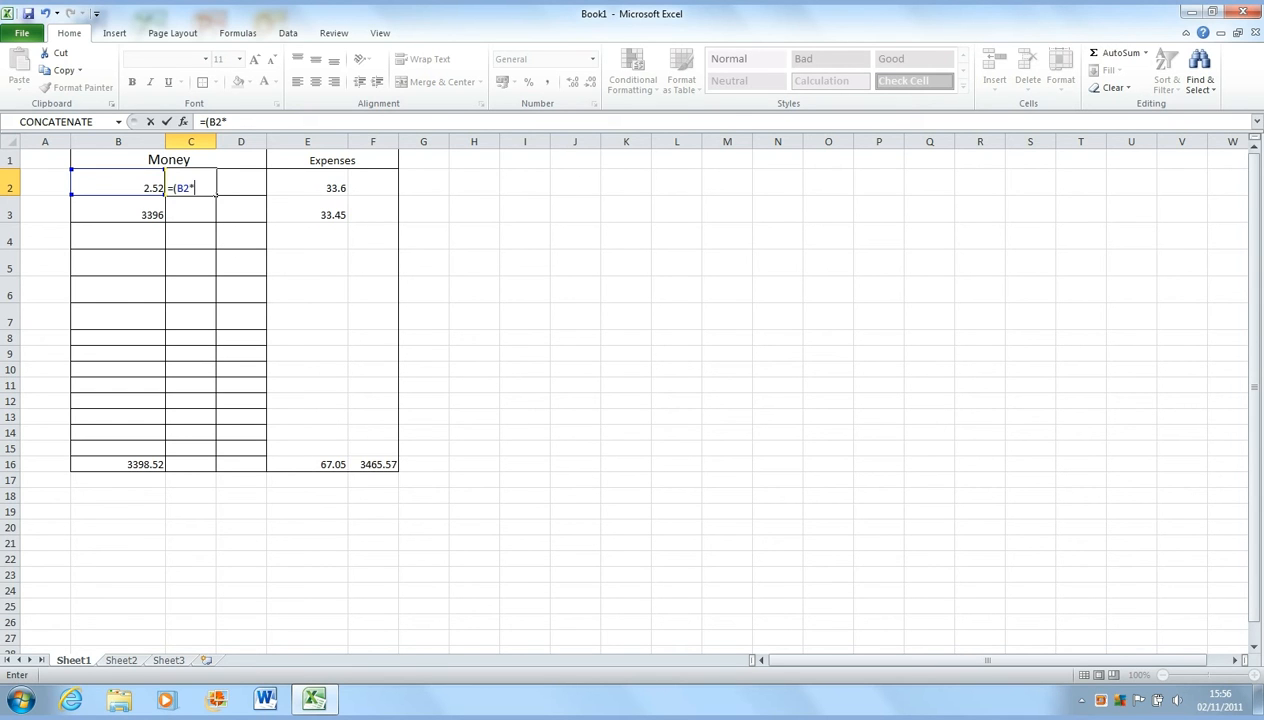
type("0.2)")
key("Return")
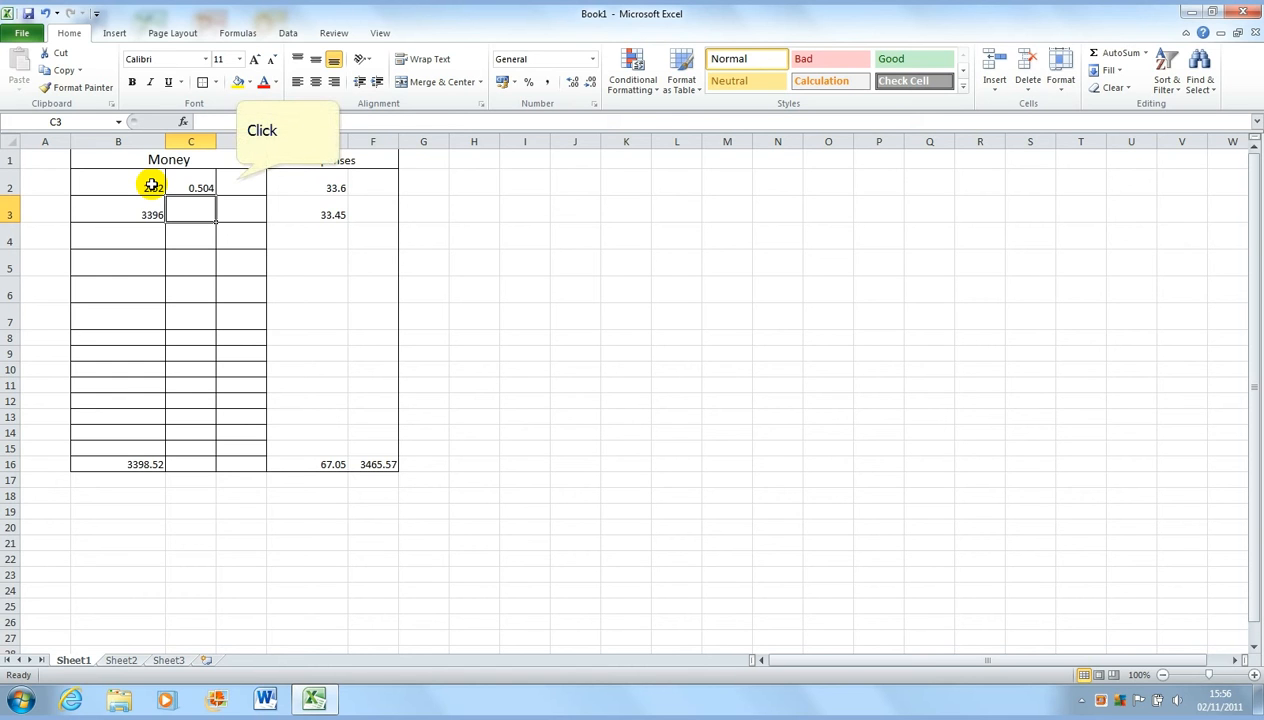
Enter the formula =(B2*1.2) in cell D2 to calculate the first "Money" amount plus 20%.
left_click(236, 180)
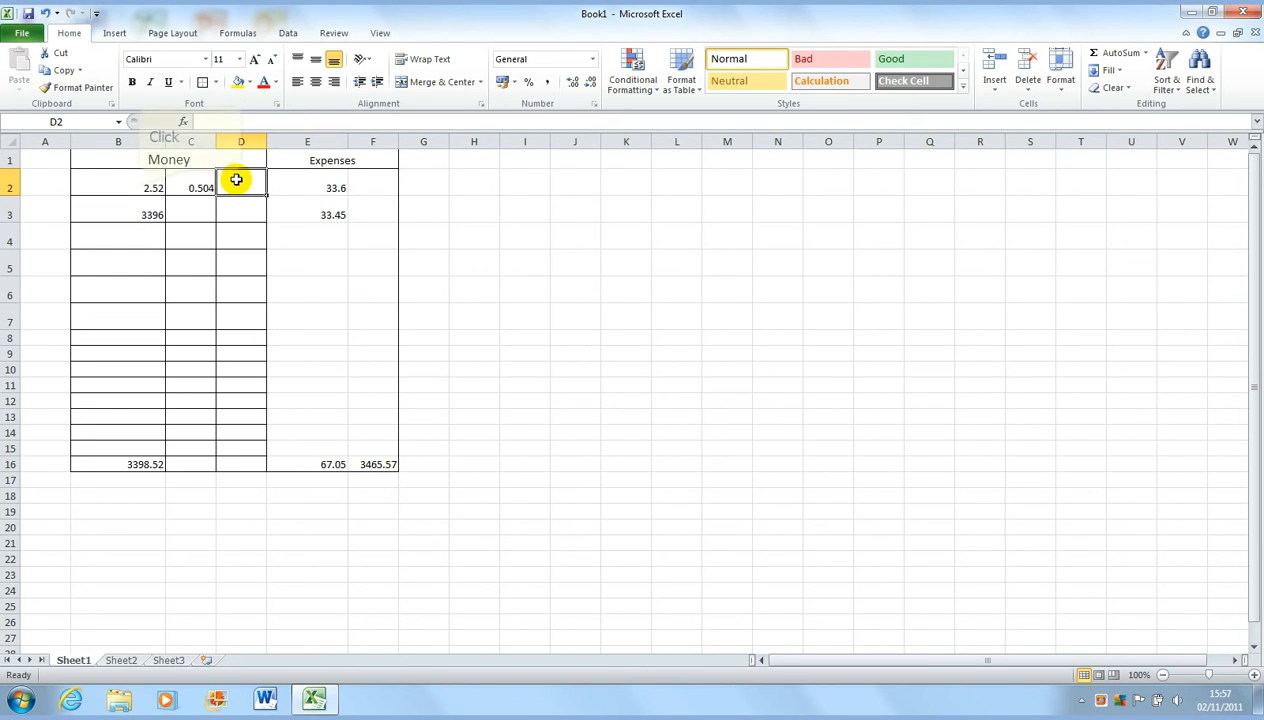
type("=(")
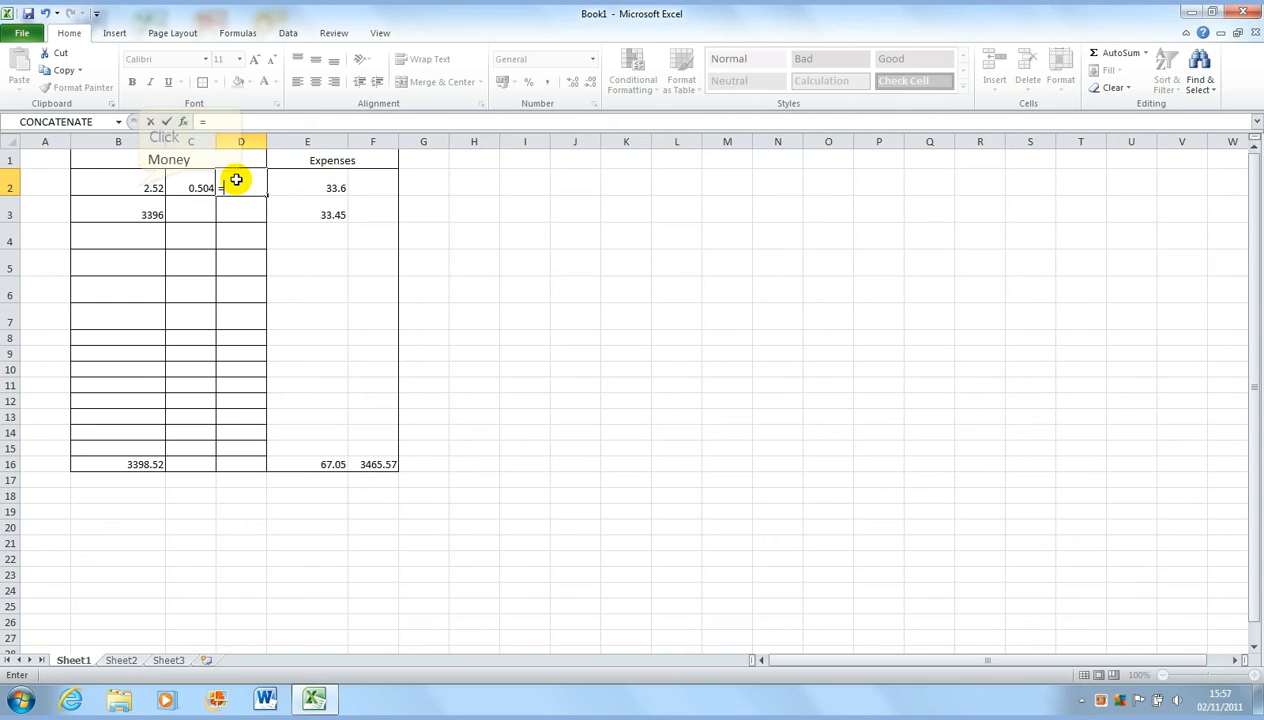
left_click(108, 188)
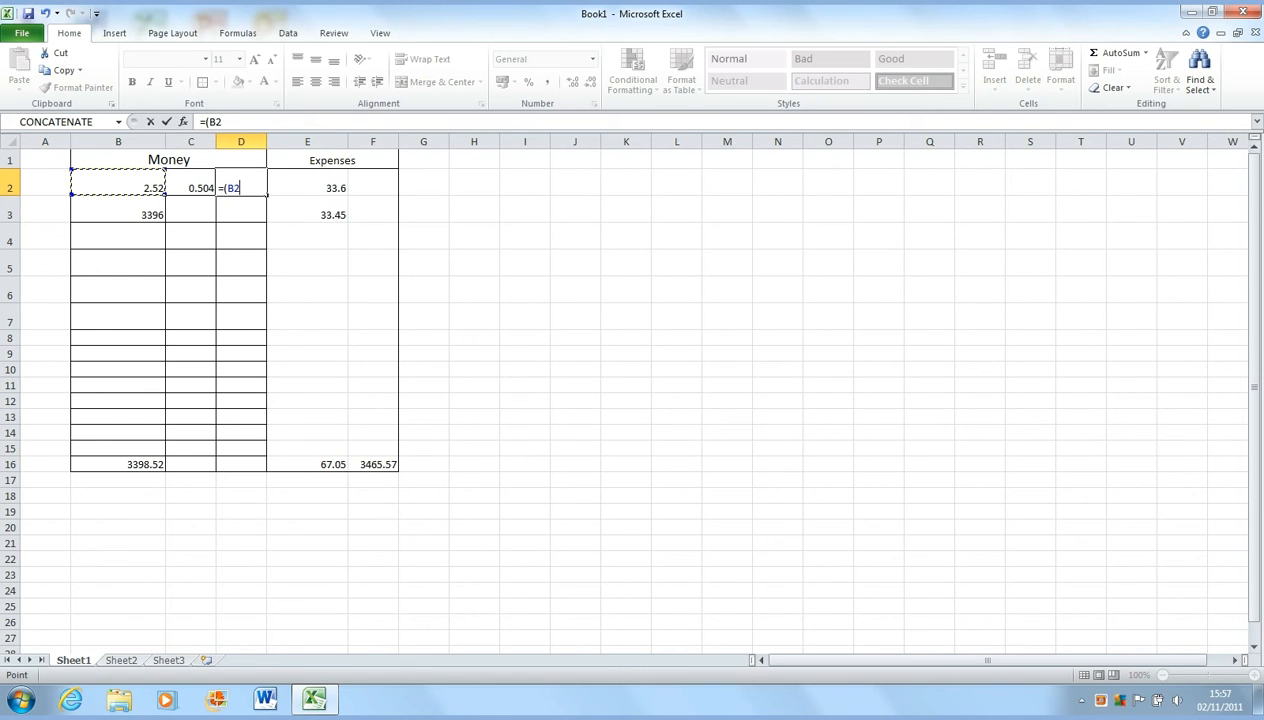
type("*1.2")
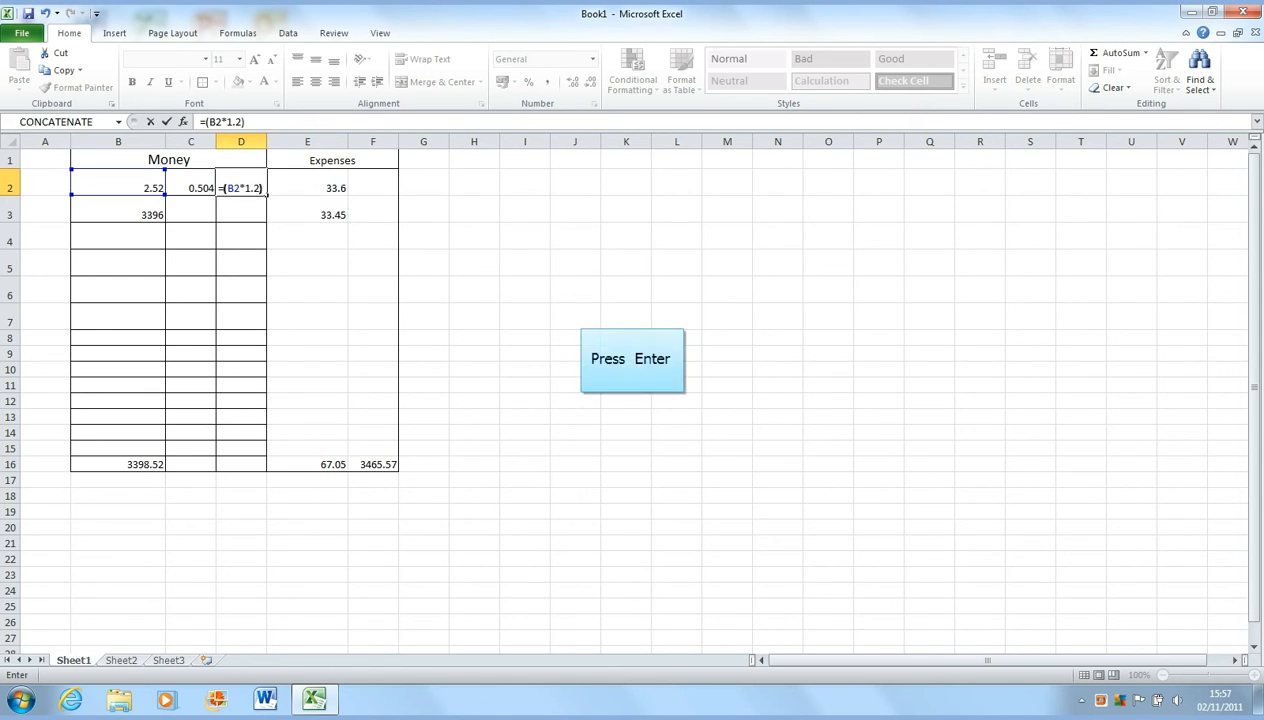
key("Return")
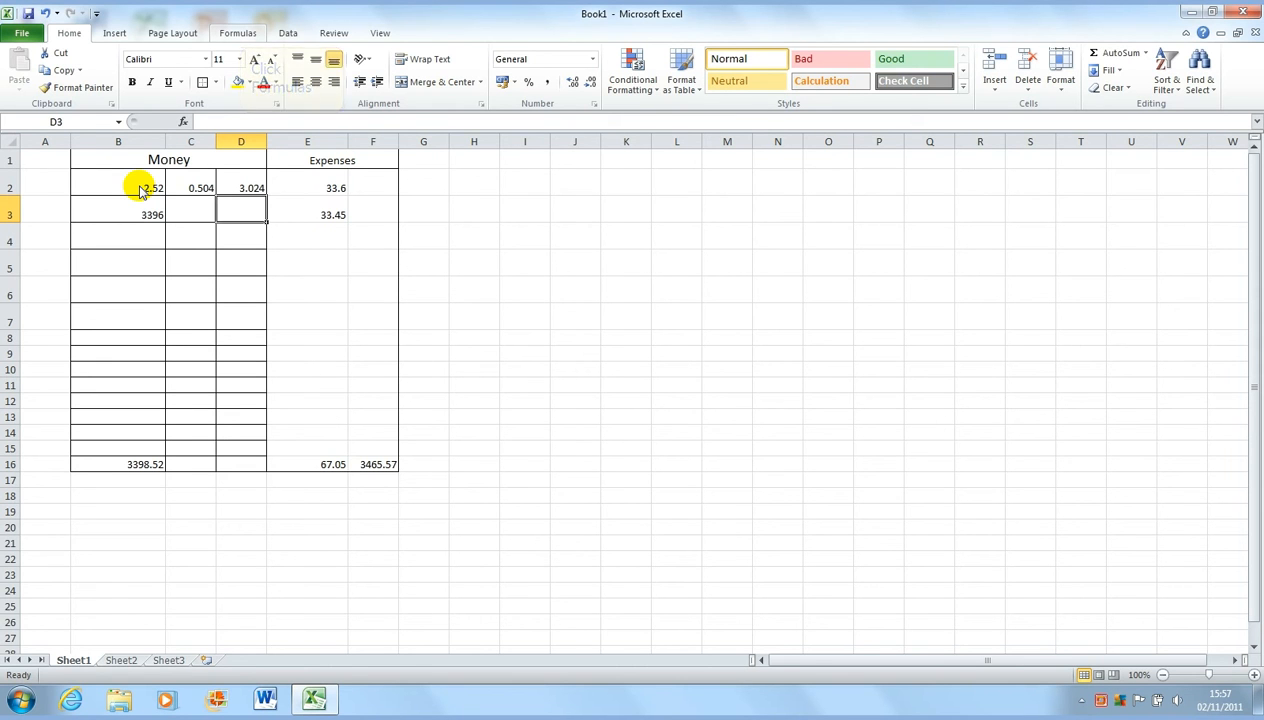
left_click(239, 34)
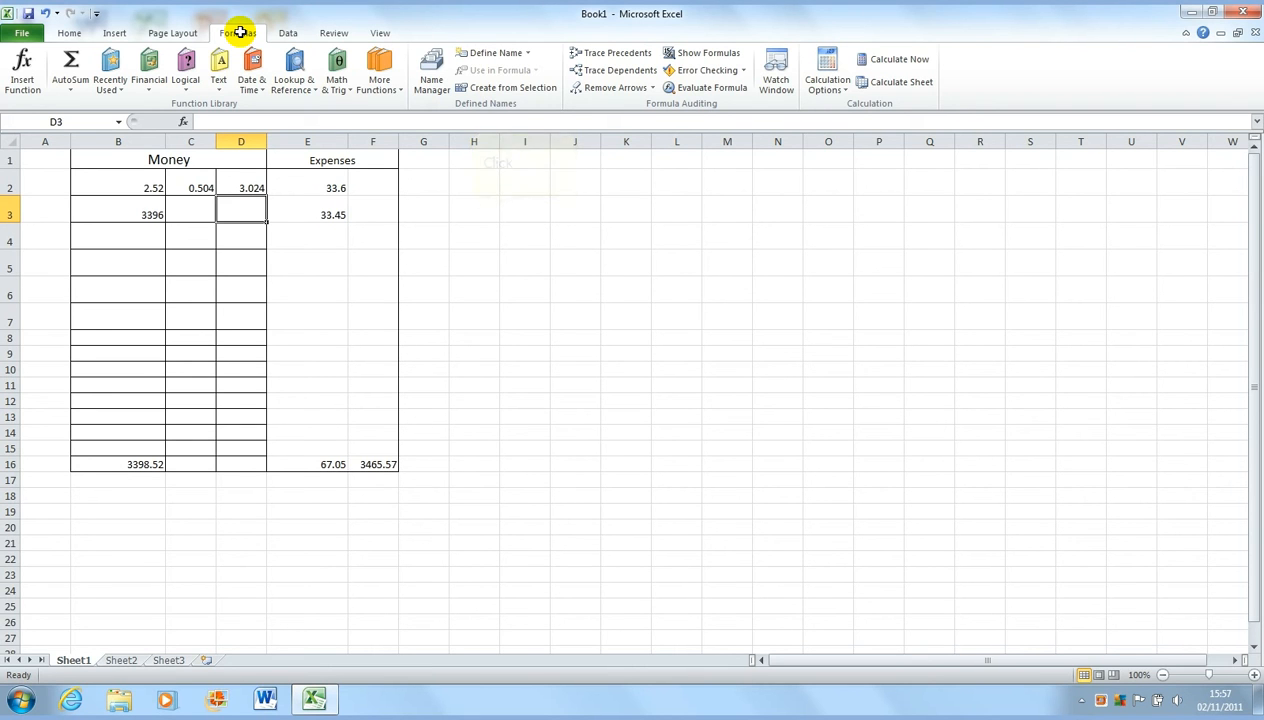
left_click(473, 211)
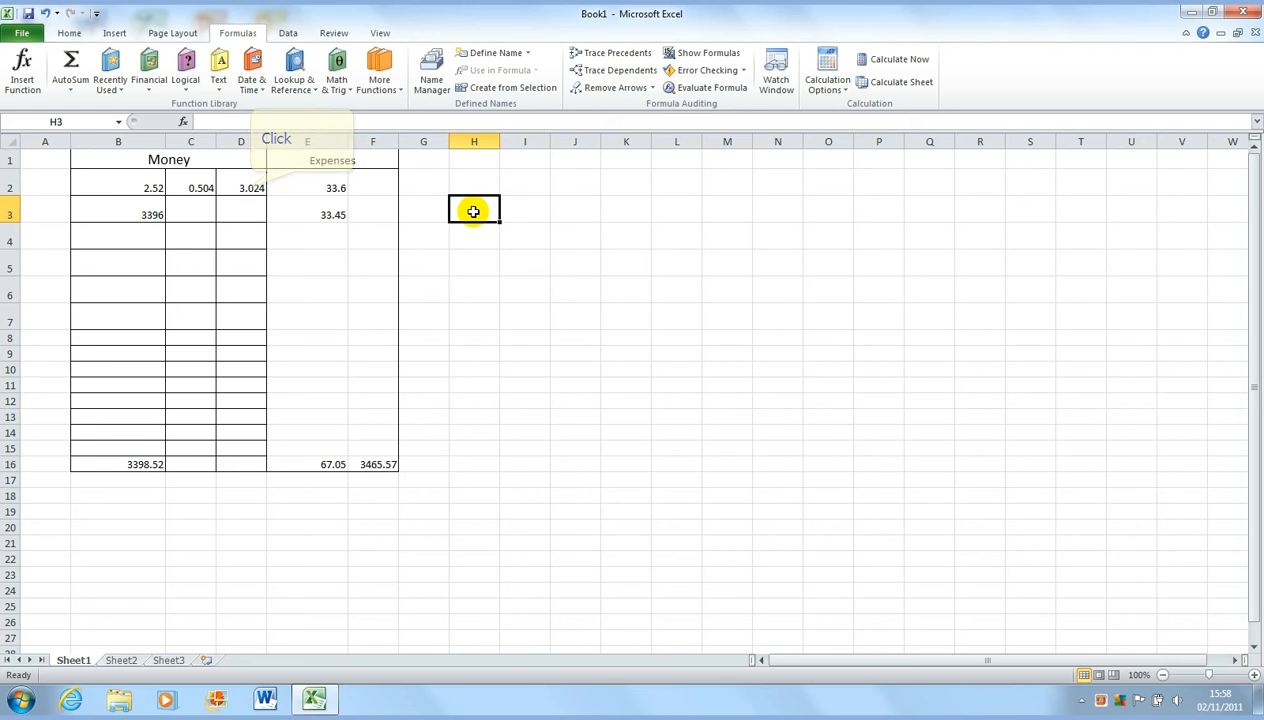
Fill the formula in D2 down to D4 and the formula in C2 down to C3.
left_click(251, 188)
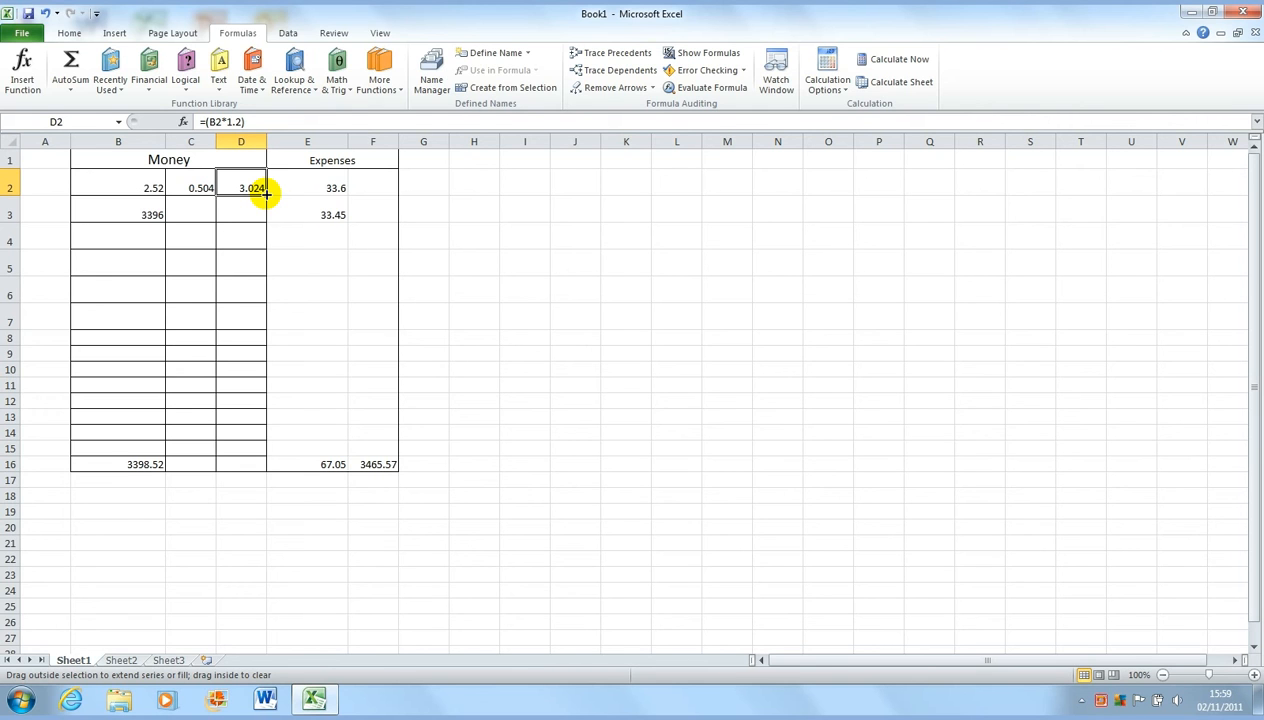
left_click(265, 194)
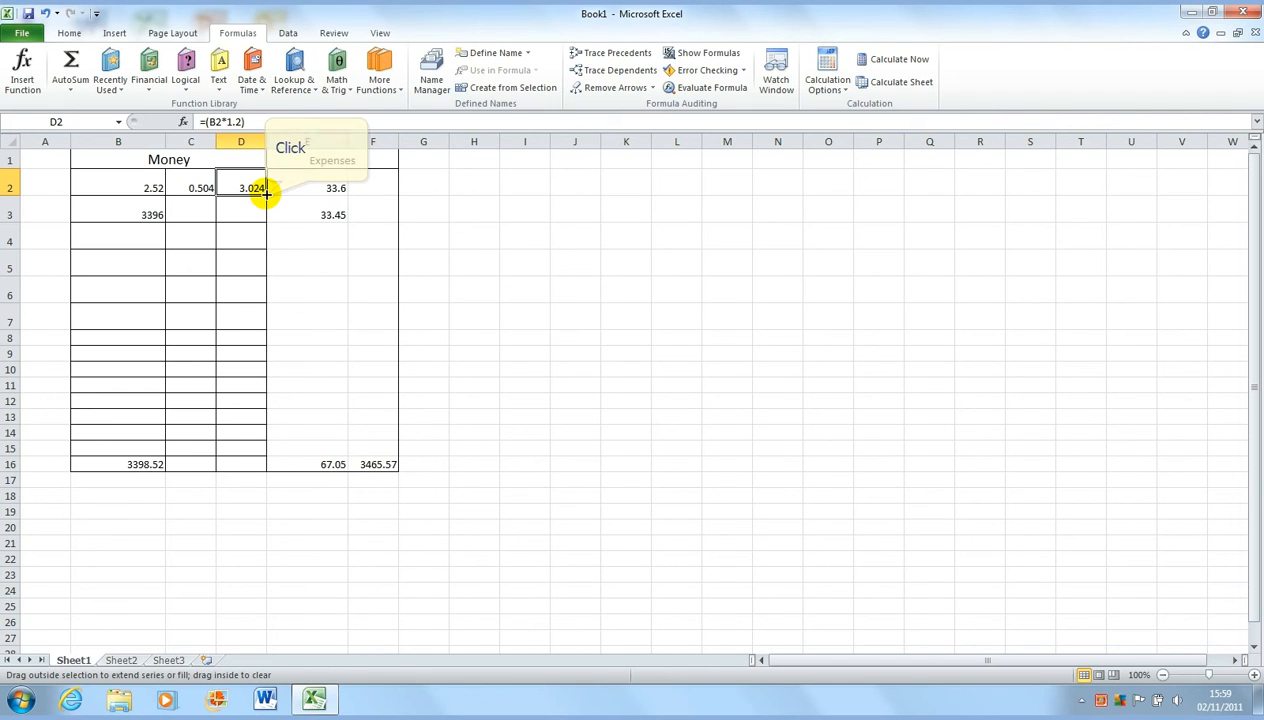
left_click(266, 195)
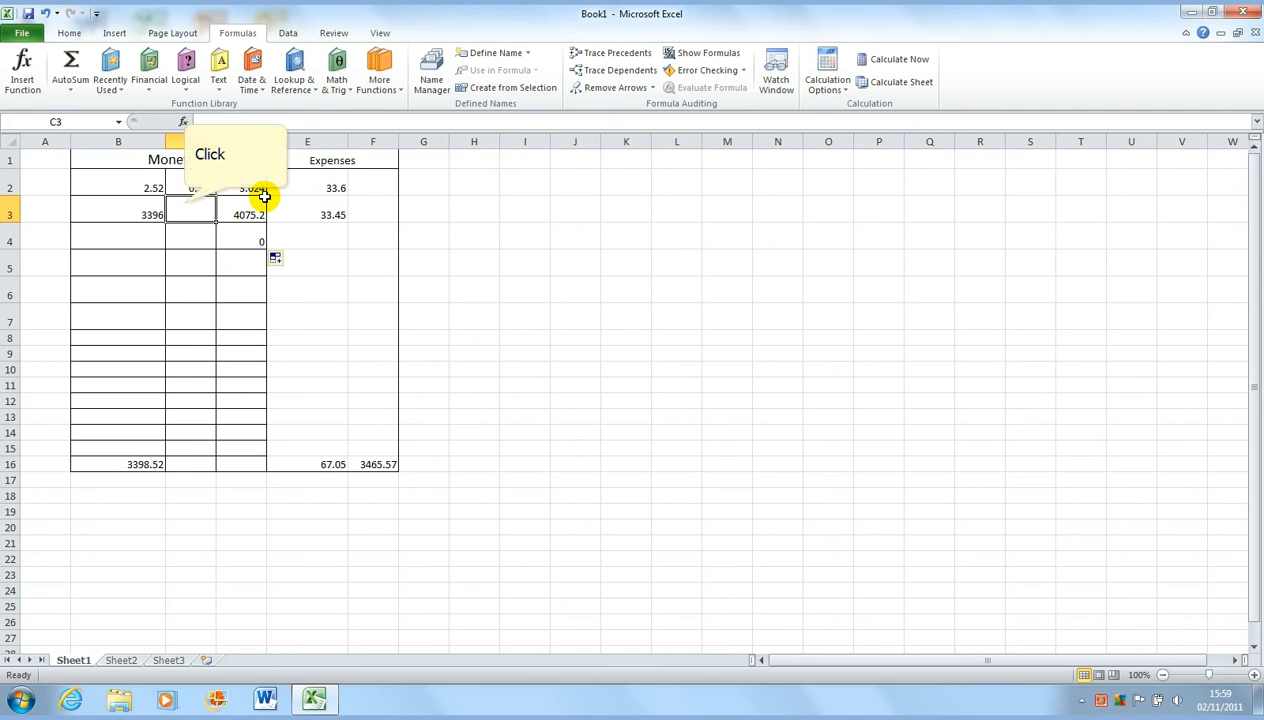
left_click(185, 199)
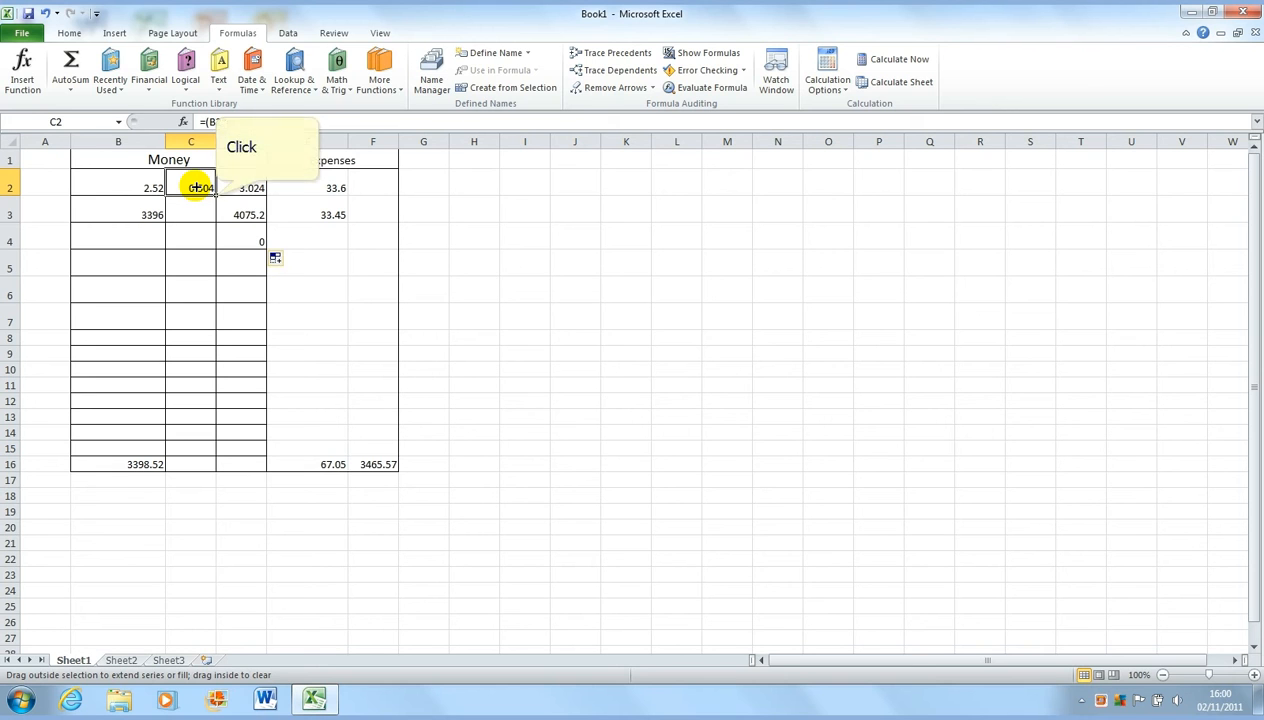
left_click_drag(197, 188, 205, 214)
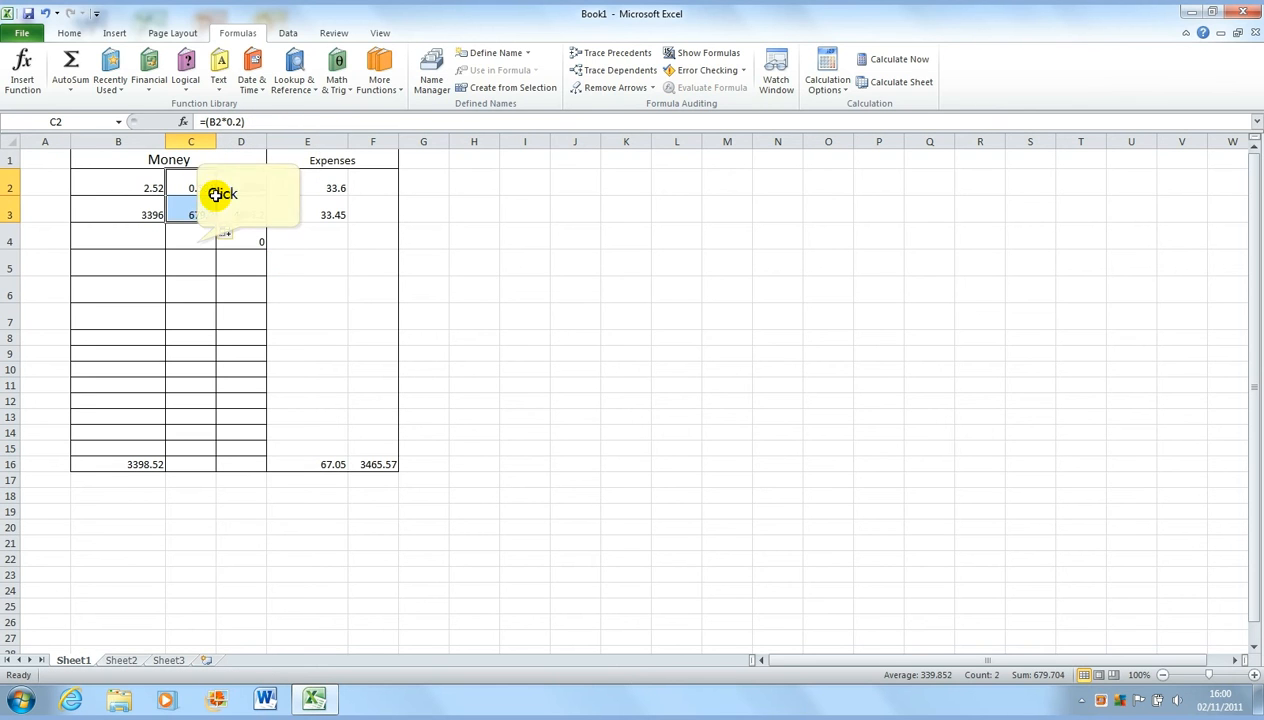
left_click(197, 242)
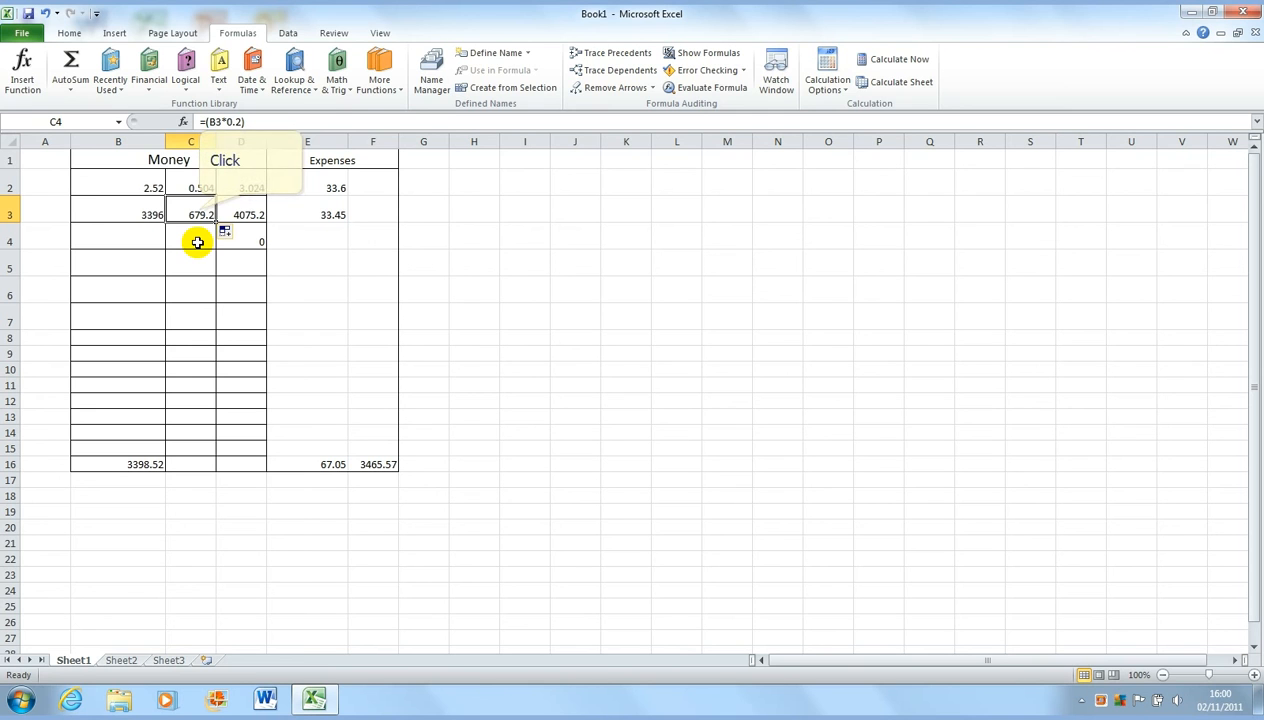
left_click(200, 210)
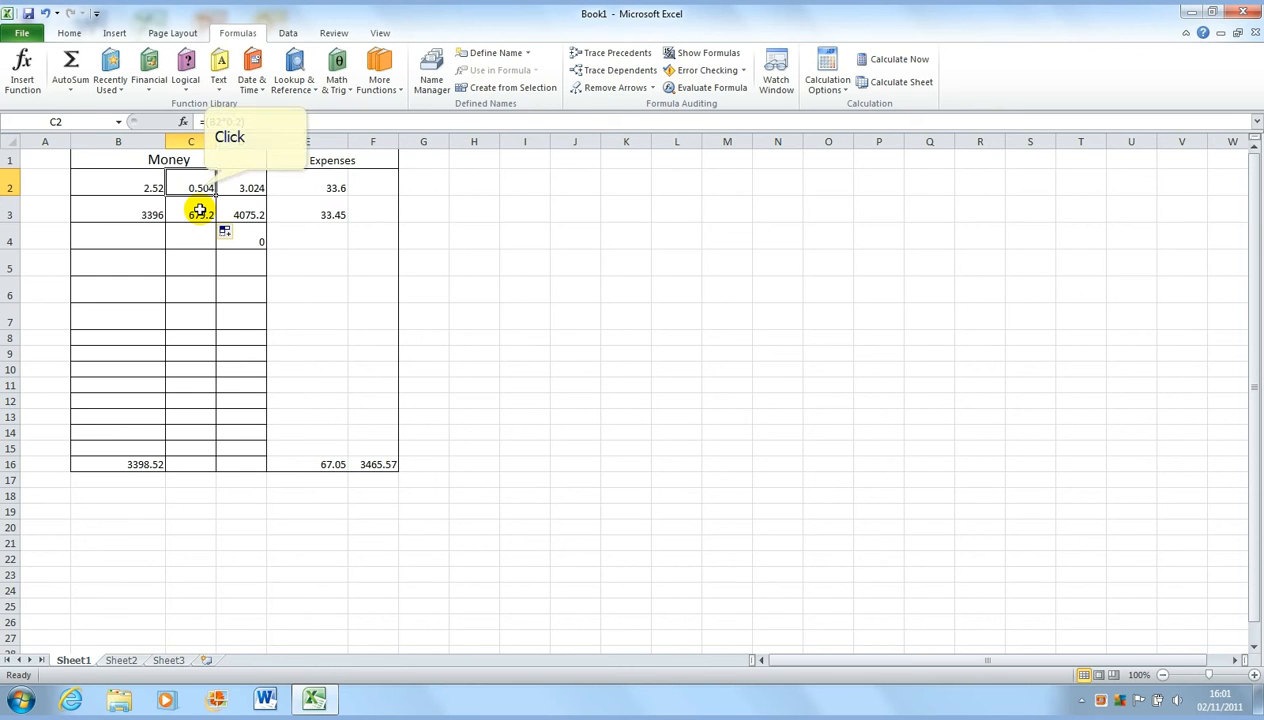
left_click(199, 188)
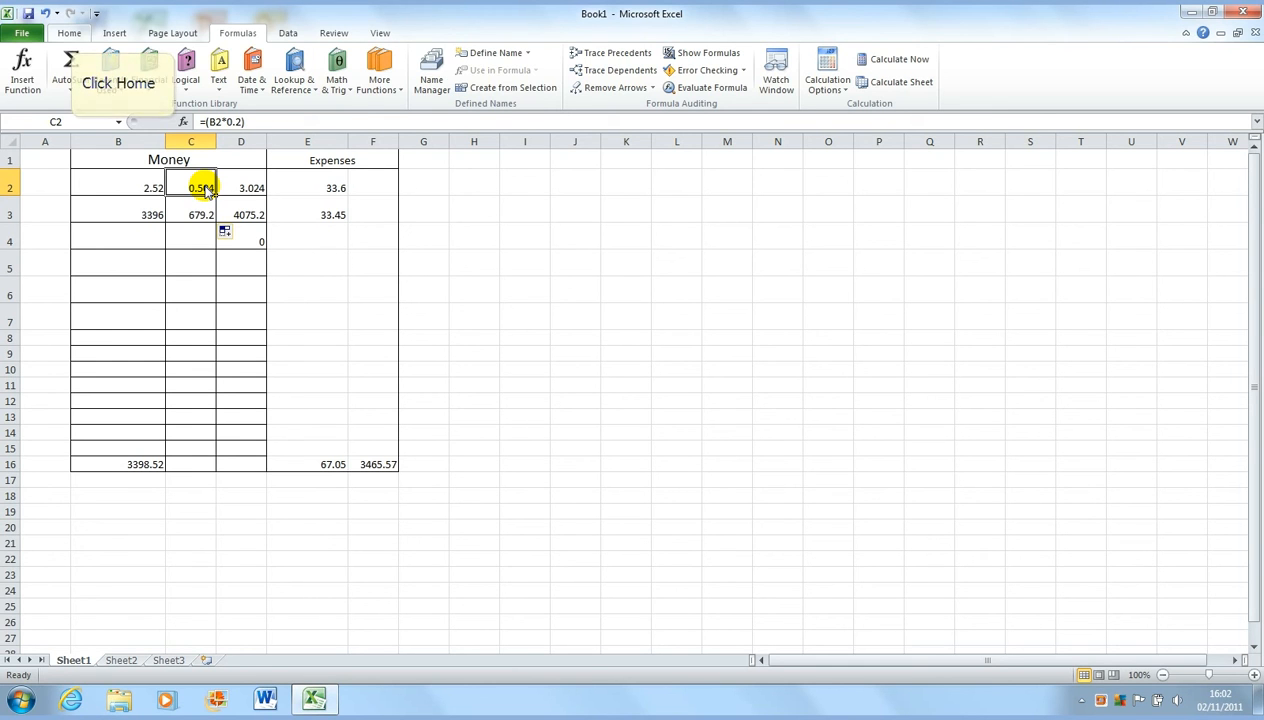
left_click(70, 33)
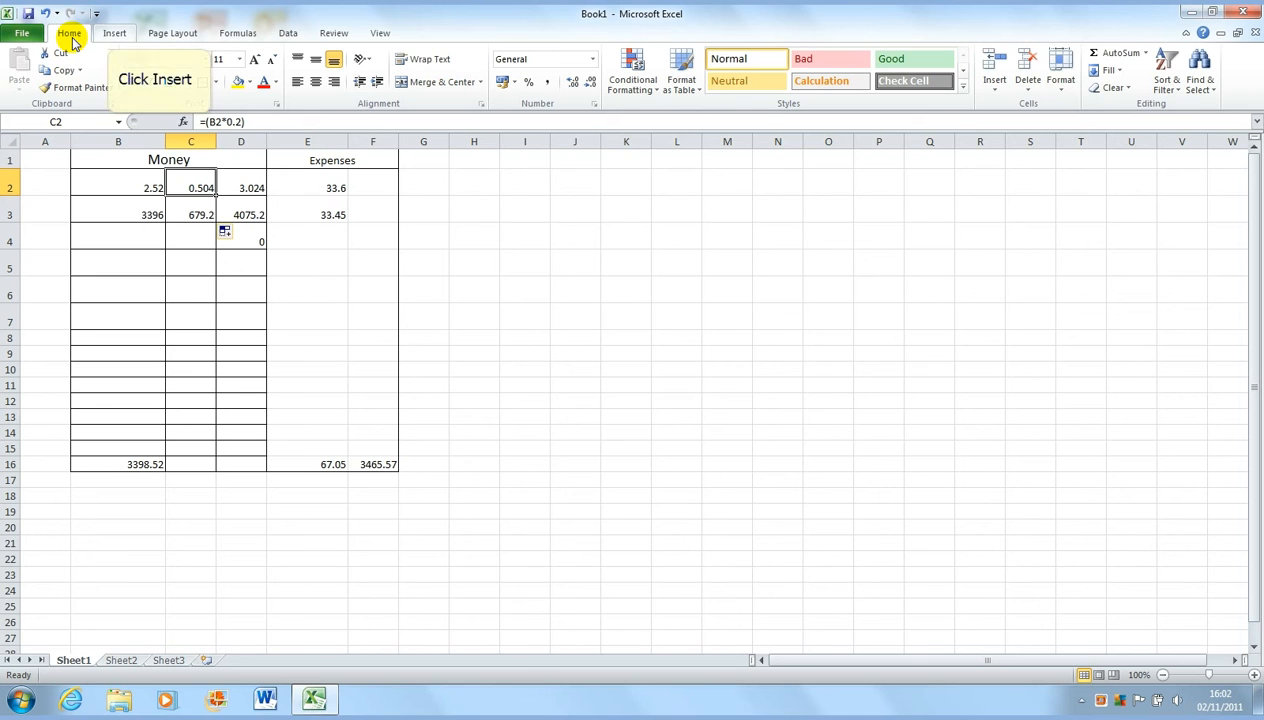
left_click(110, 34)
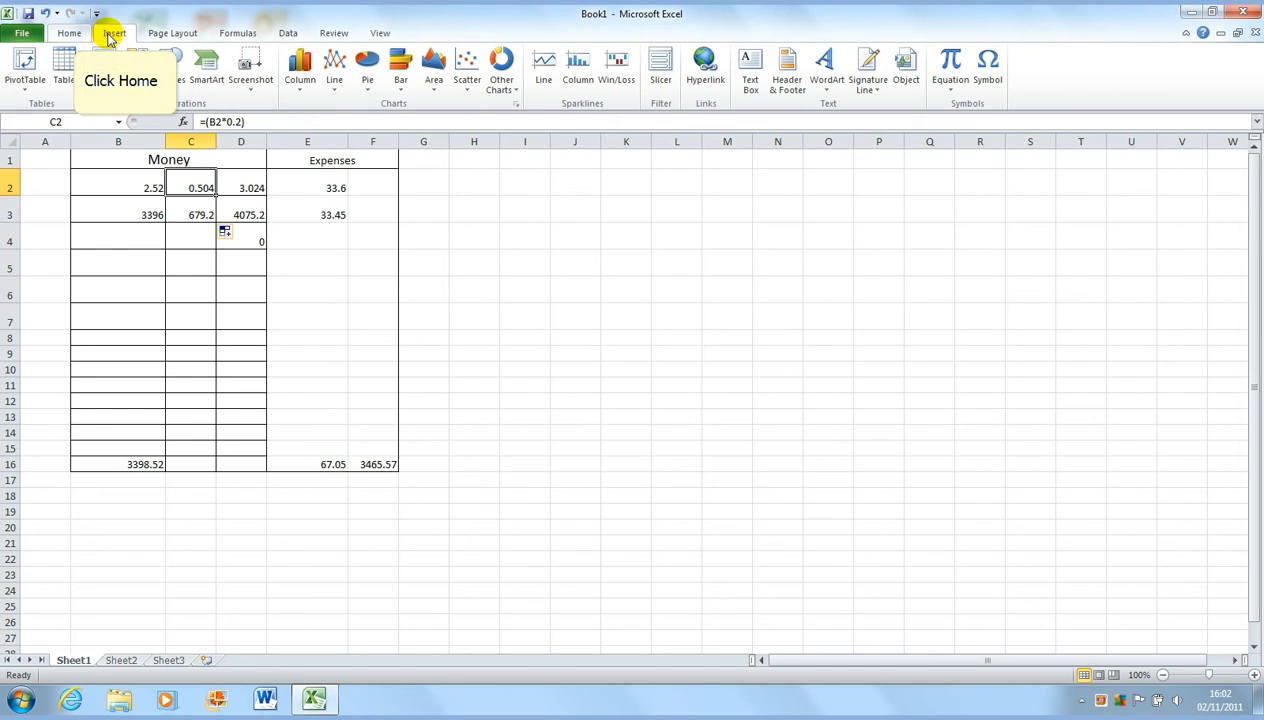
left_click(74, 37)
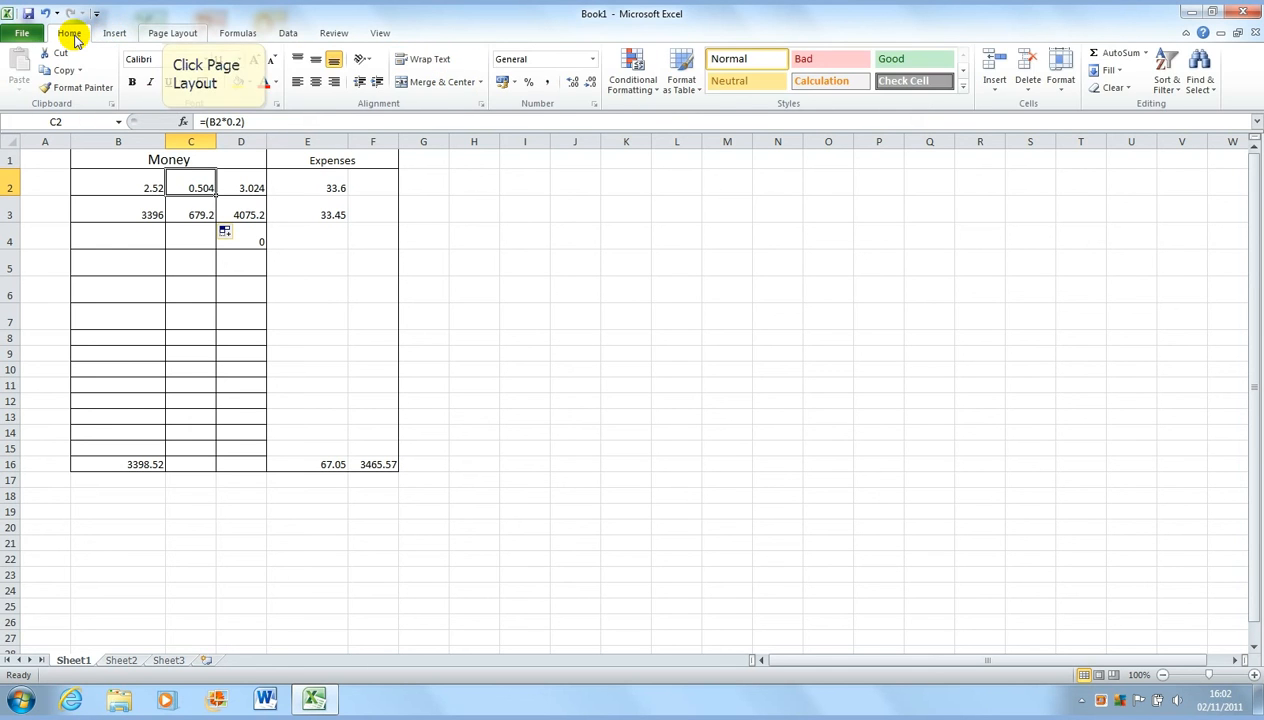
left_click(163, 33)
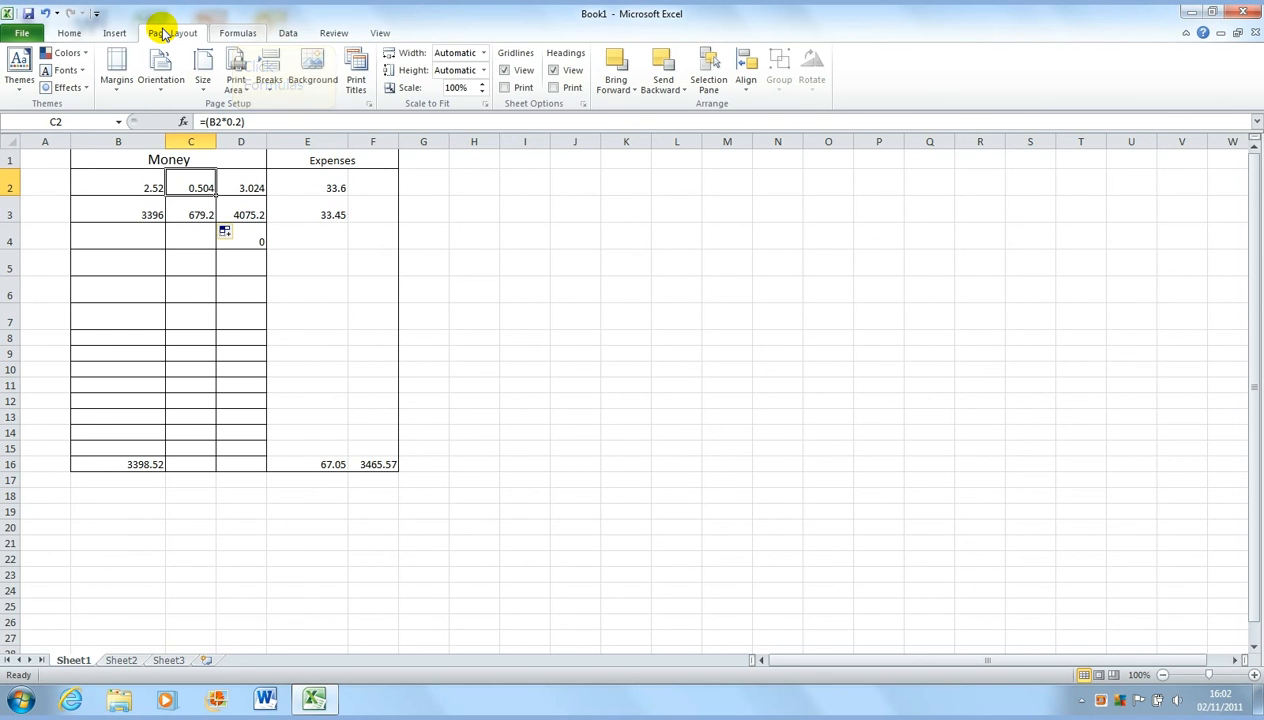
left_click(235, 33)
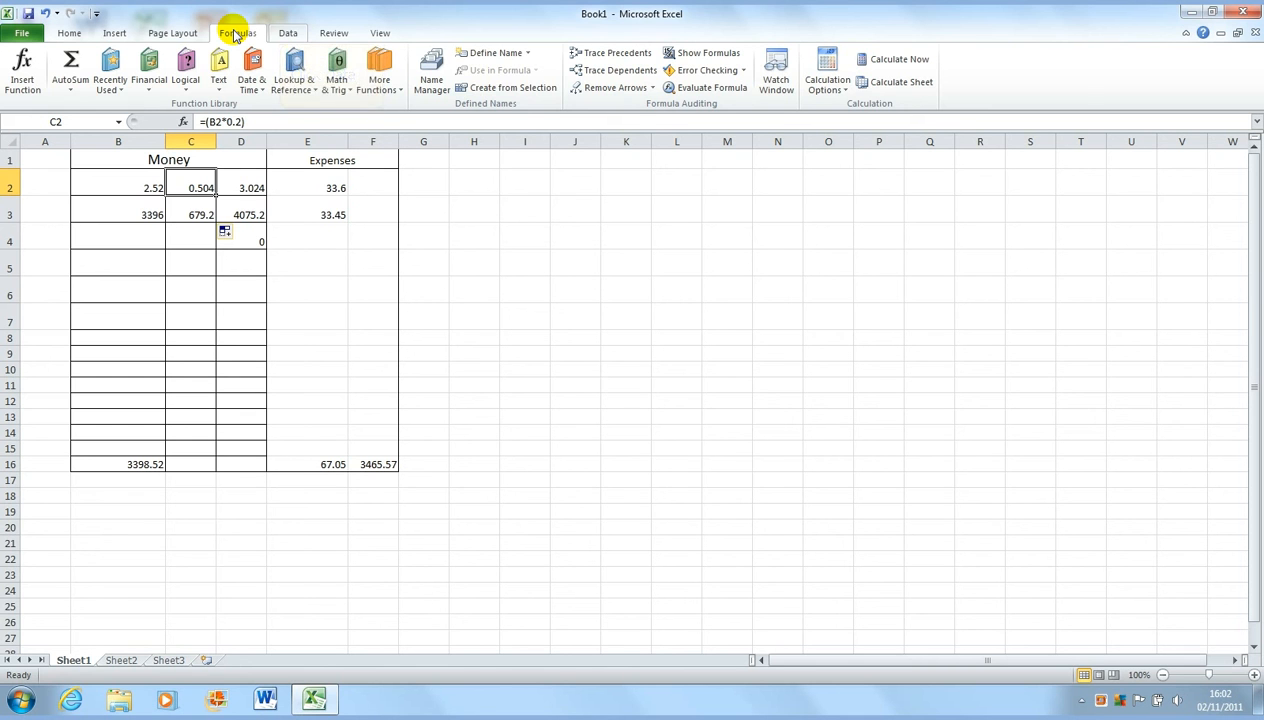
left_click(285, 33)
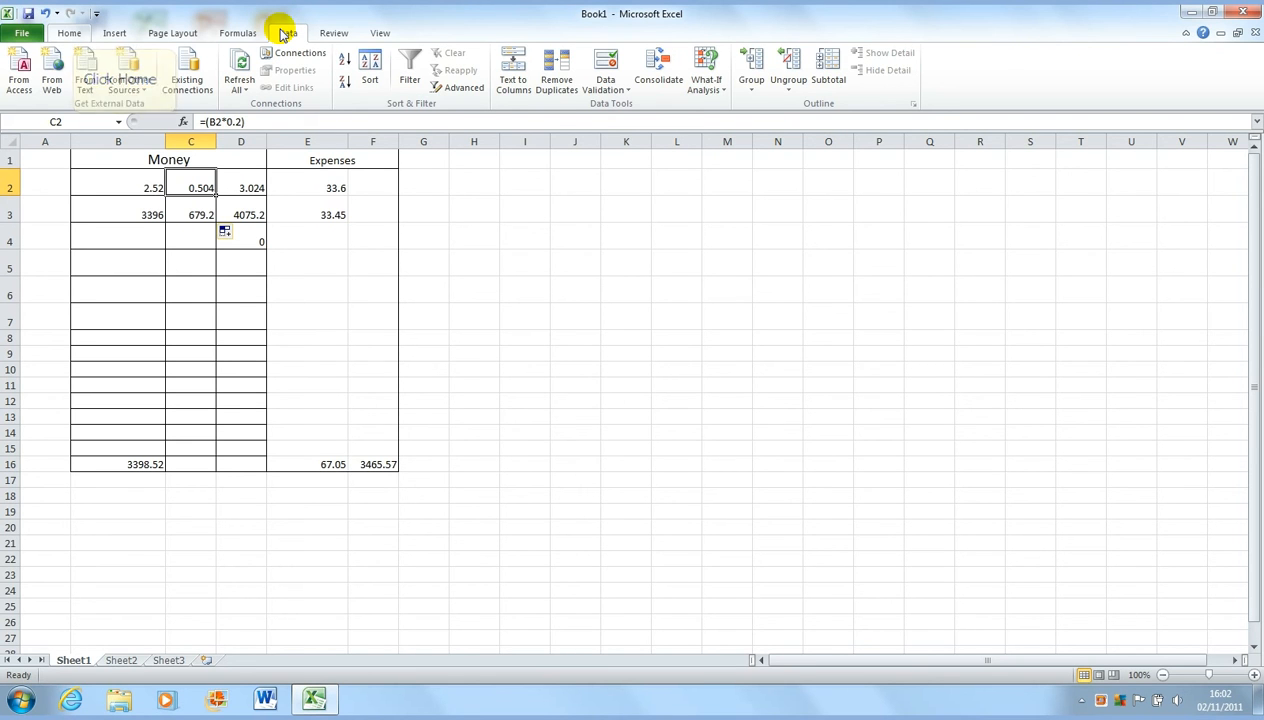
left_click(72, 33)
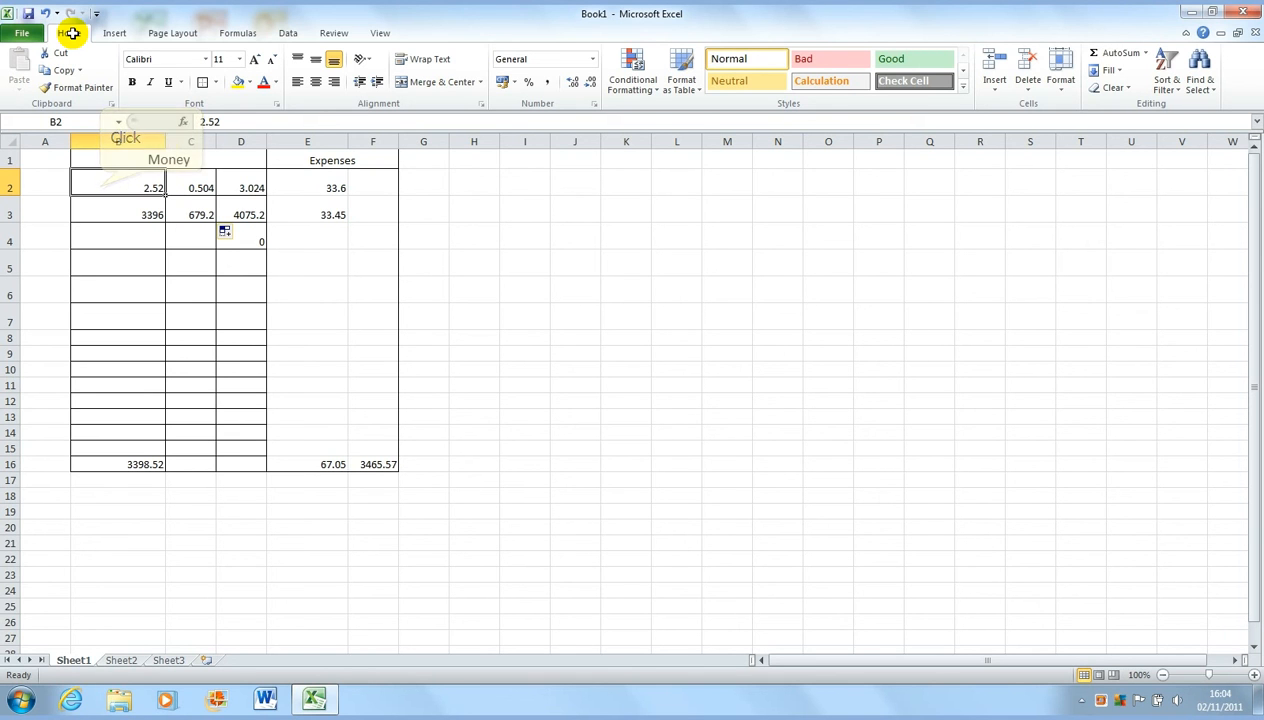
Format the table cells B2:F16 as Currency with the £ symbol and two decimal places.
left_click(99, 187)
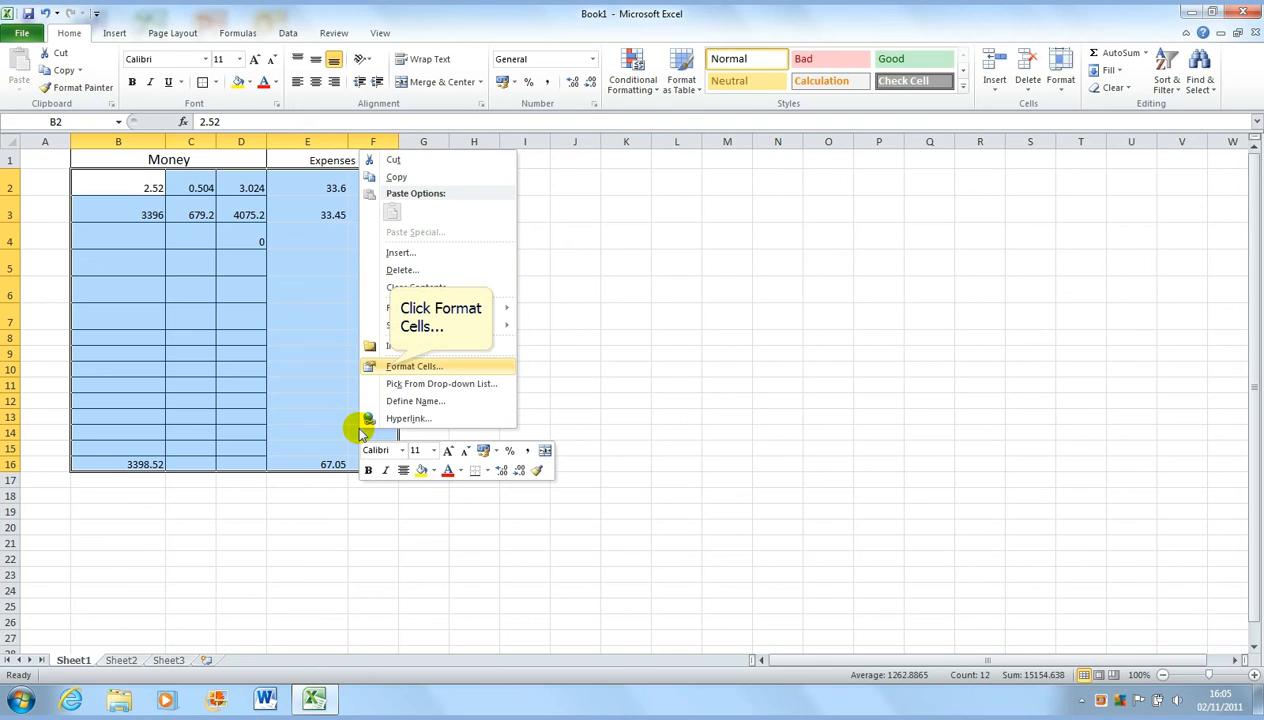
left_click(392, 367)
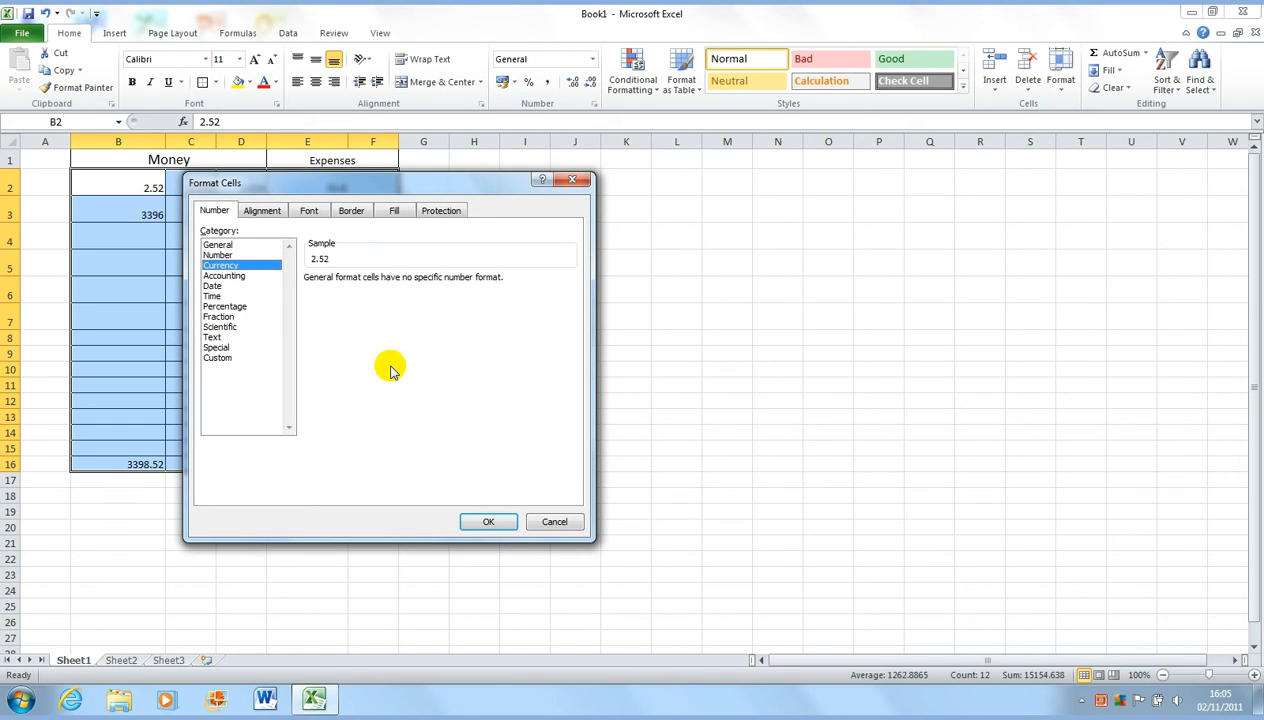
left_click(238, 267)
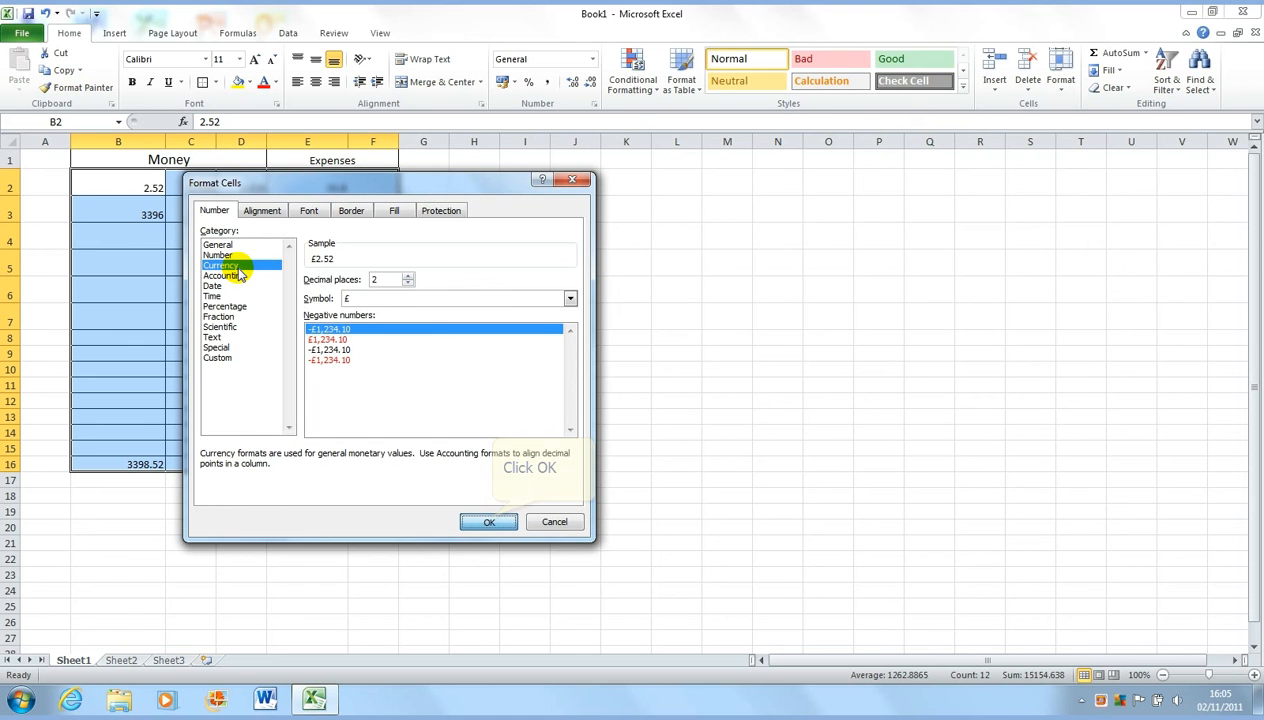
left_click(491, 518)
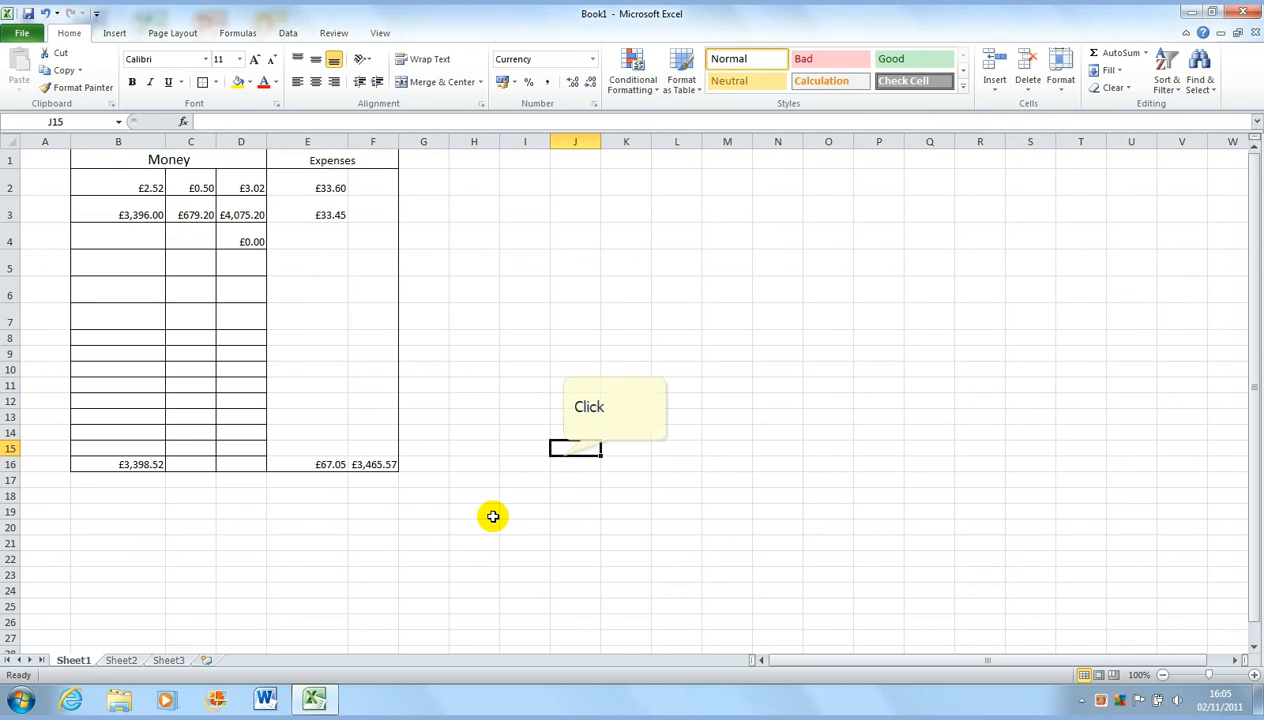
left_click(566, 455)
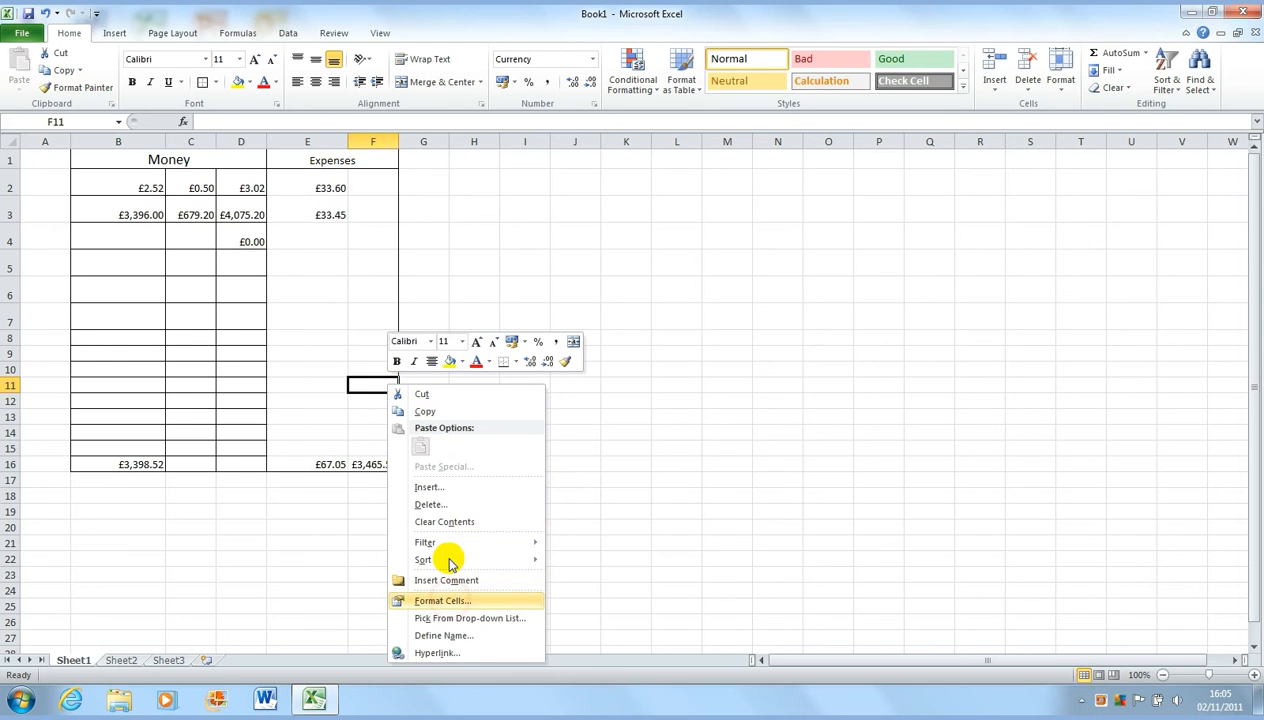
Look through the fill, border, font and alignment settings available for formatting cell F11.
double_click(447, 600)
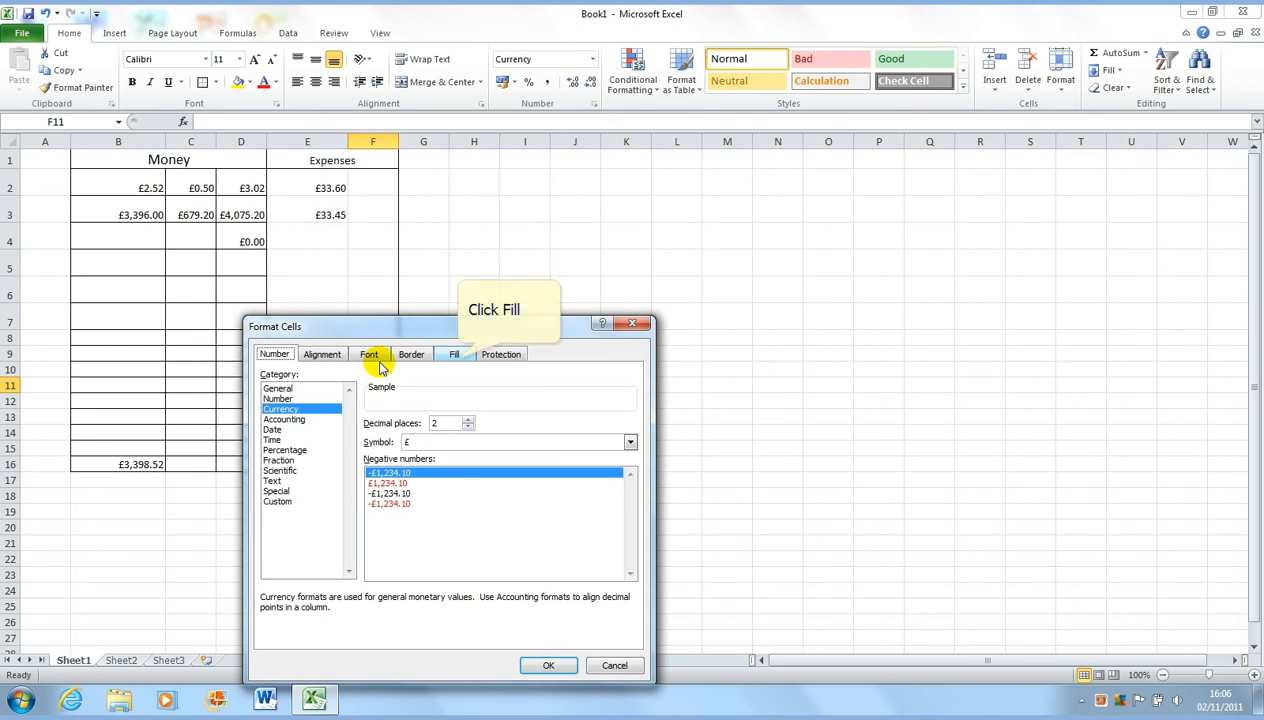
left_click(456, 356)
left_click(411, 356)
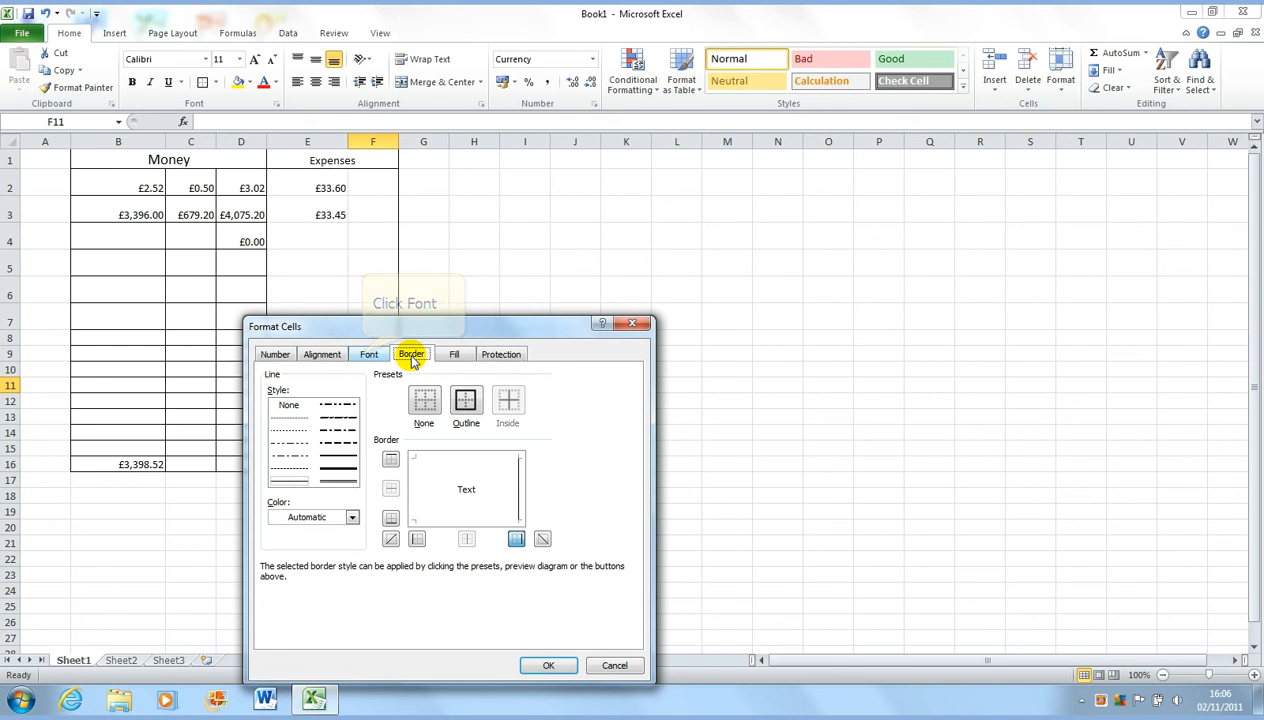
left_click(368, 356)
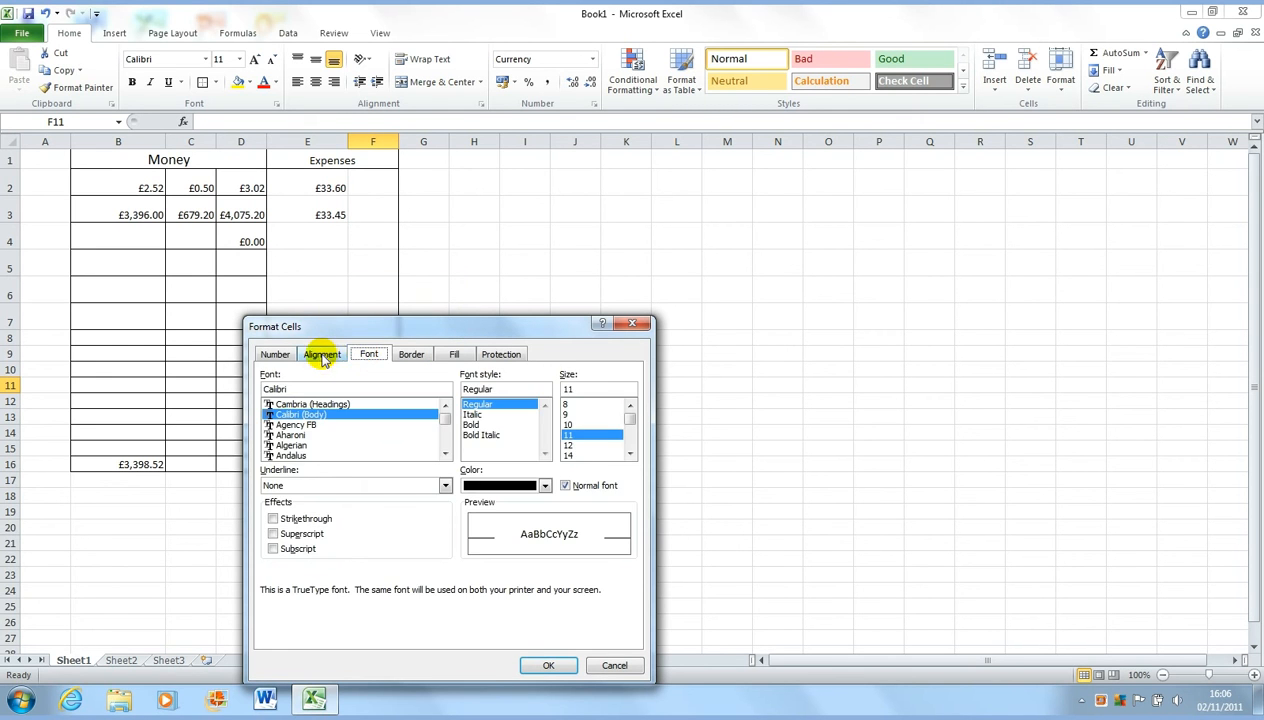
left_click(322, 356)
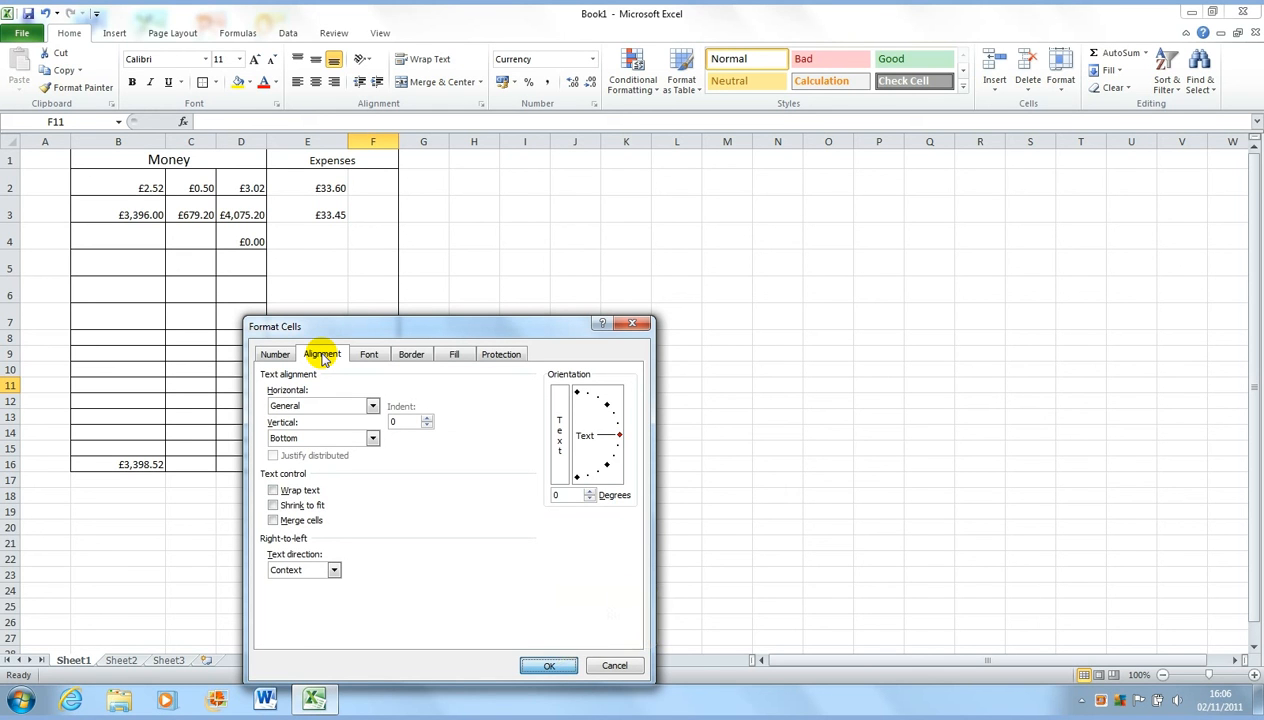
left_click(549, 665)
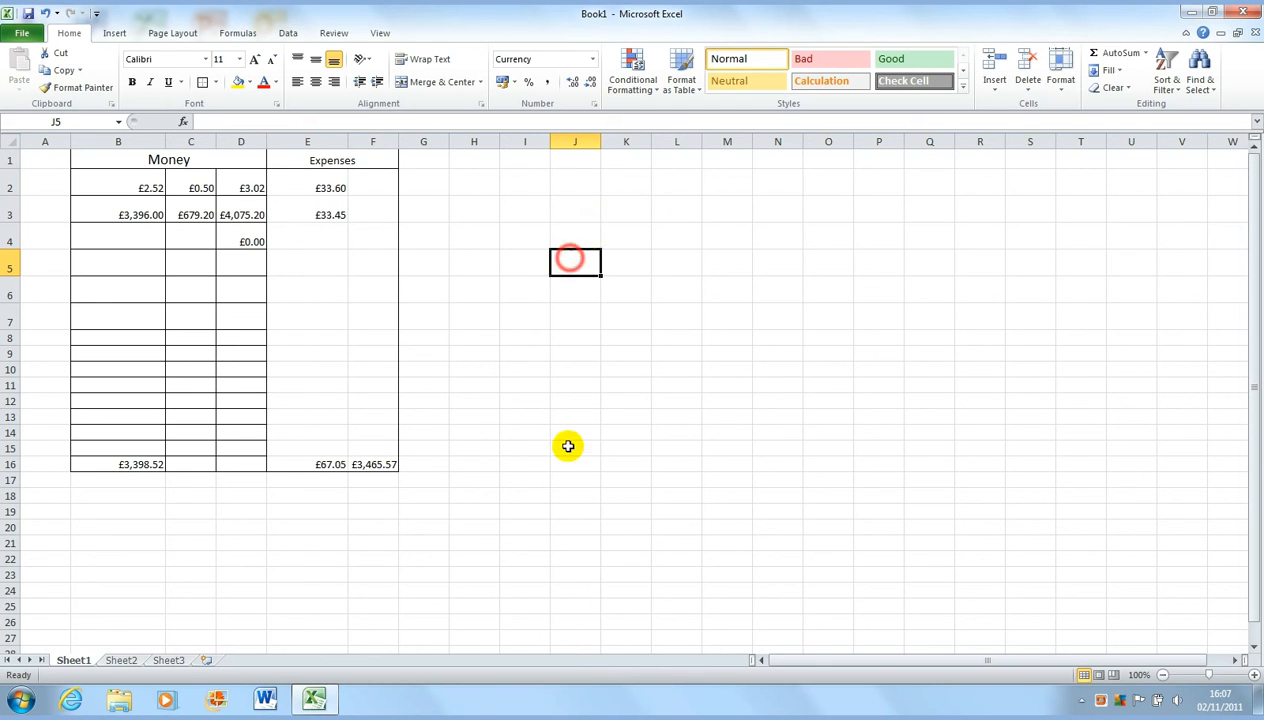
Enter the heading "total paid" in cell M4 and widen column M.
left_click(740, 236)
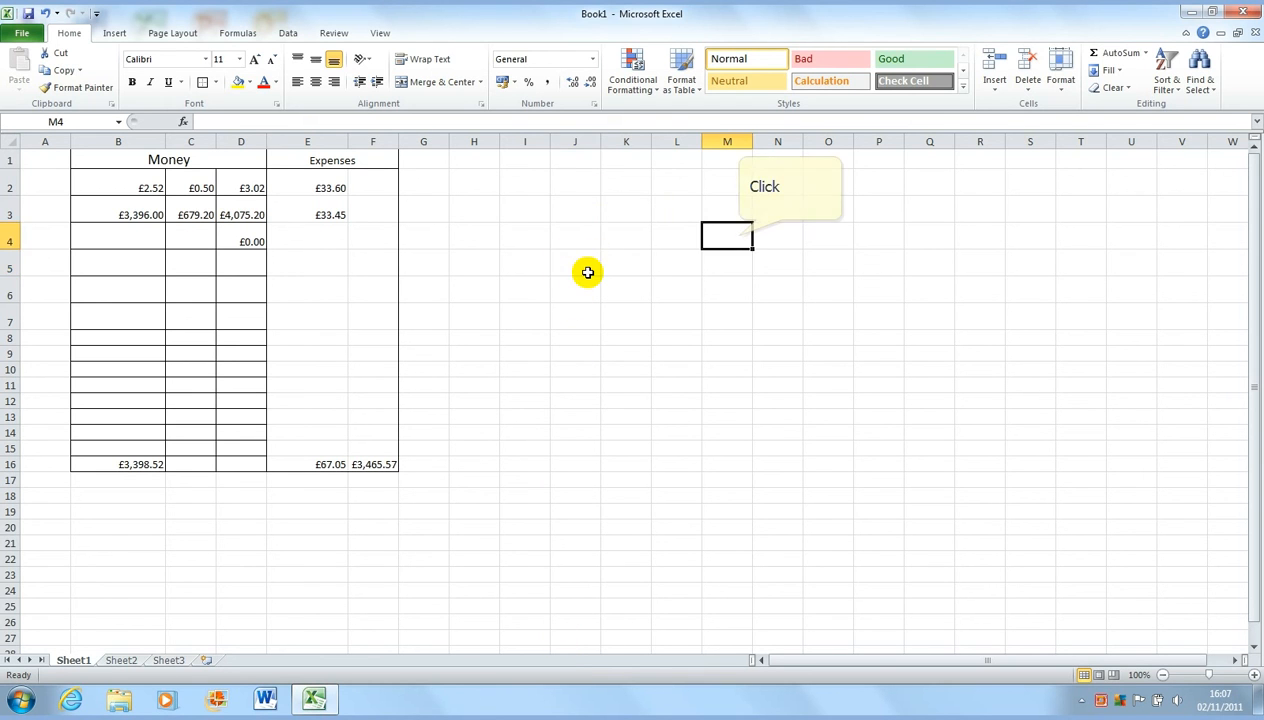
type("tot")
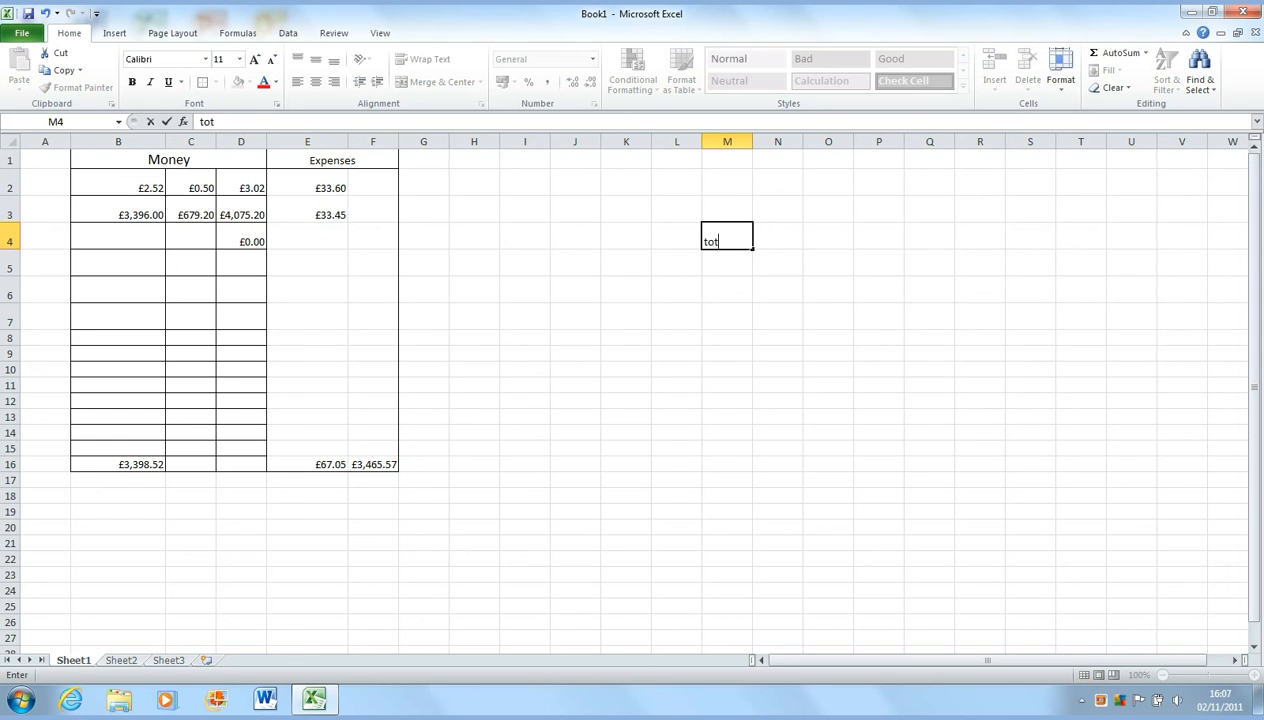
type("al paid")
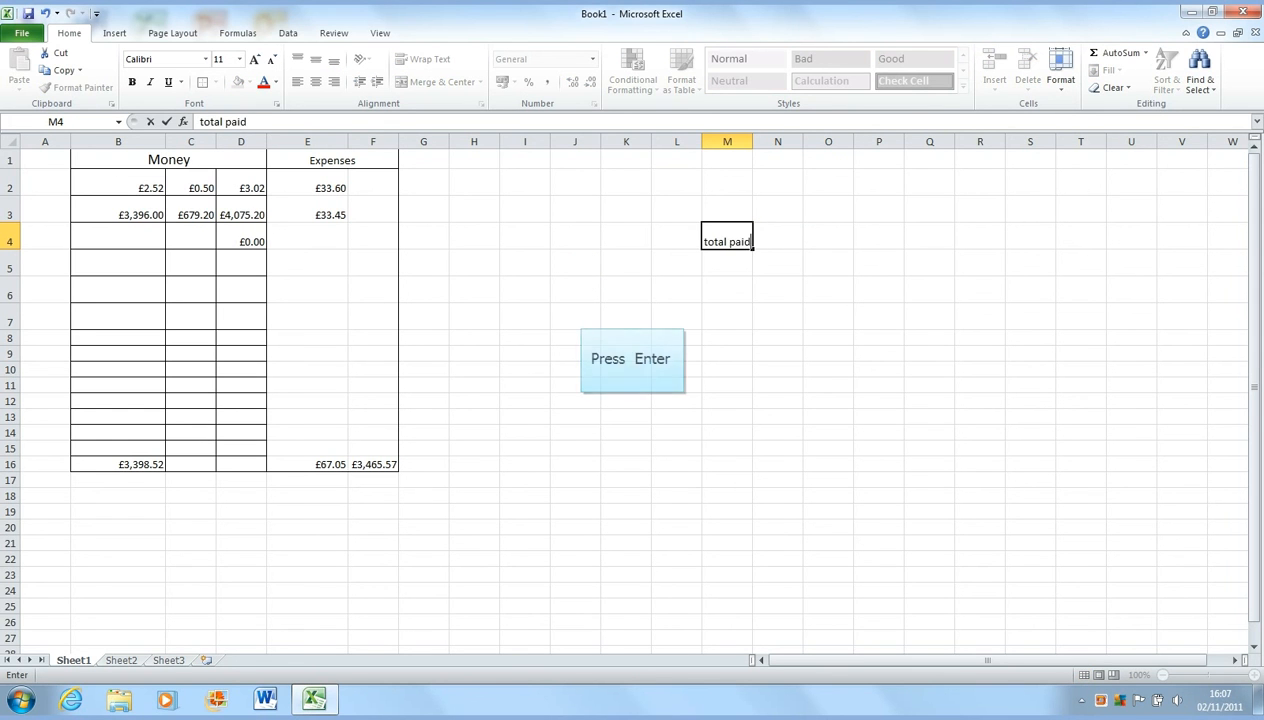
key("Return")
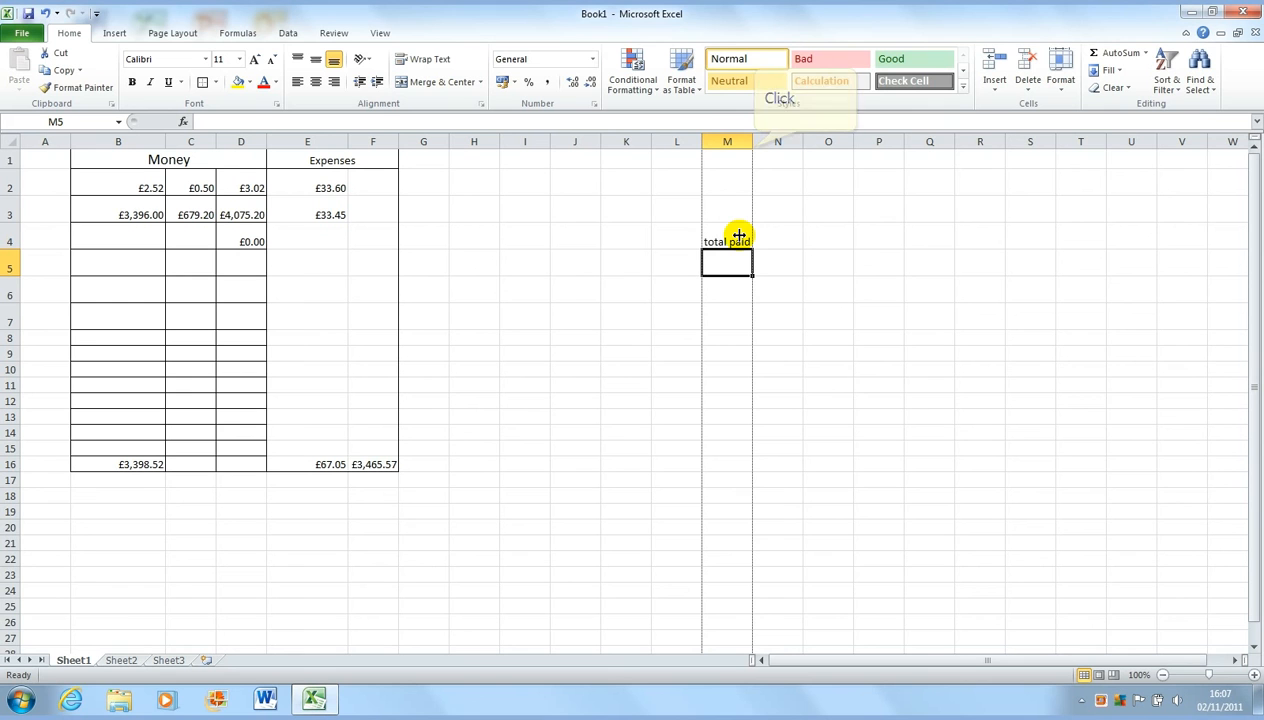
left_click_drag(753, 143, 804, 143)
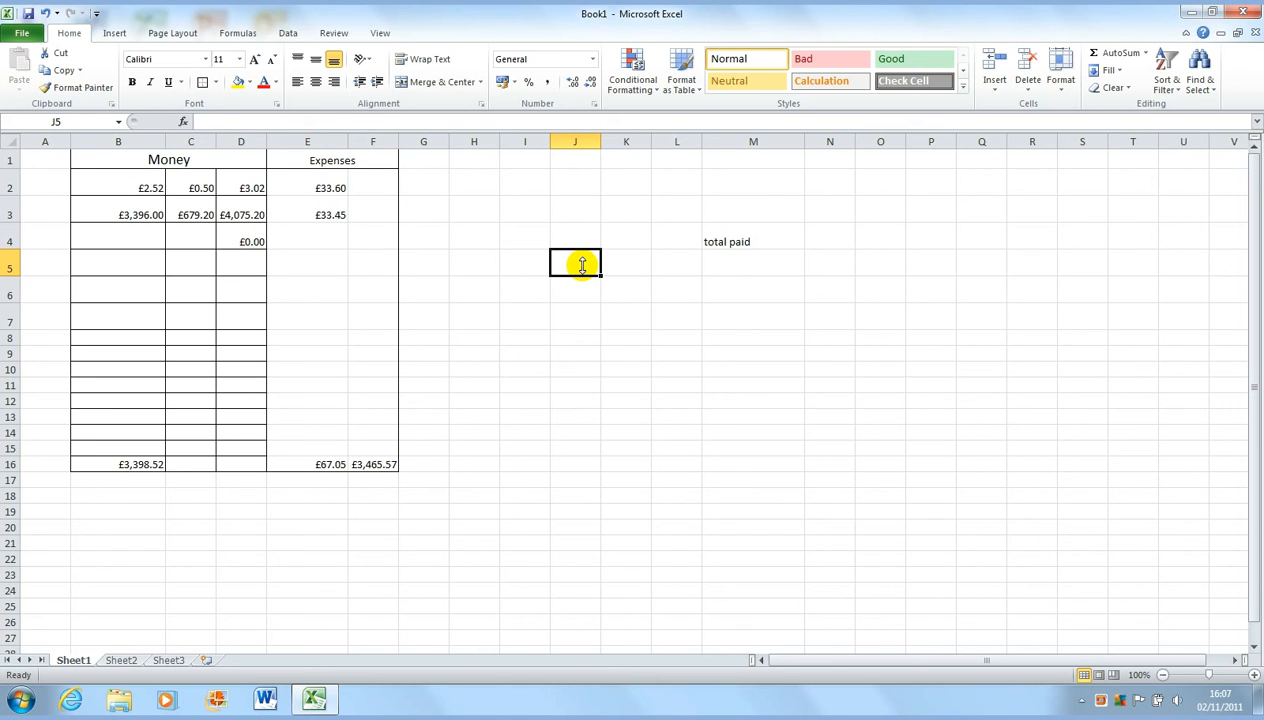
Extend the heading in cell M4 to read "total paid to date".
key("Right")
key("Right")
key("Right")
key("Right")
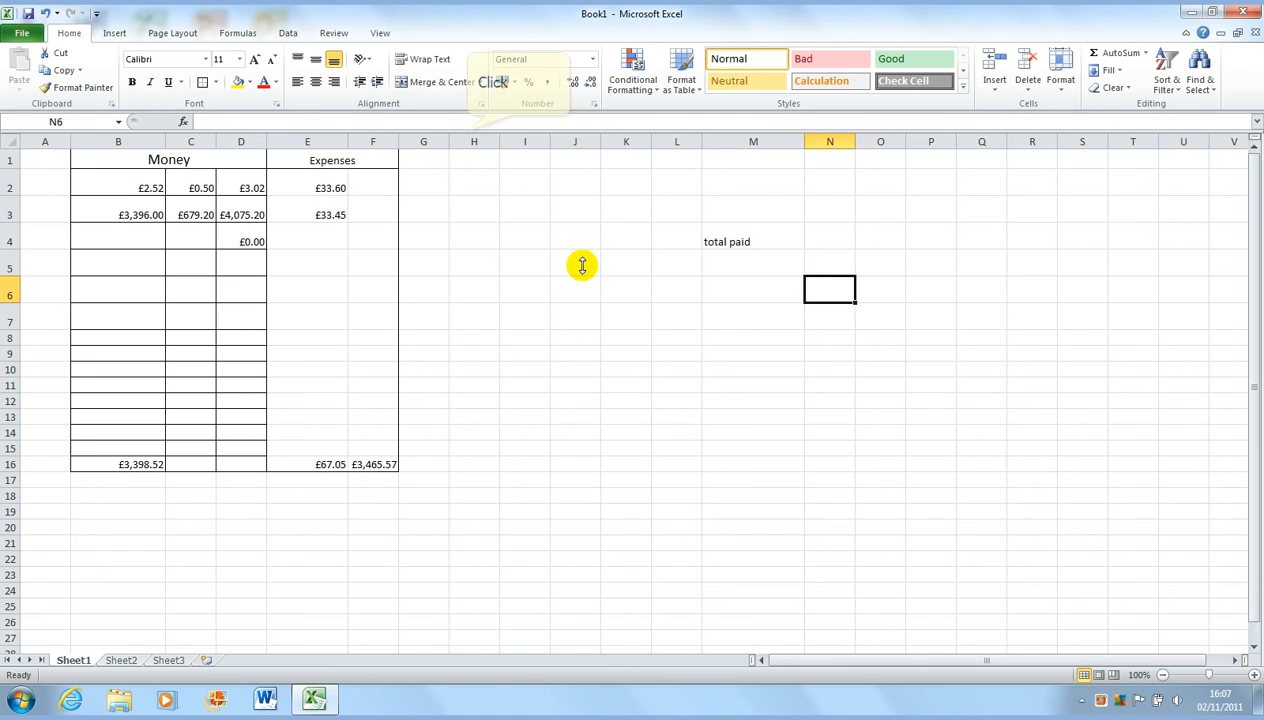
key("Up")
key("Up")
key("Left")
key("Down")
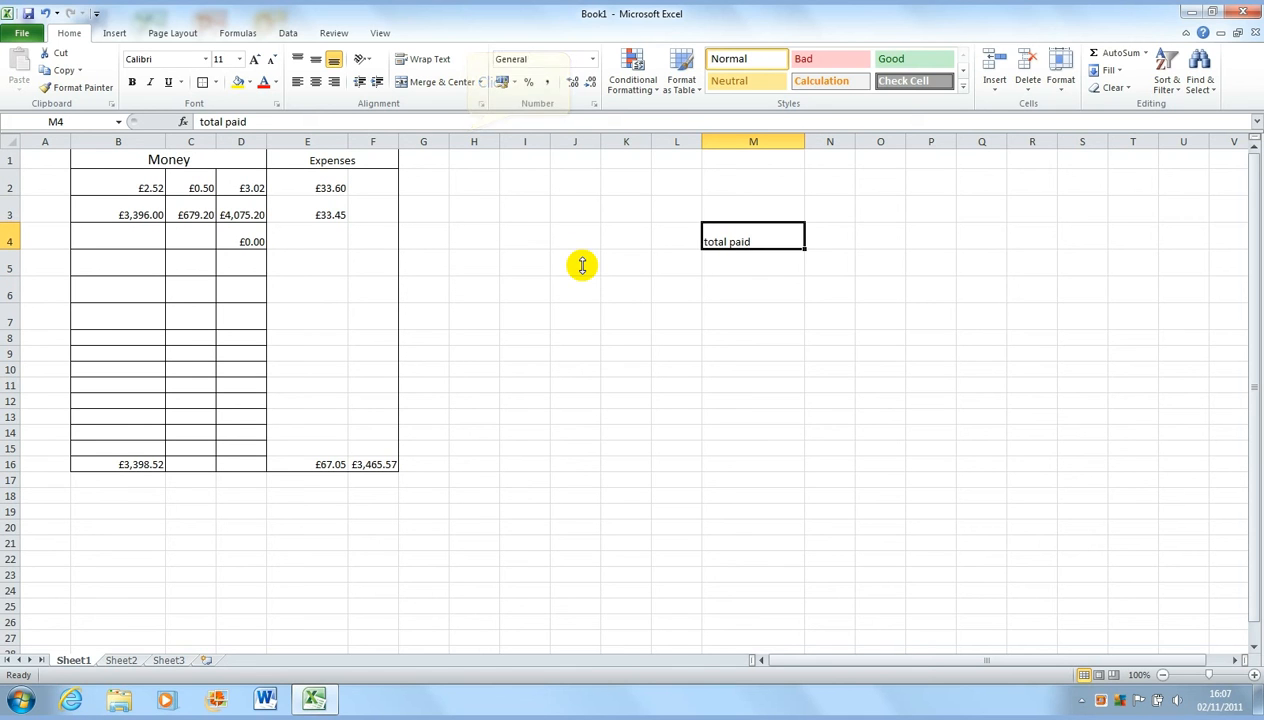
left_click(465, 124)
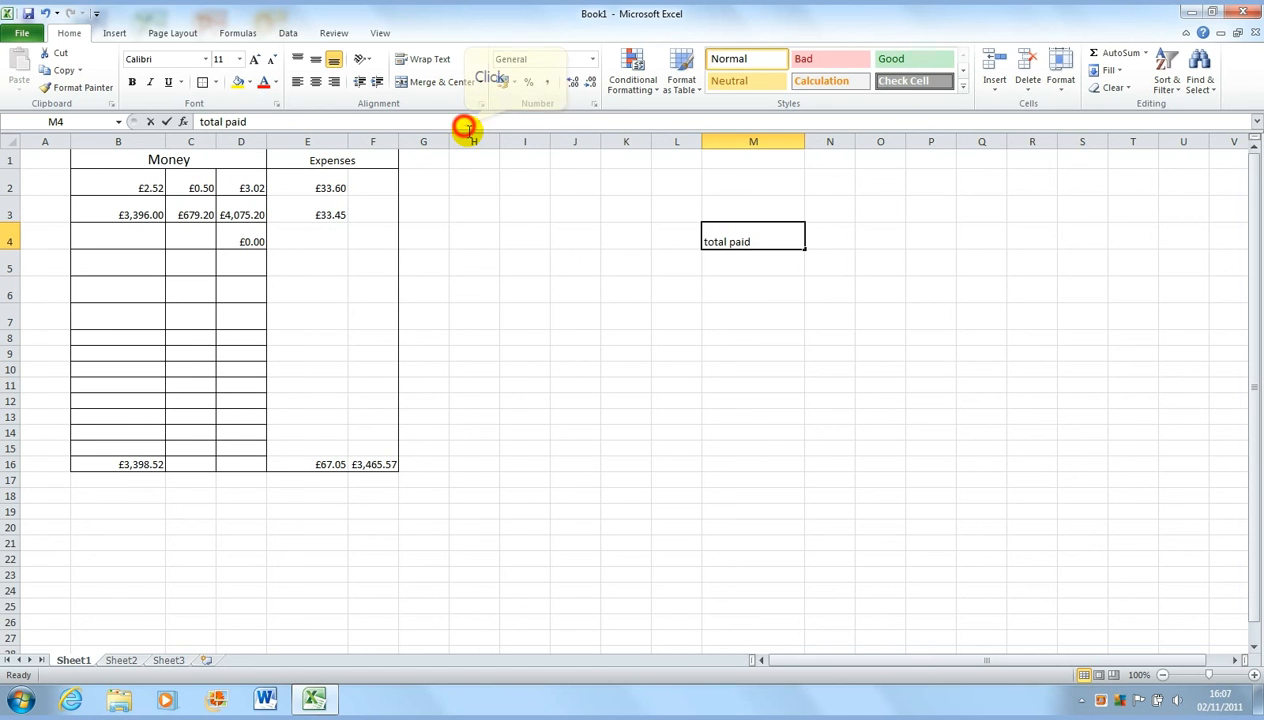
type("to date")
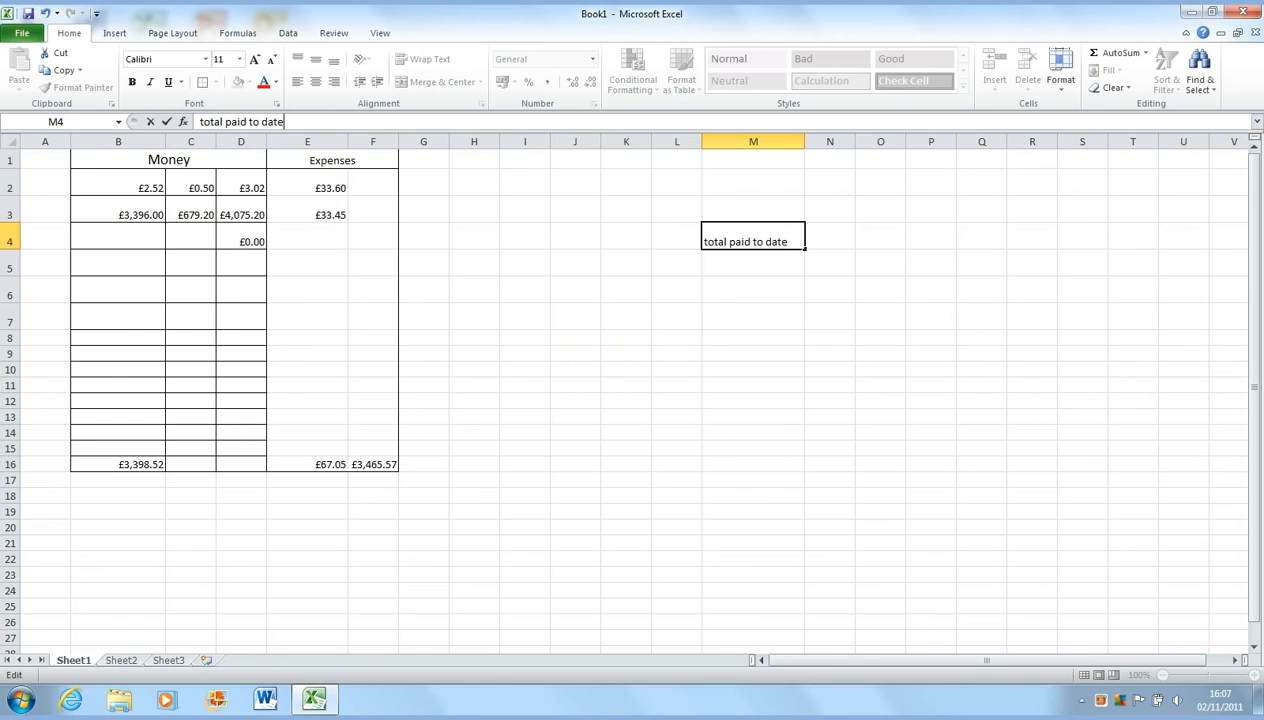
key("Return")
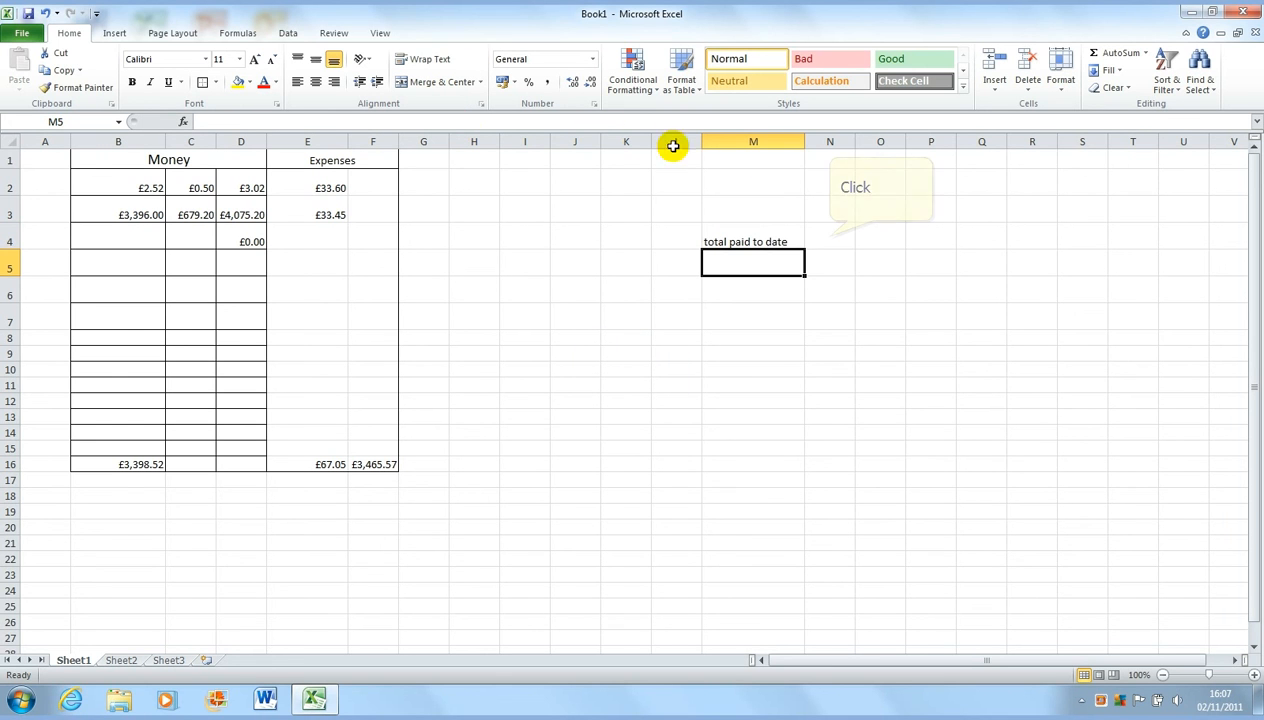
Enter the heading "aount owed" in cell N4 and the amount 100 below it in N5.
left_click(827, 230)
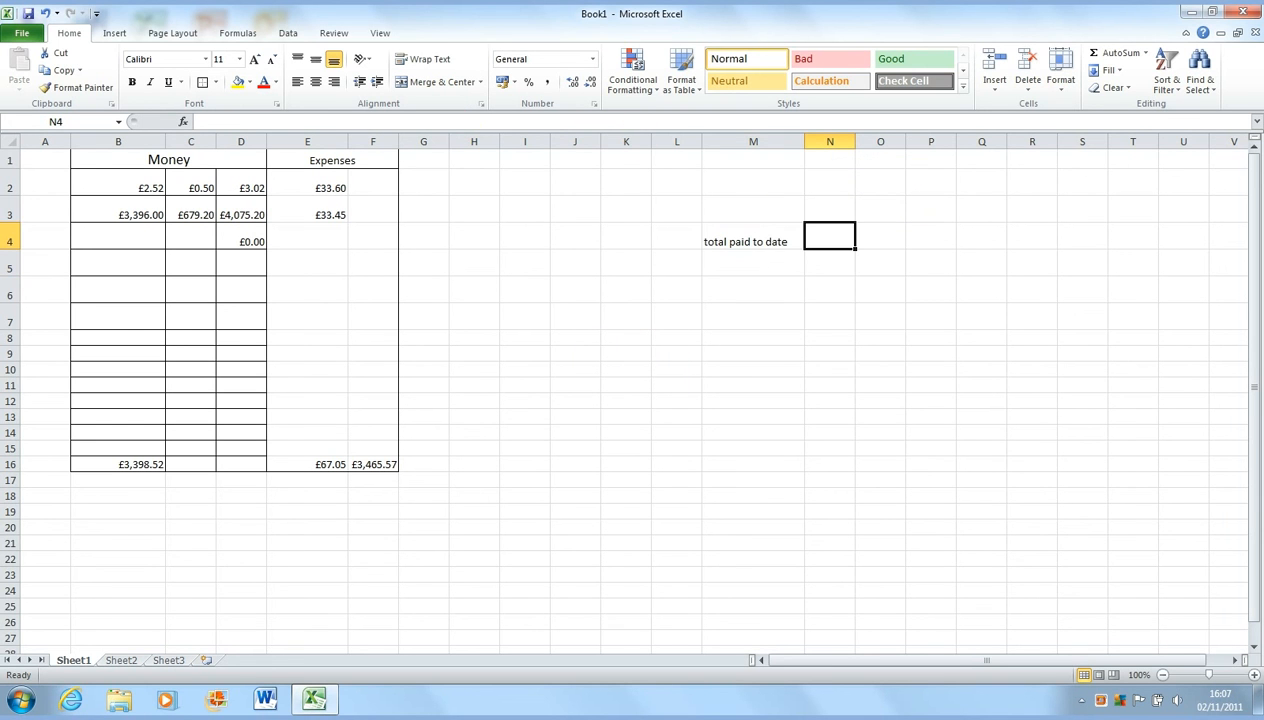
double_click(828, 233)
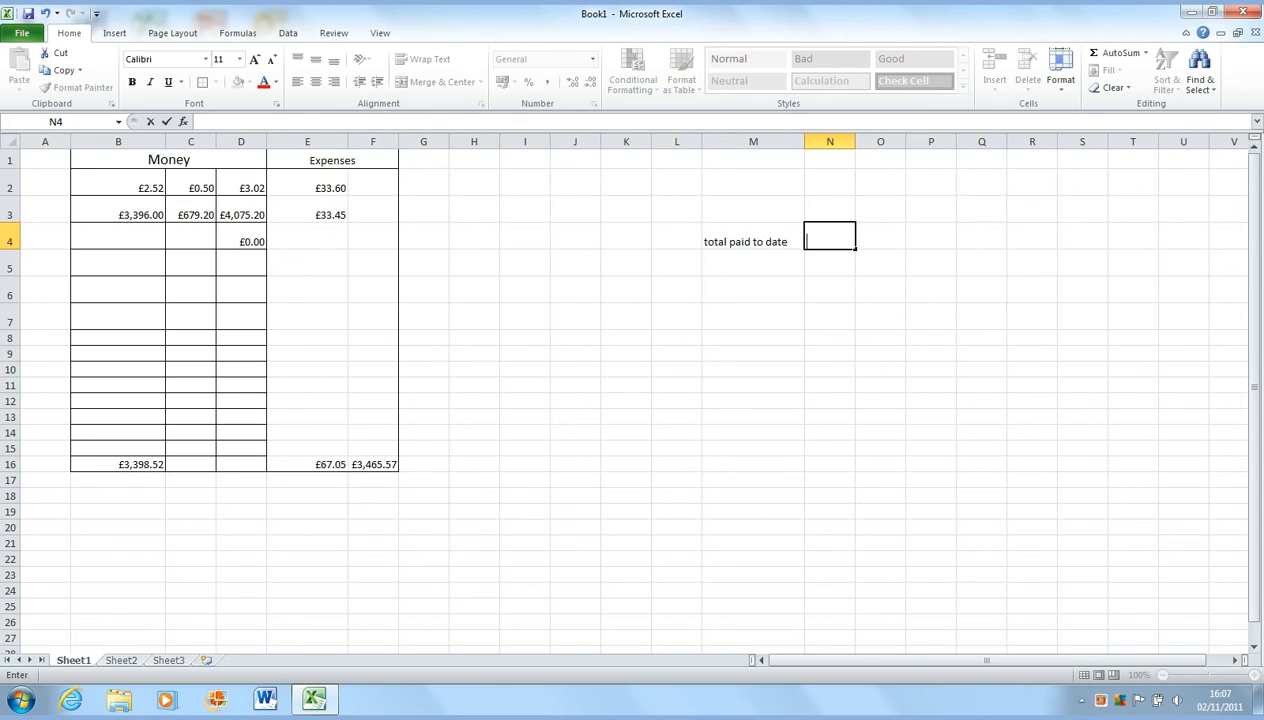
type("aount o")
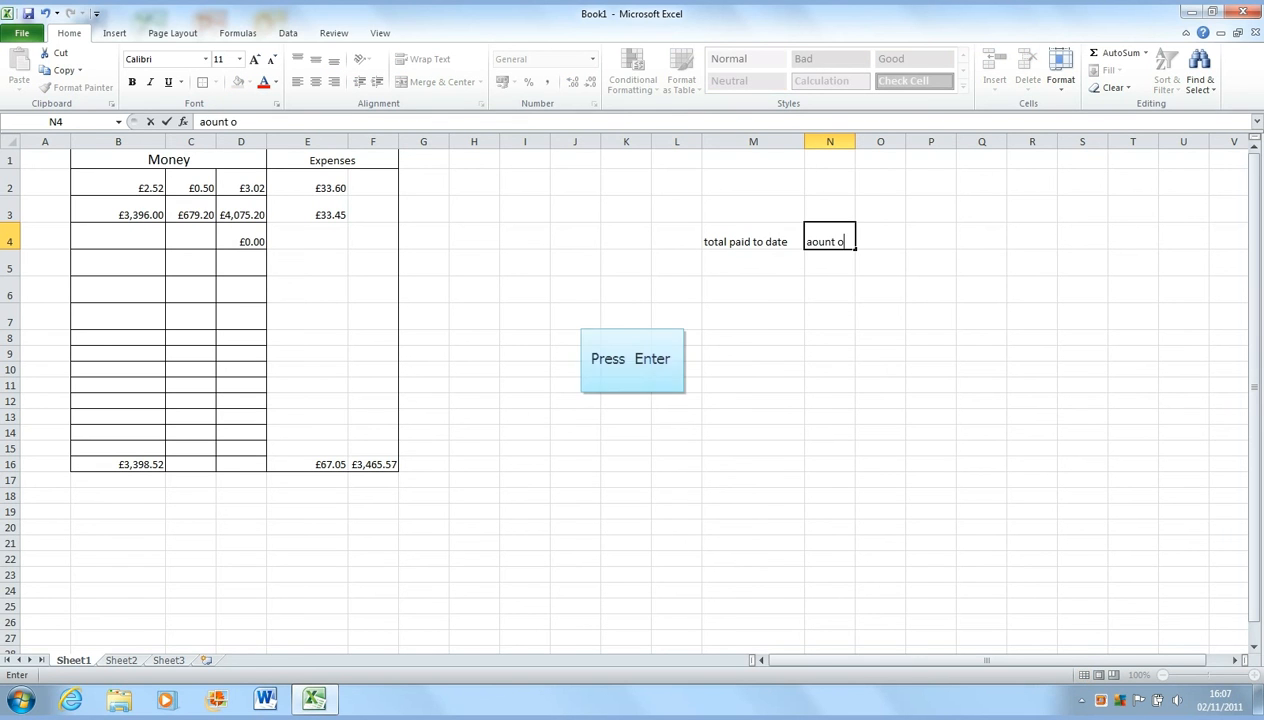
type("wed")
key("Return")
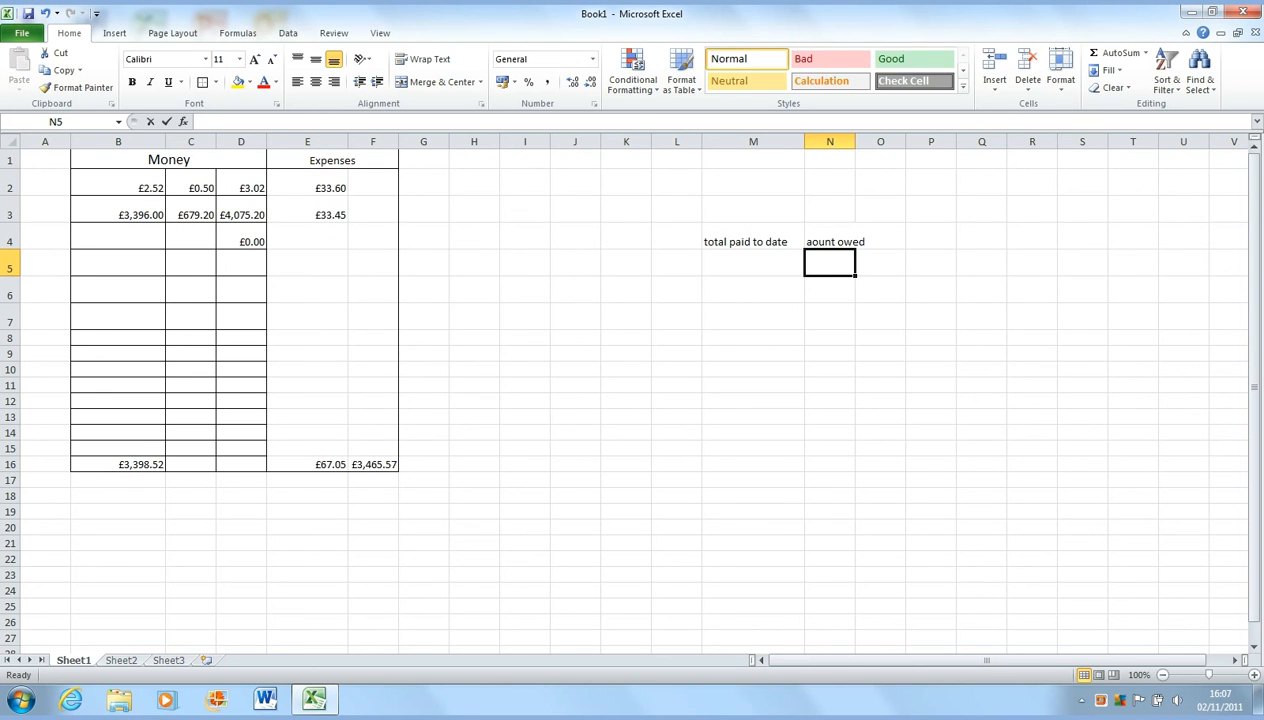
type("100")
Enter the payment amounts 25, 30 and 15 in cells I5, J5 and K5.
left_click(524, 262)
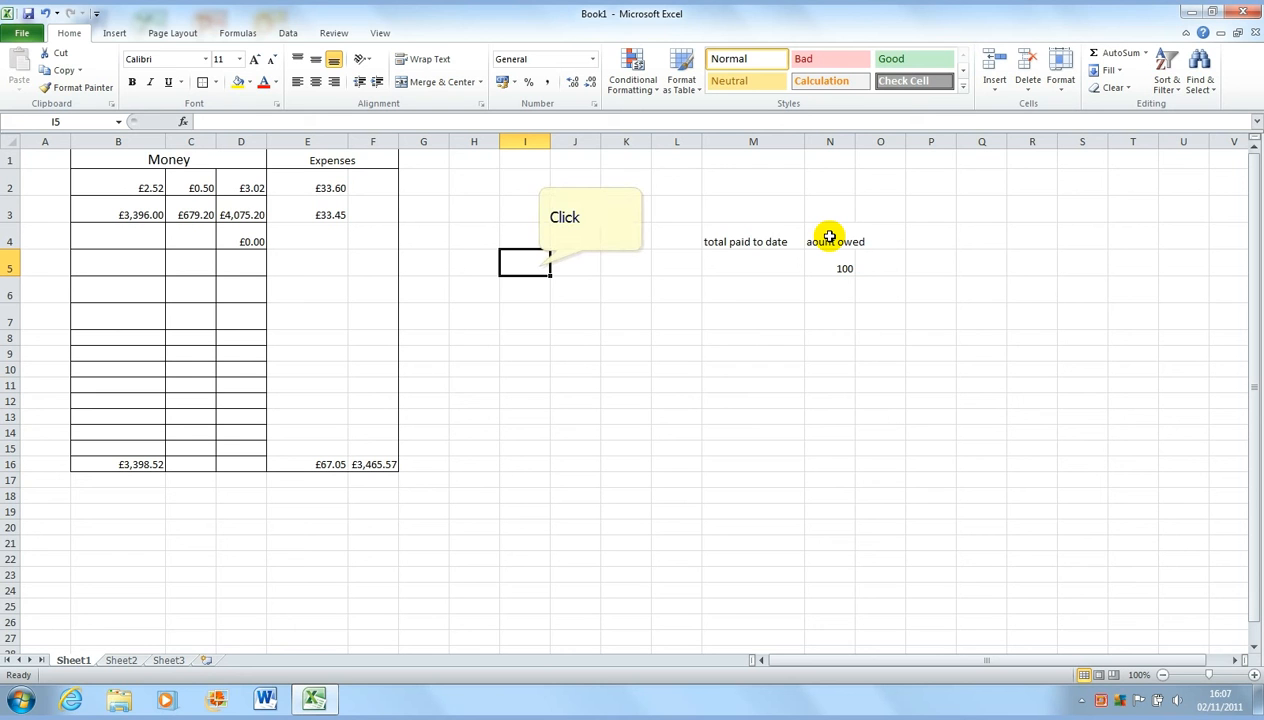
left_click(537, 265)
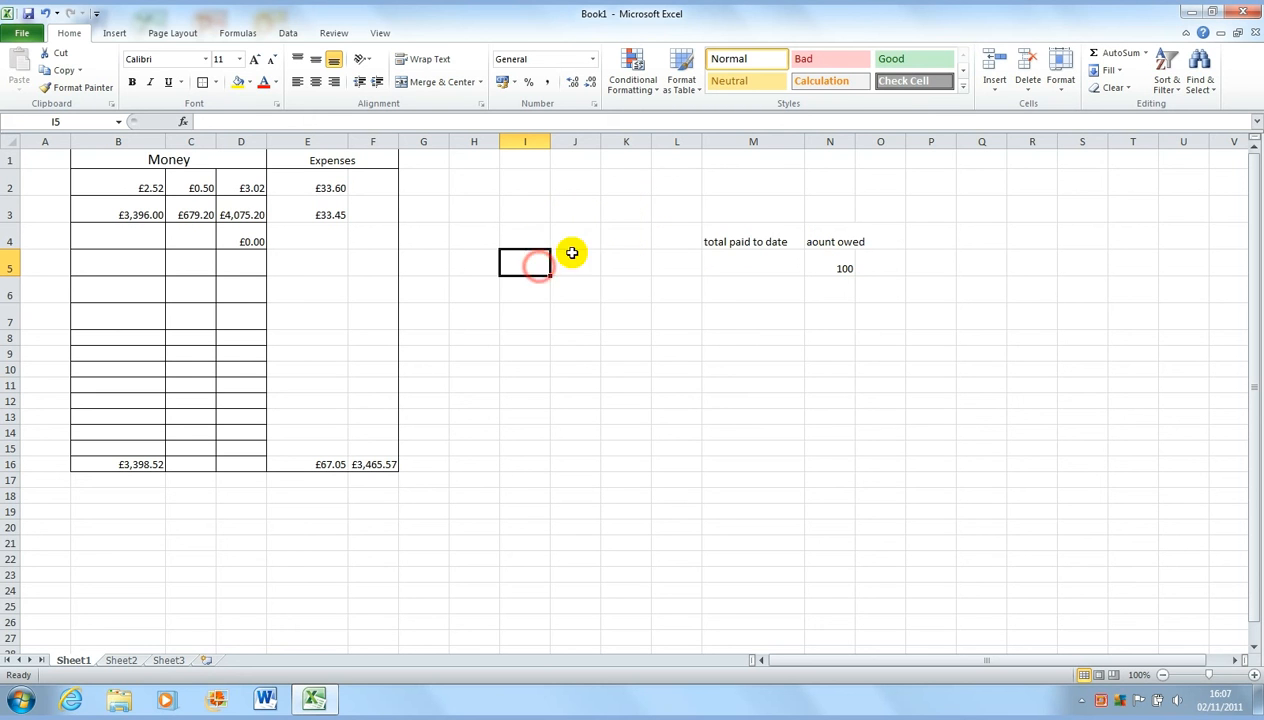
type("25")
key("Return")
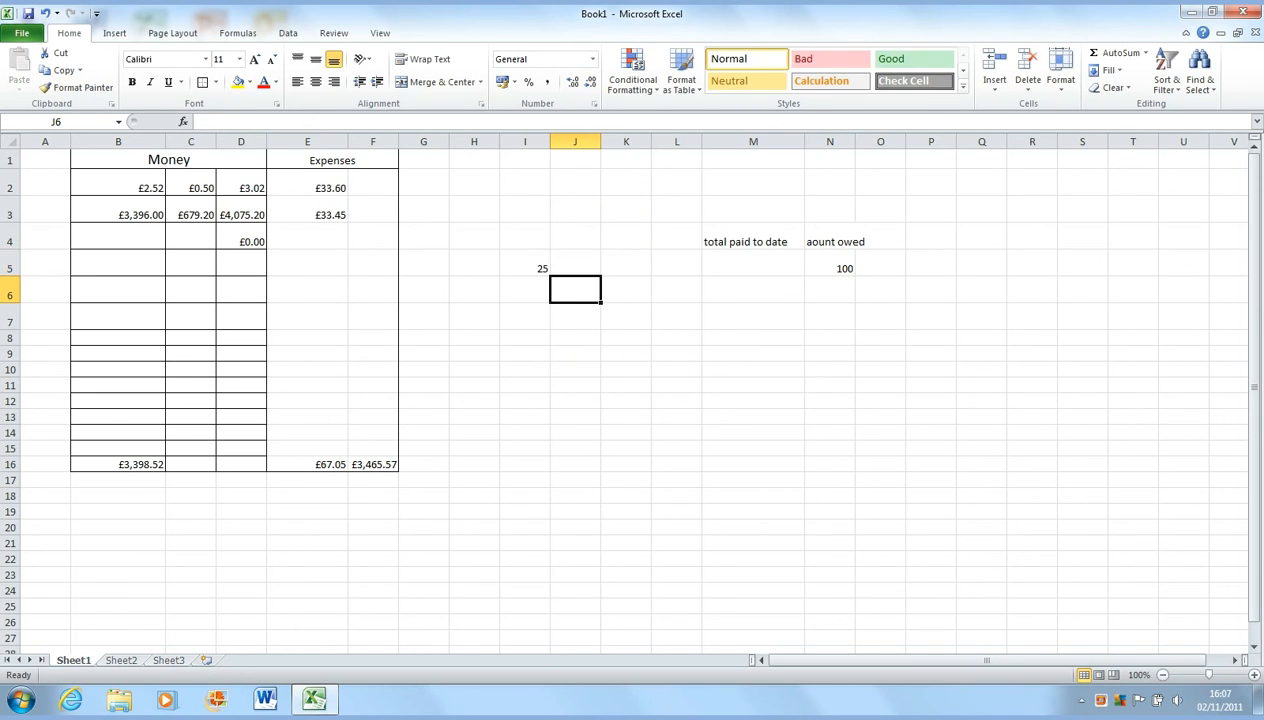
key("Up")
type("30")
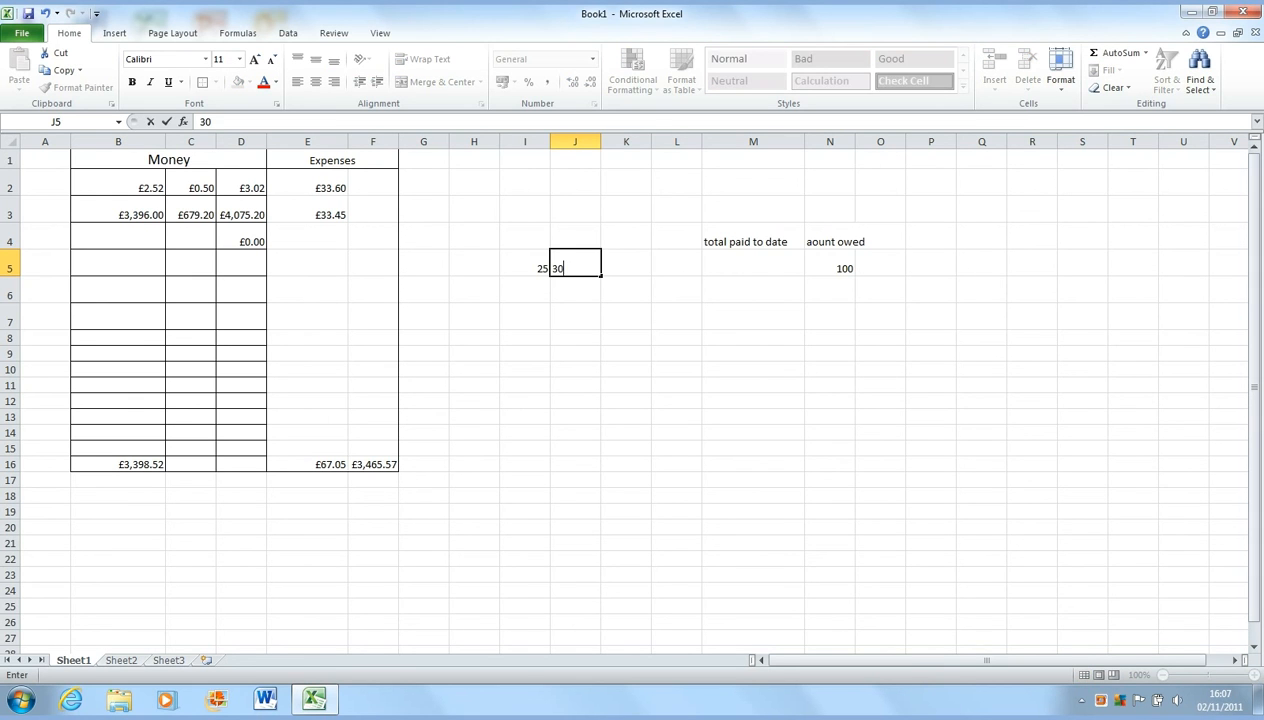
key("Tab")
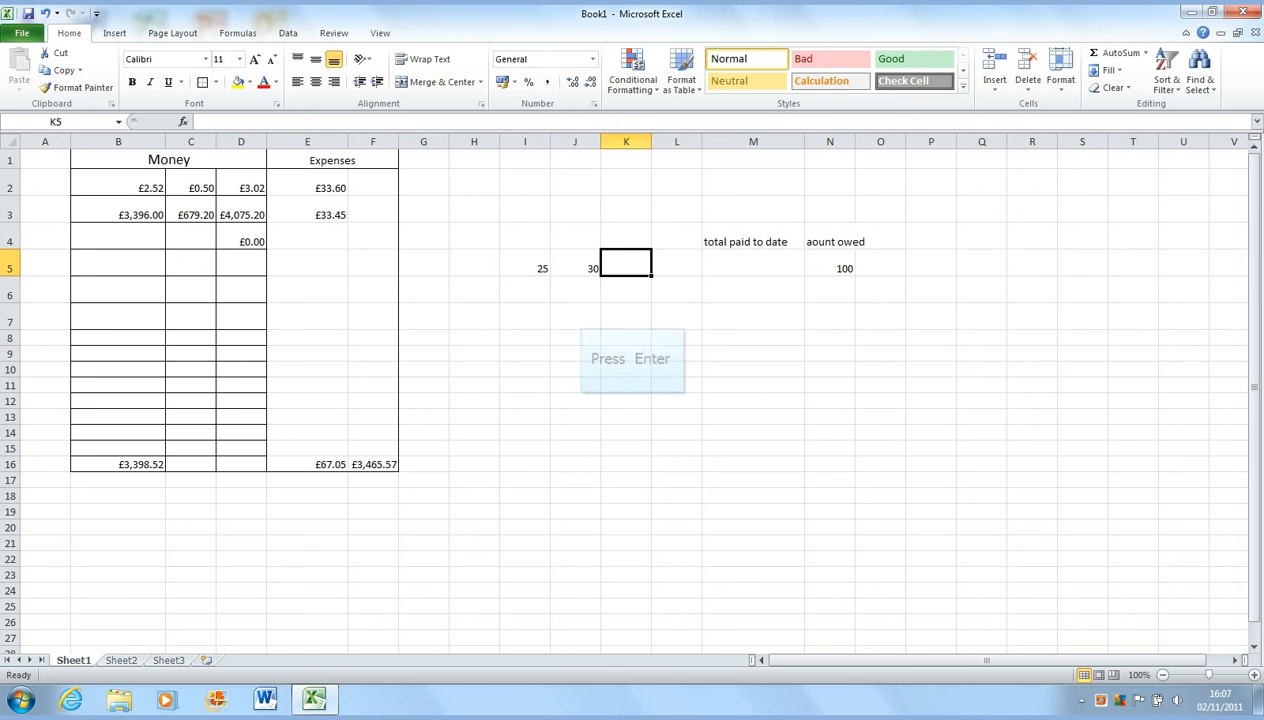
type("15")
key("Return")
key("Up")
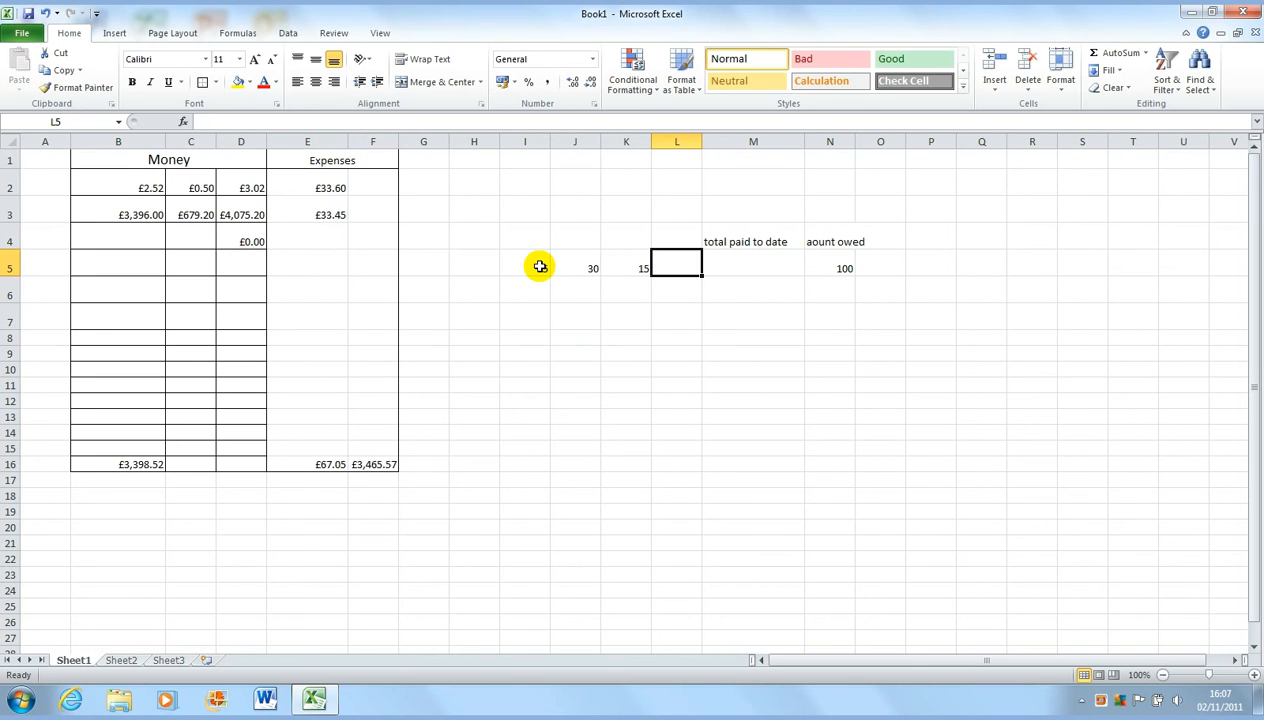
key("Right")
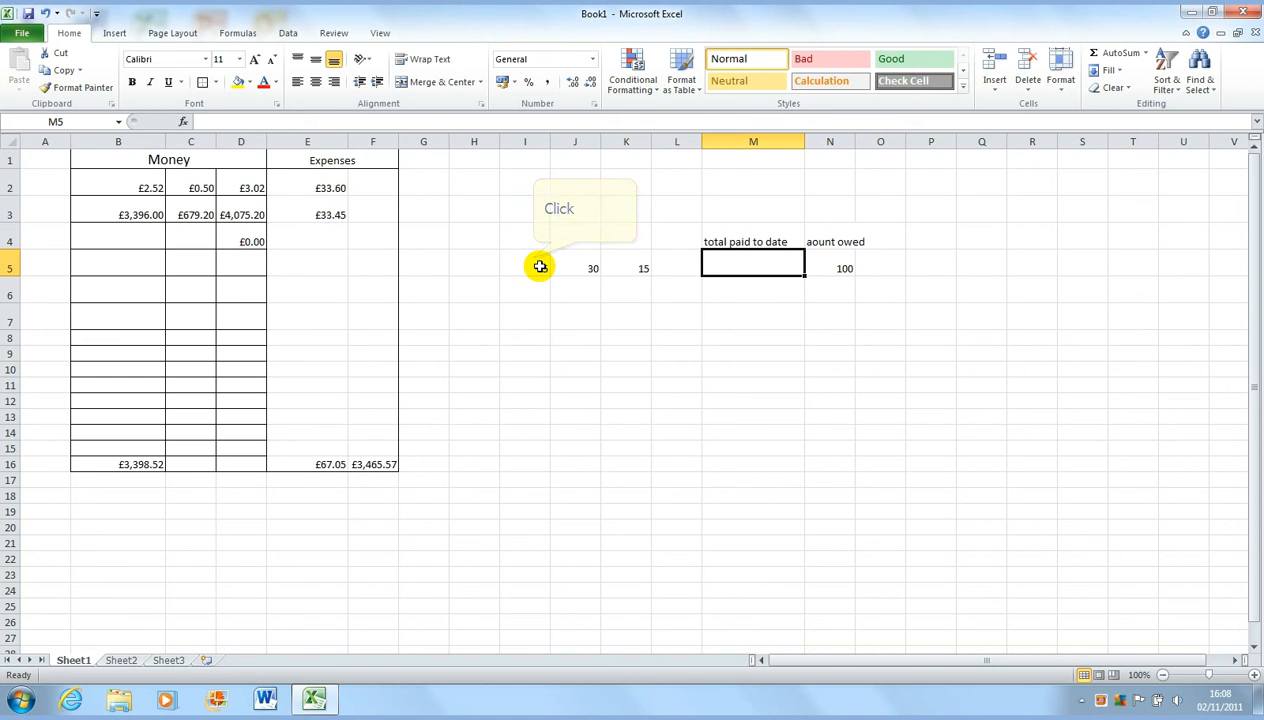
type("=")
left_click(533, 258)
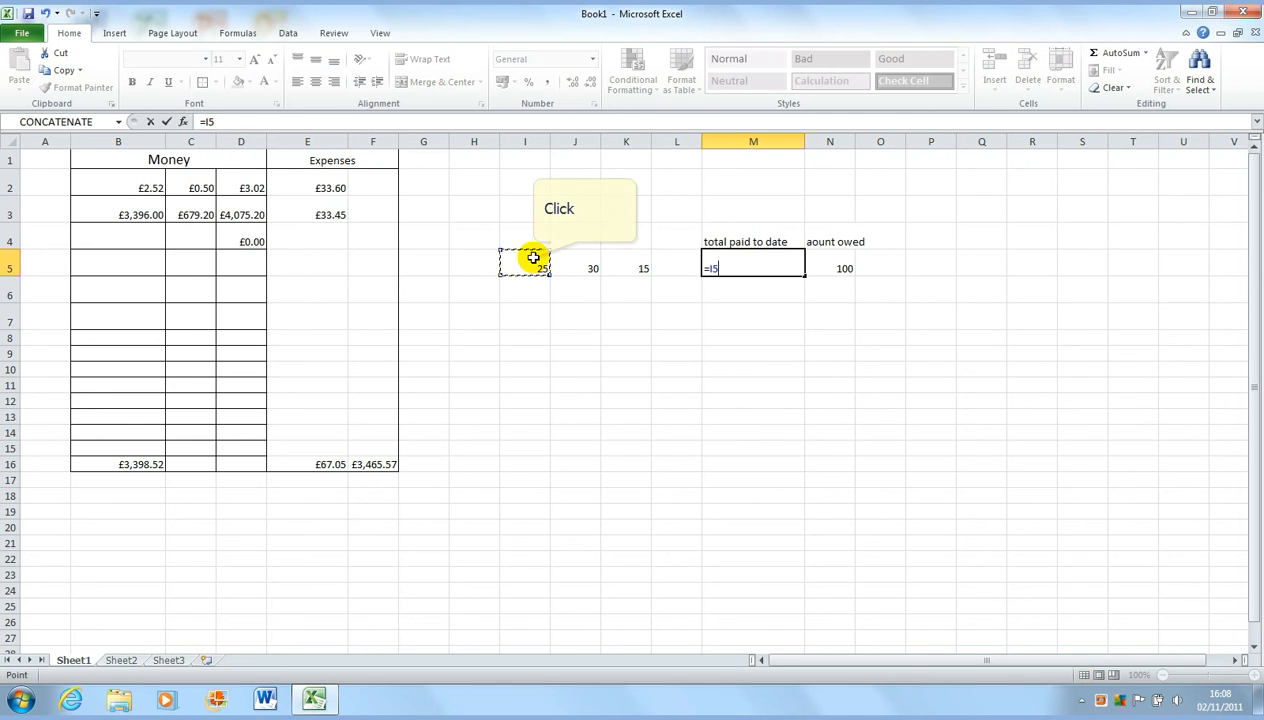
Total the payments in I5:L5 with an AutoSum formula in M5, under the "total paid to date" heading.
left_click(533, 258)
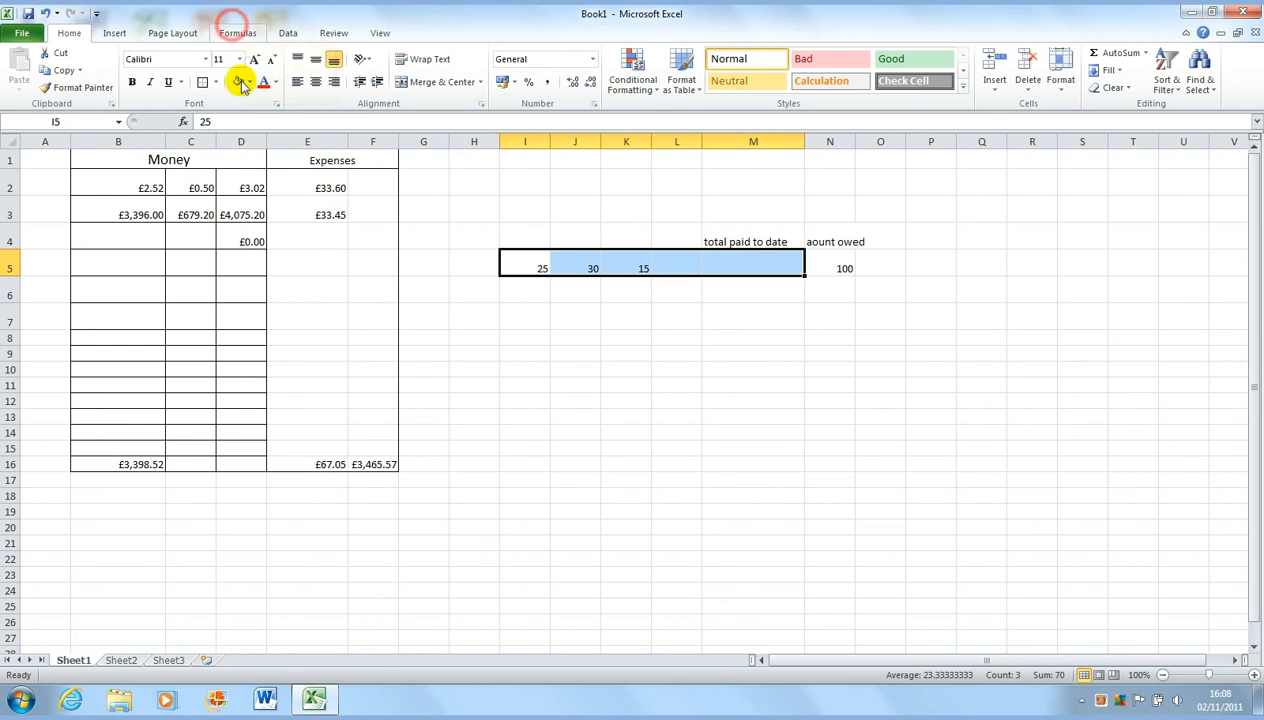
left_click(238, 33)
left_click(70, 66)
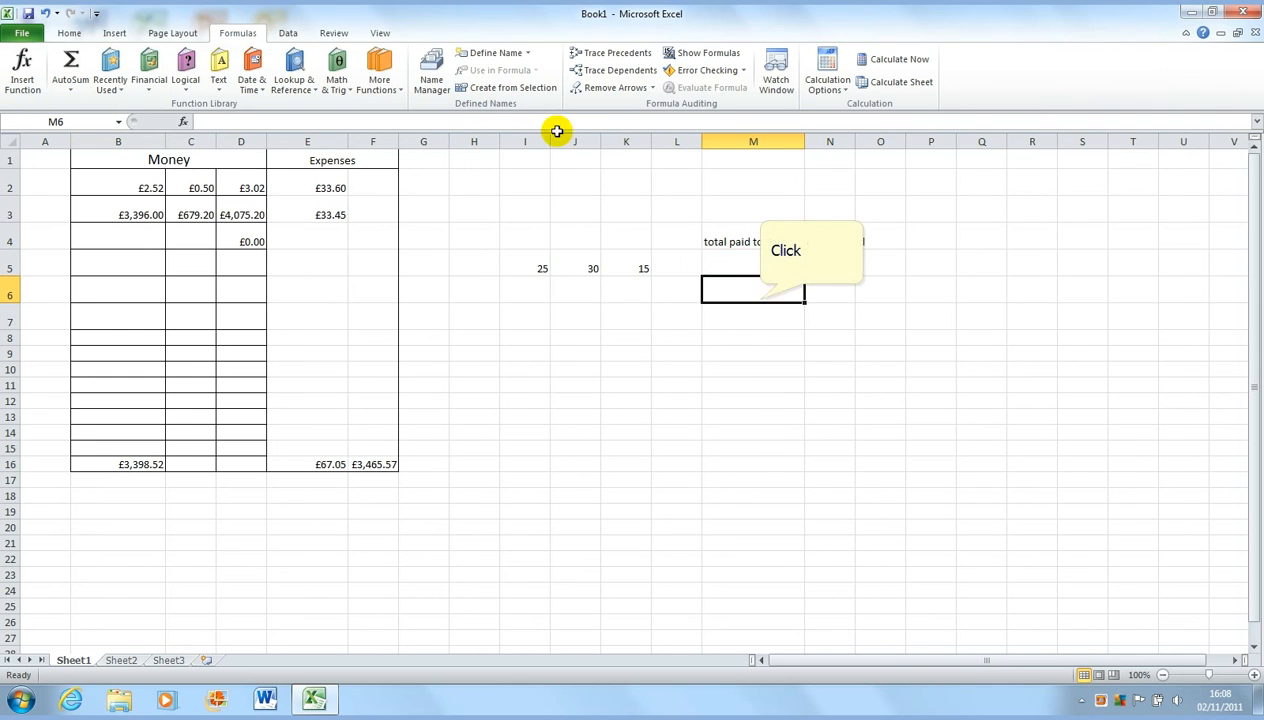
left_click(757, 270)
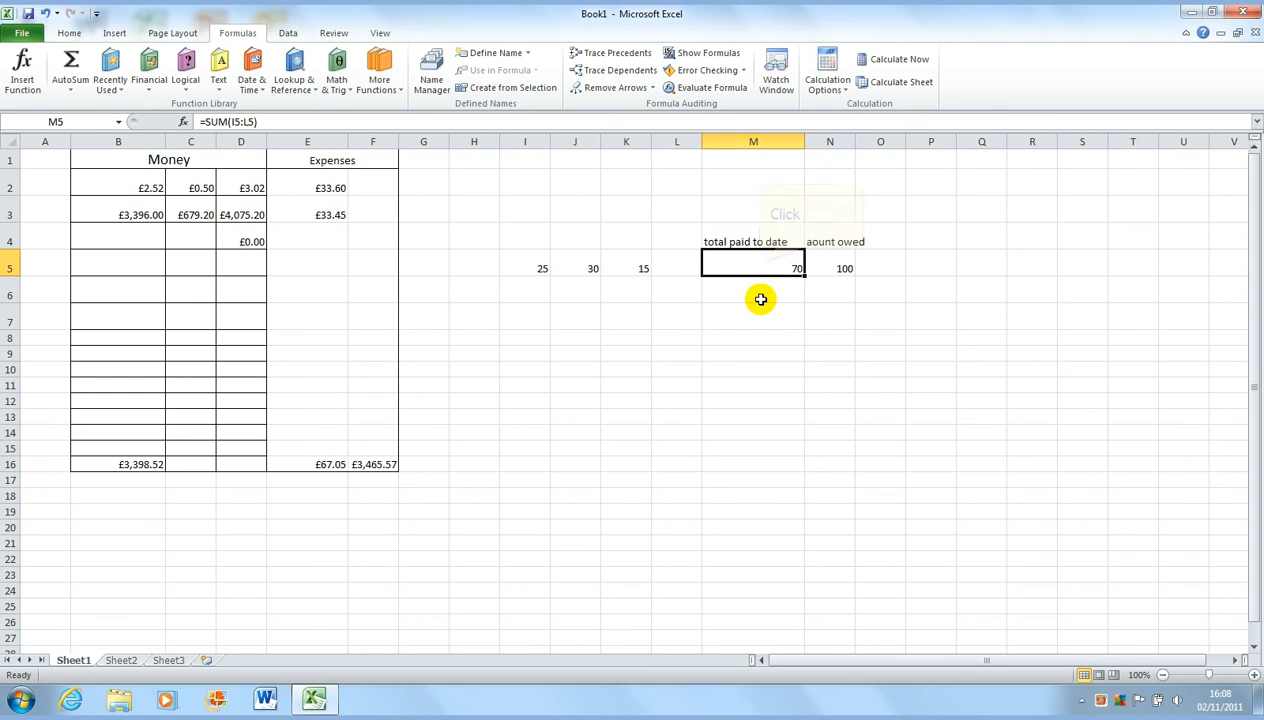
left_click(757, 264)
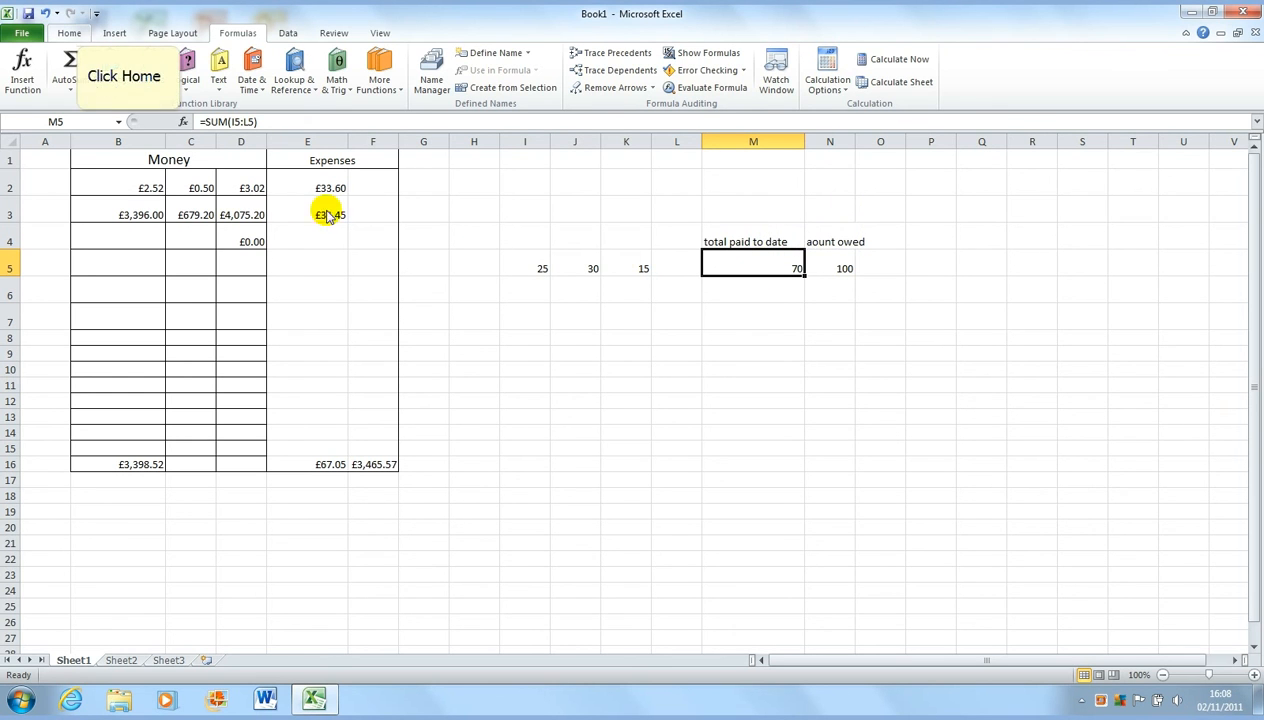
Set up a Less Than conditional formatting rule on M5 that compares it with the amount owed in N5.
left_click(74, 38)
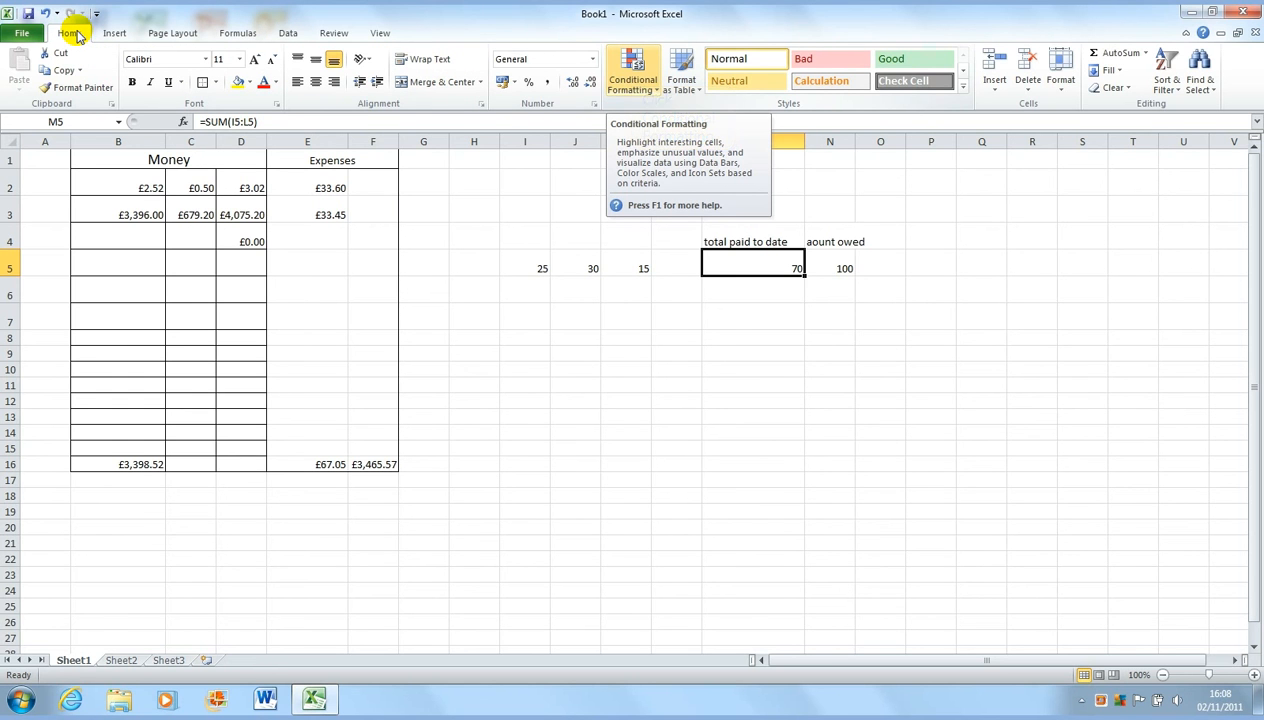
left_click(632, 77)
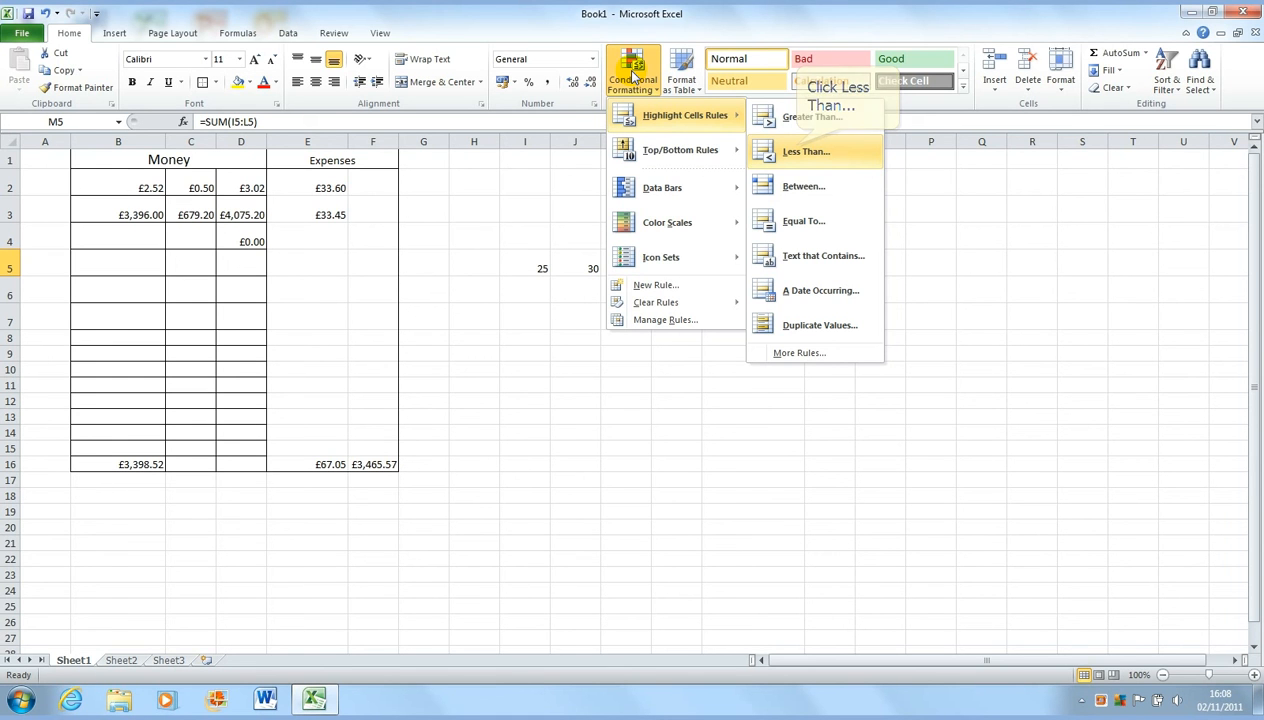
left_click(796, 148)
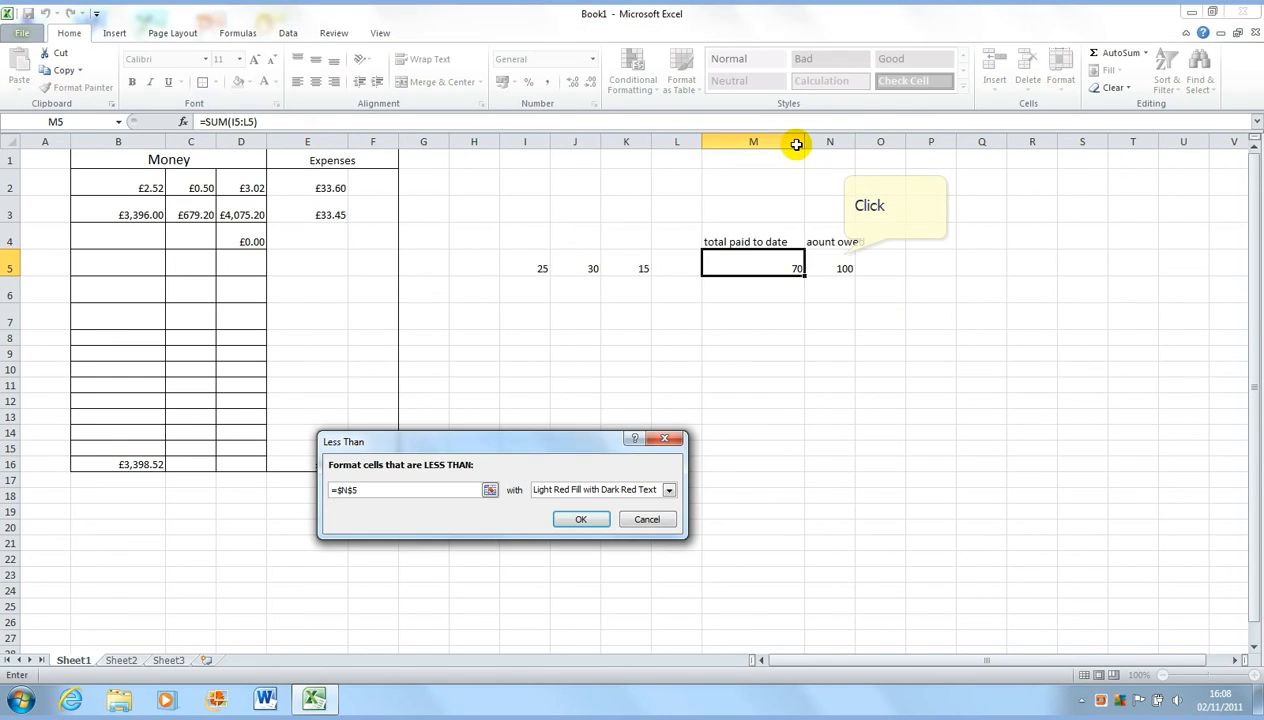
left_click(844, 256)
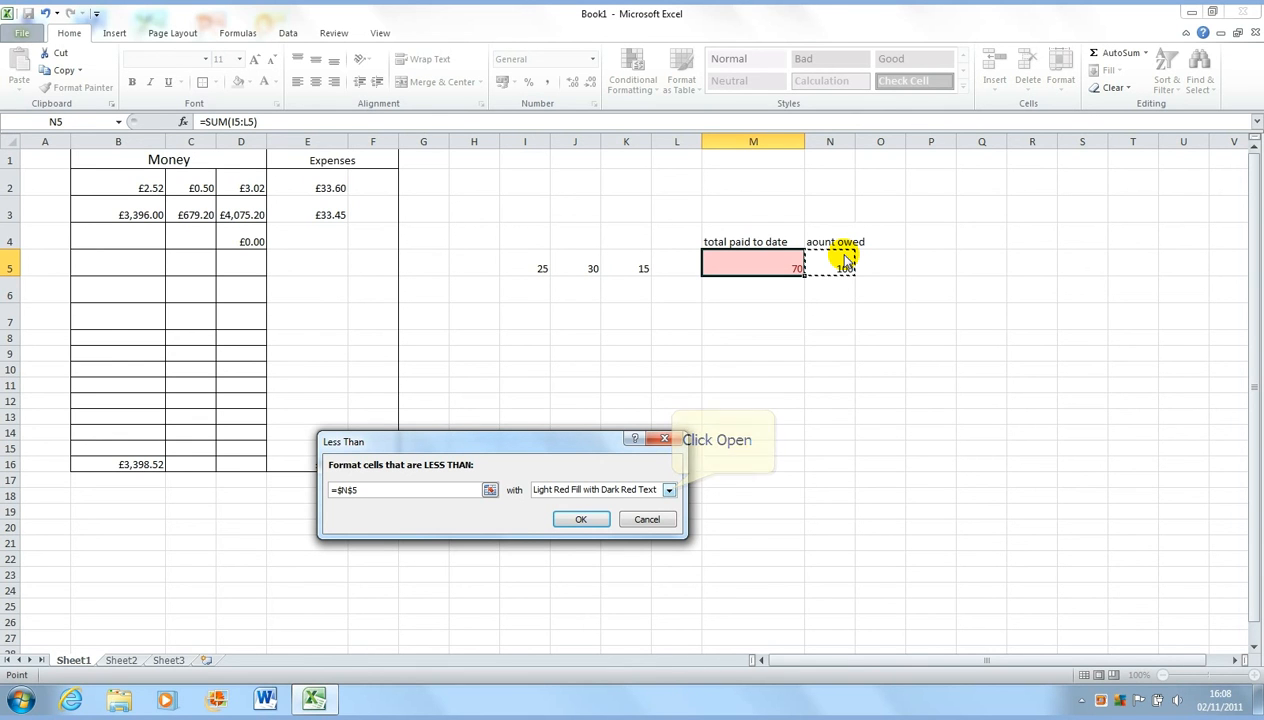
Try the Green Fill with Dark Green Text and Red Text formats, and apply the rule with Light Red Fill with Dark Red Text.
left_click(668, 489)
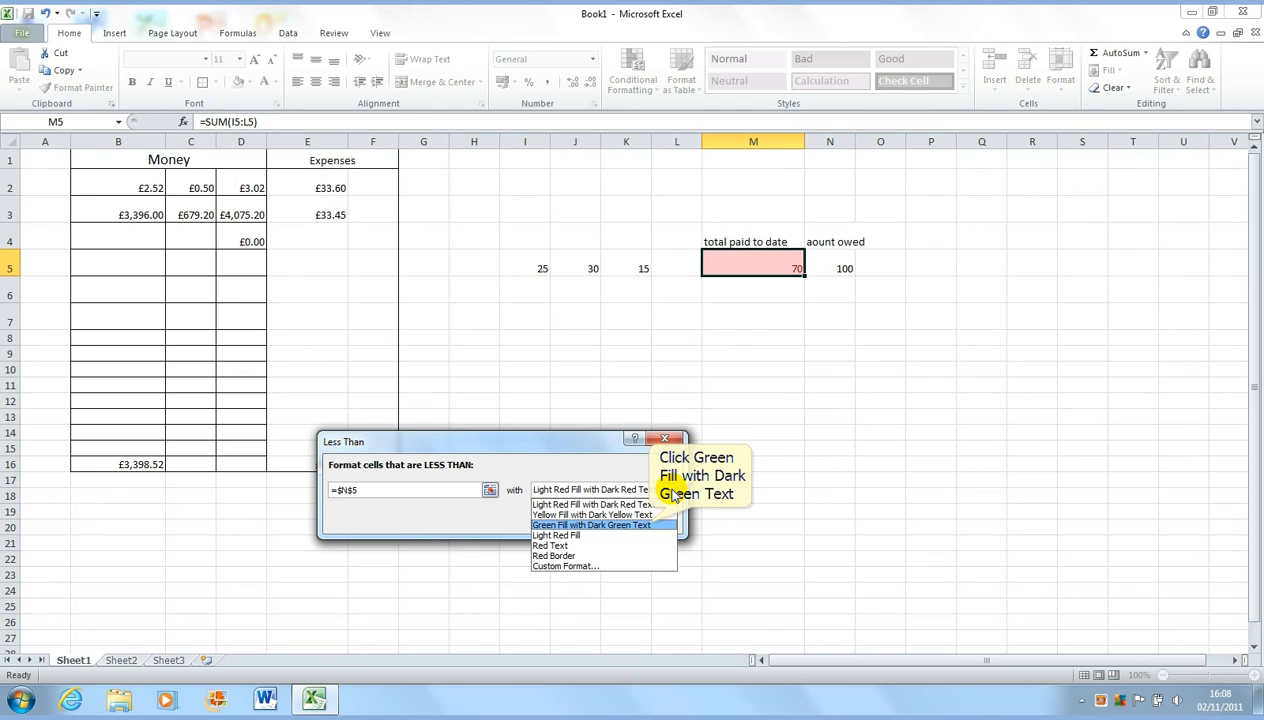
left_click(650, 526)
left_click(668, 489)
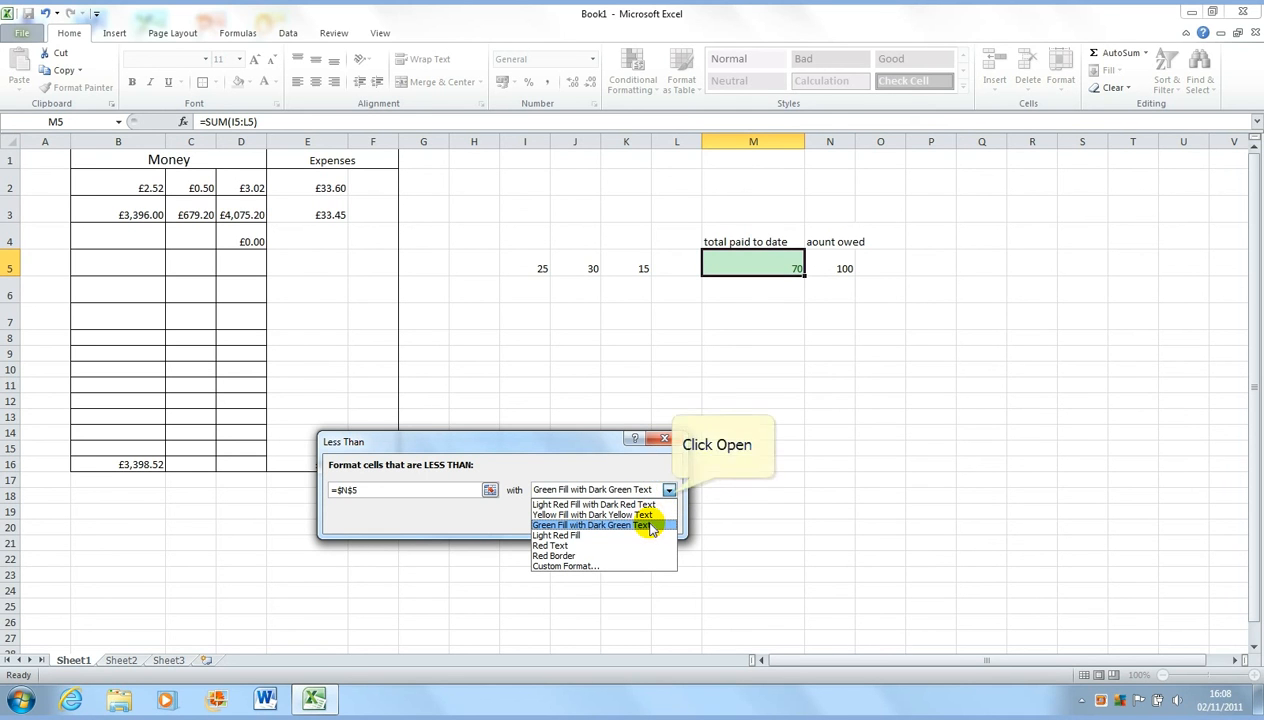
left_click(616, 541)
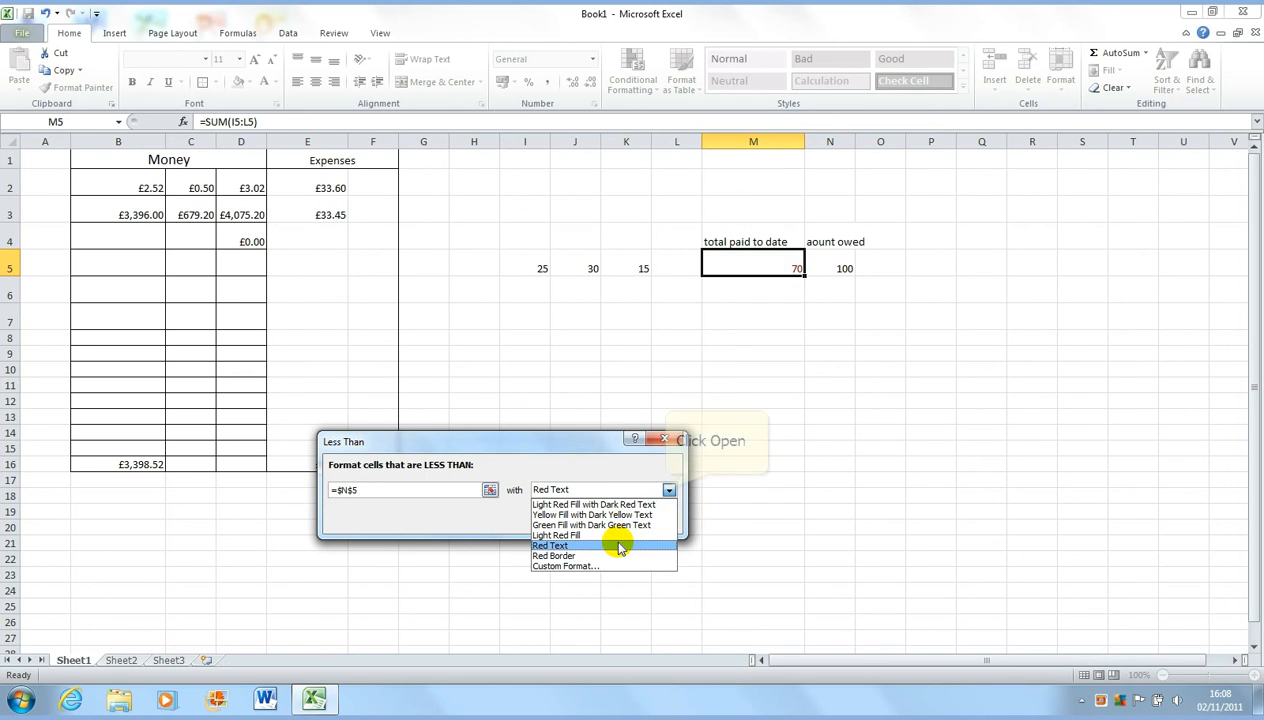
left_click(668, 489)
left_click(648, 503)
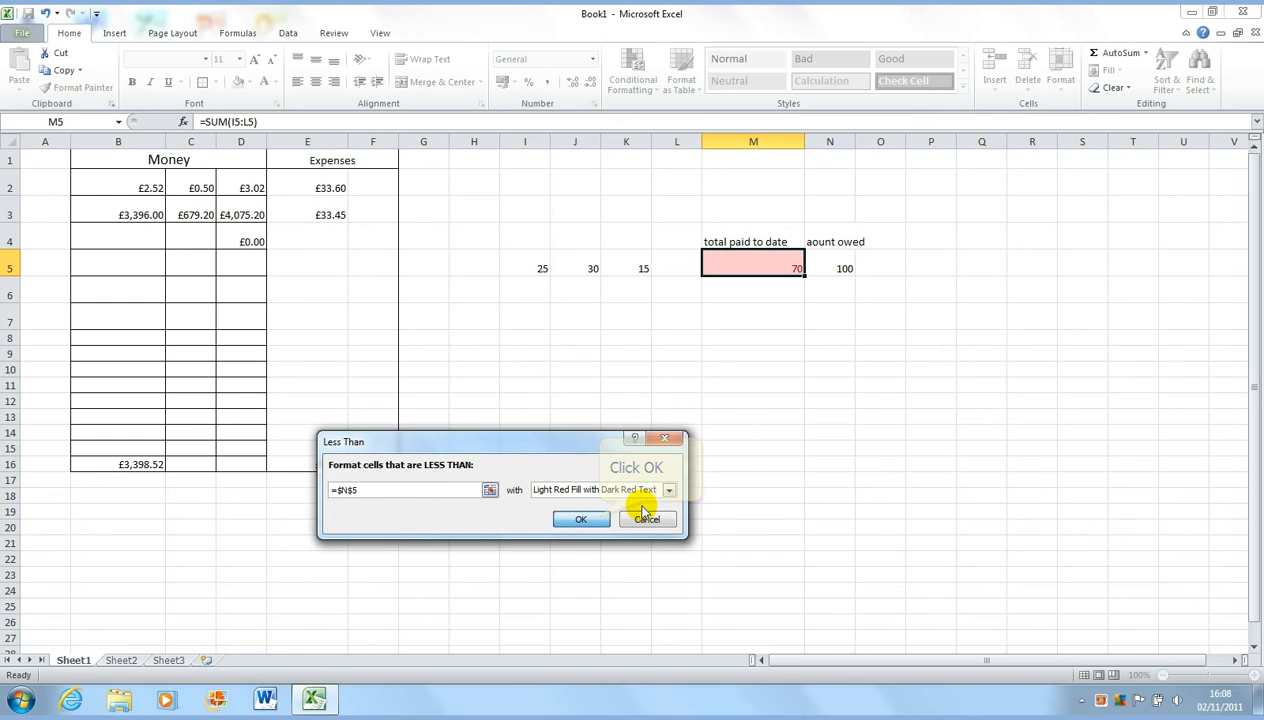
left_click(595, 518)
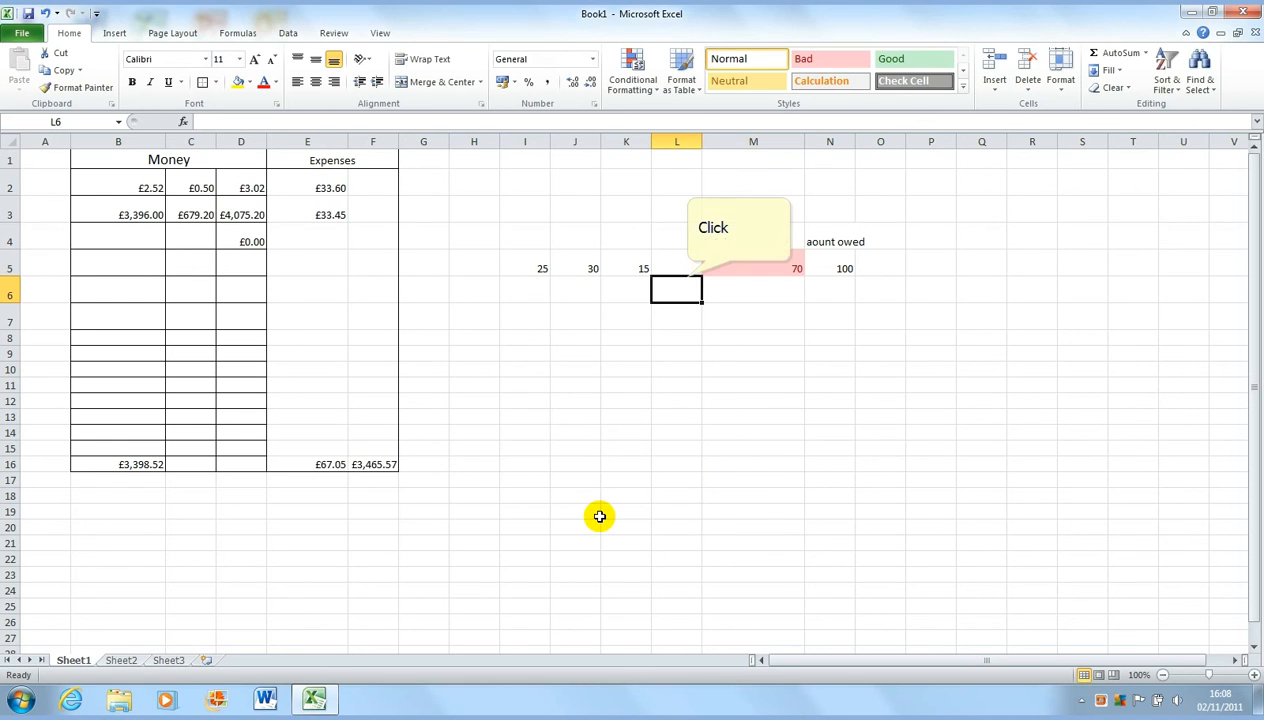
Enter a fourth payment of 30 in cell L5 and replace it with 25.
left_click(682, 267)
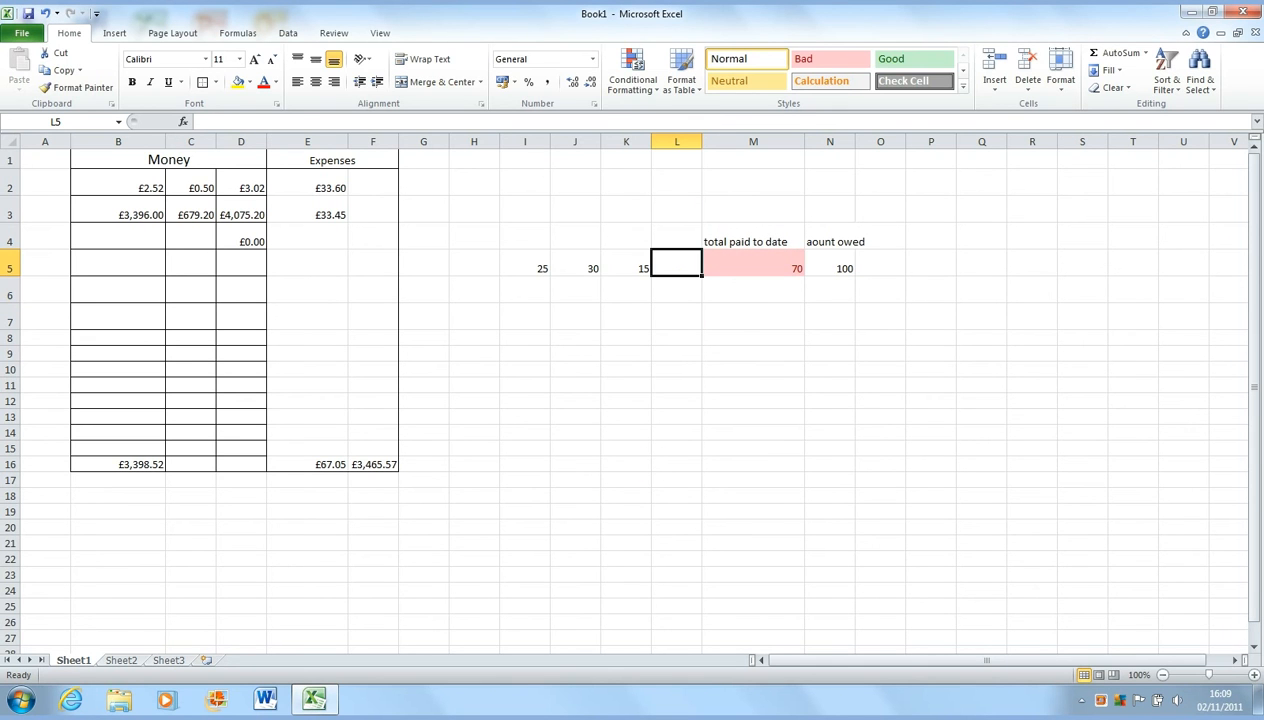
type("30")
key("Return")
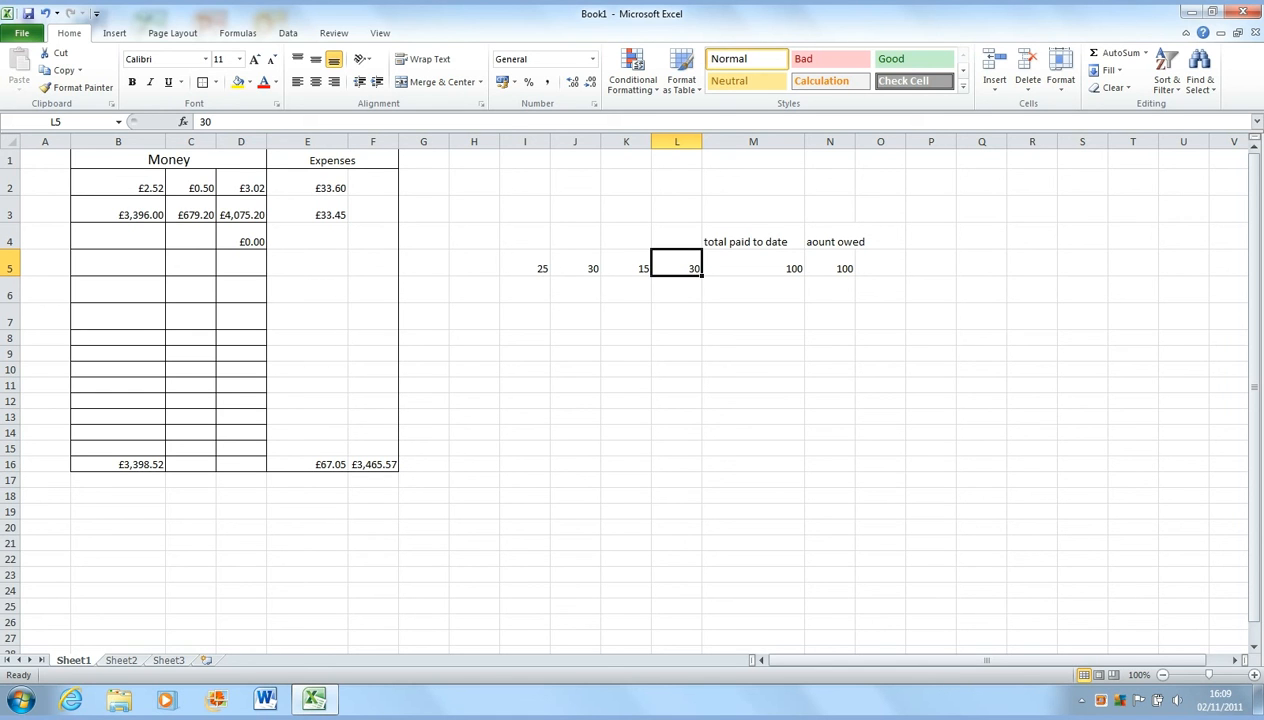
type("25")
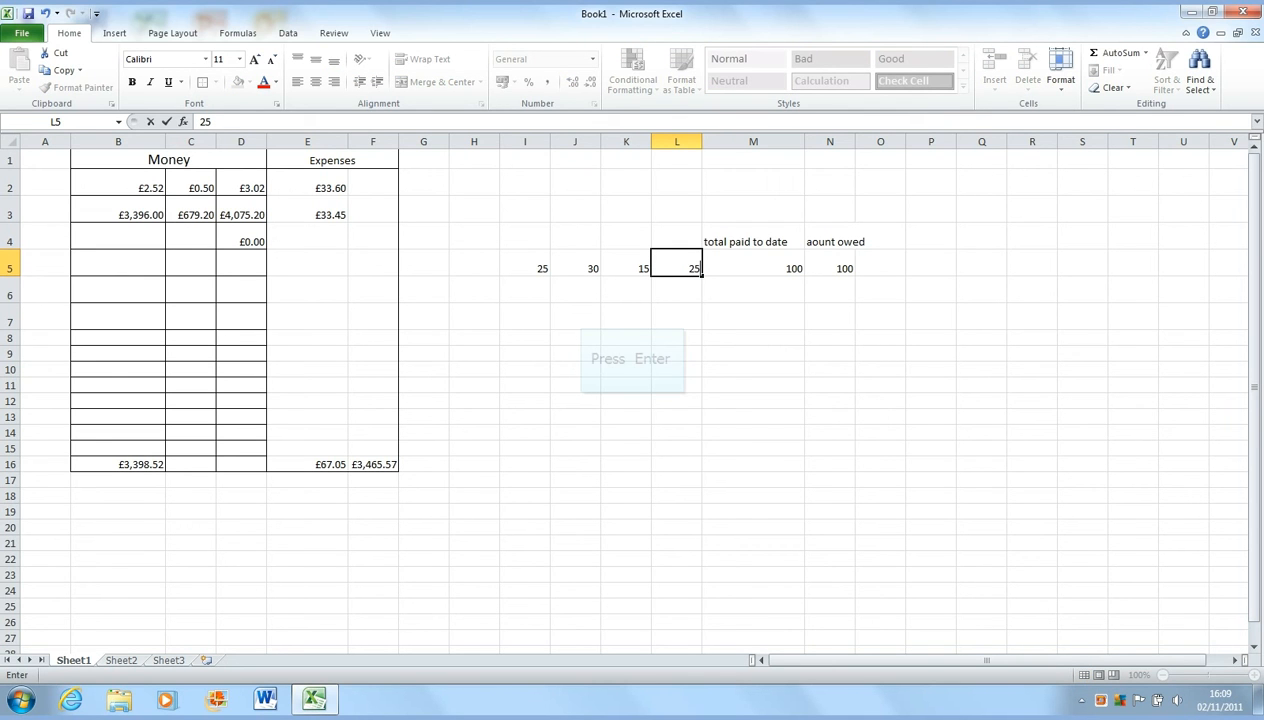
key("Return")
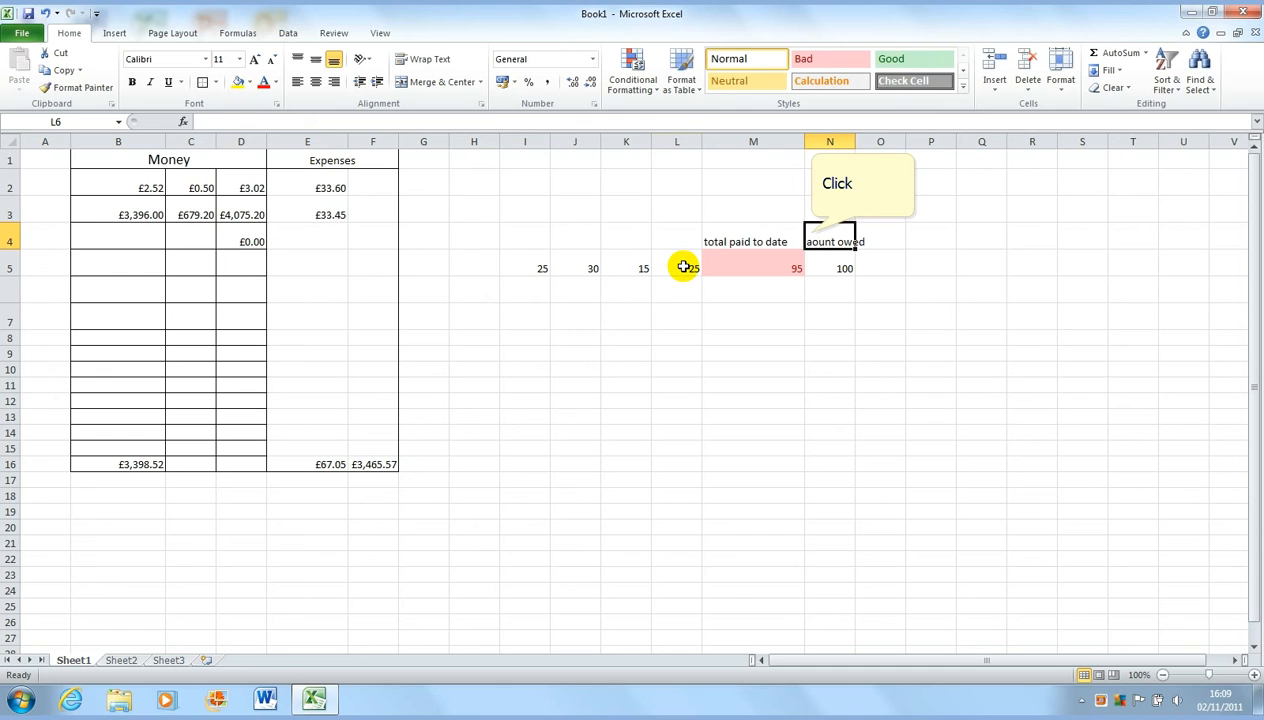
Correct the heading in cell N4 to "amount owed" and autofit the width of column N.
left_click(814, 232)
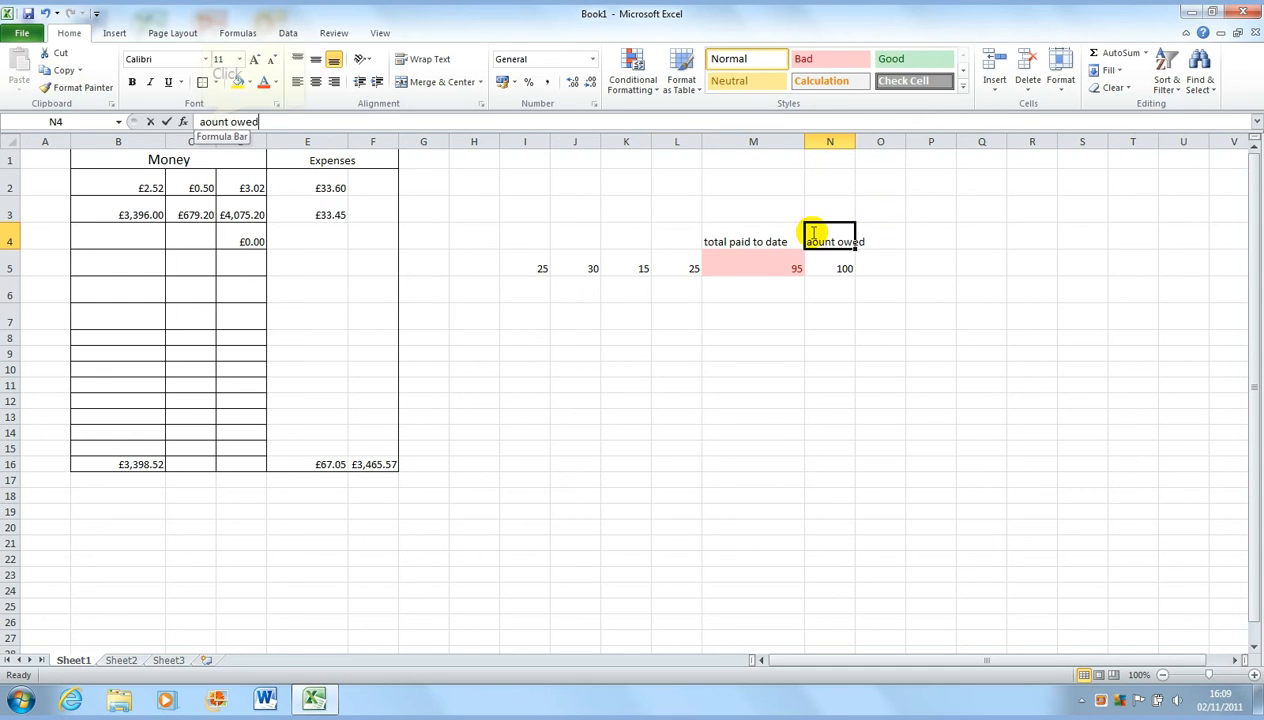
left_click(204, 121)
type("m")
key("Return")
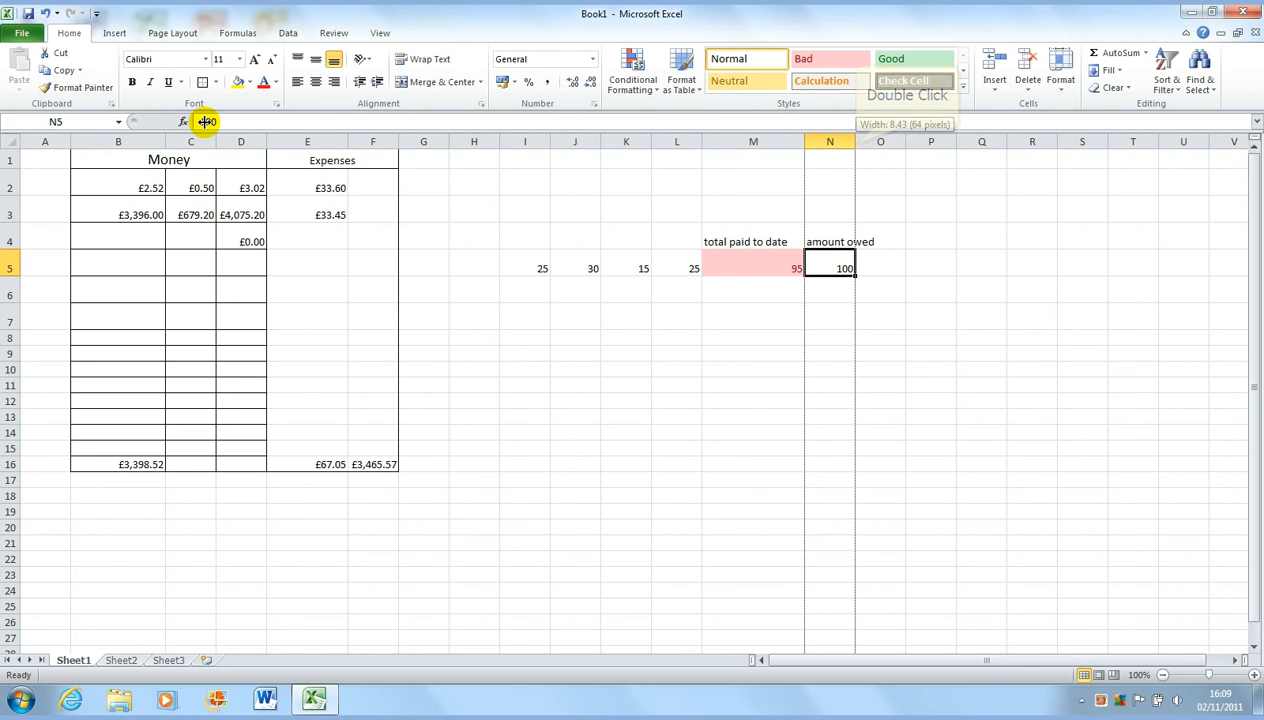
double_click(855, 141)
left_click(721, 300)
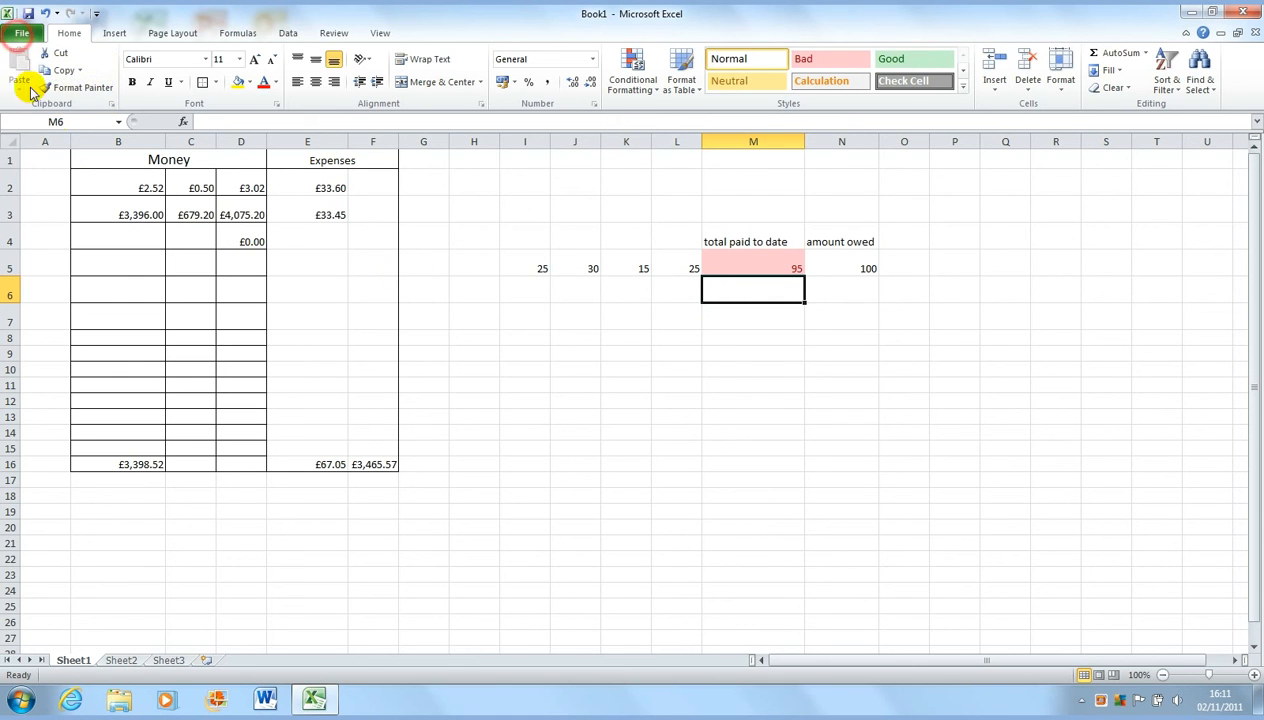
left_click(20, 36)
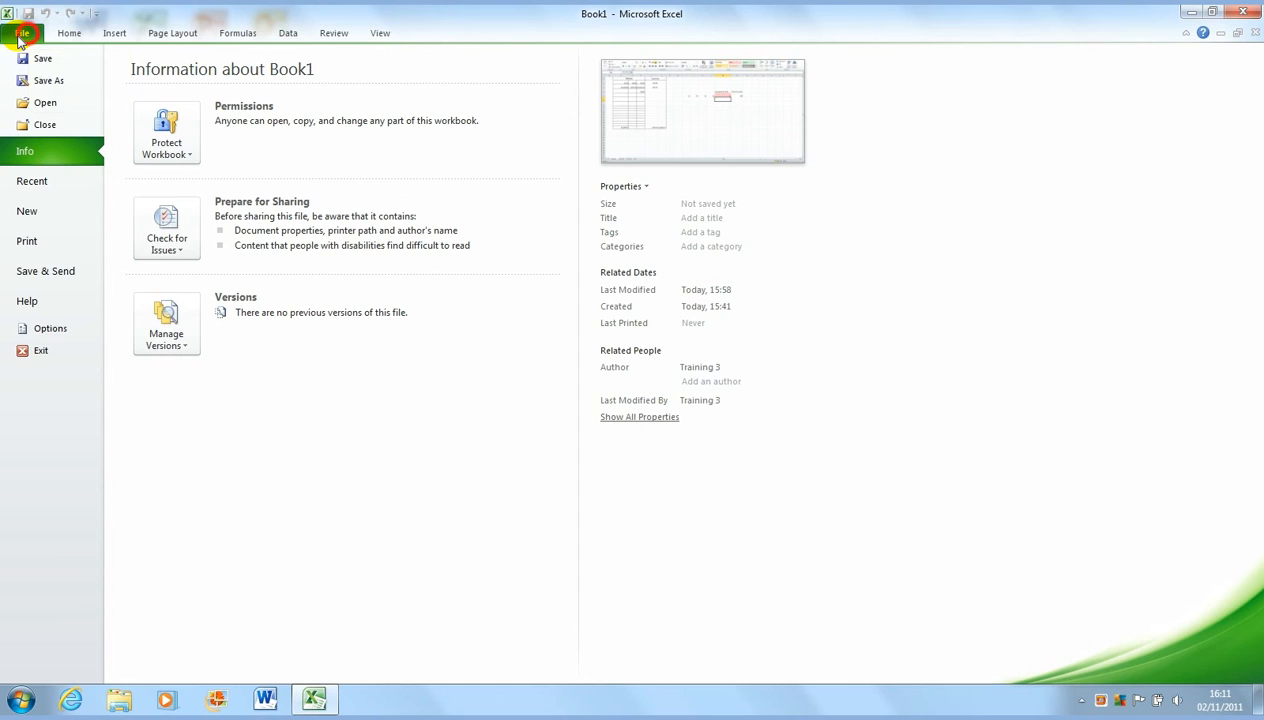
left_click(25, 34)
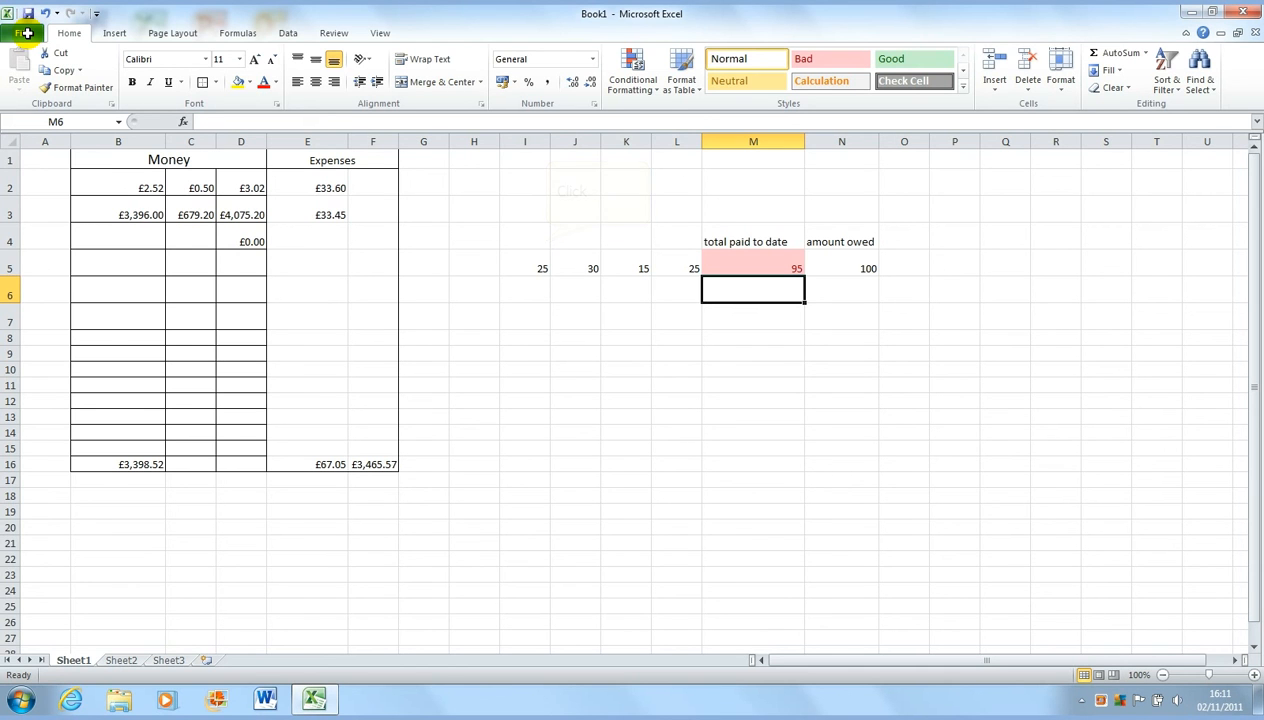
Format the heading range I4:N4 as a table with the red gridded light style, without marking it as having headers.
left_click_drag(547, 241, 841, 241)
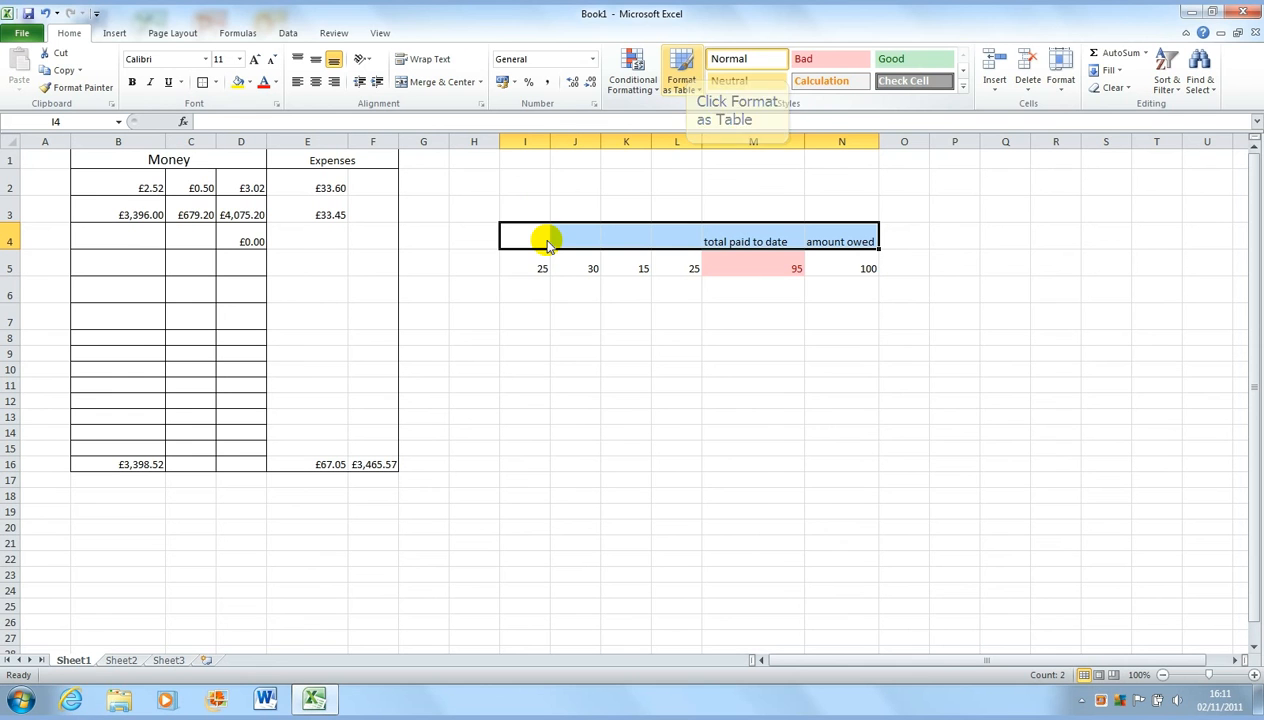
left_click(685, 68)
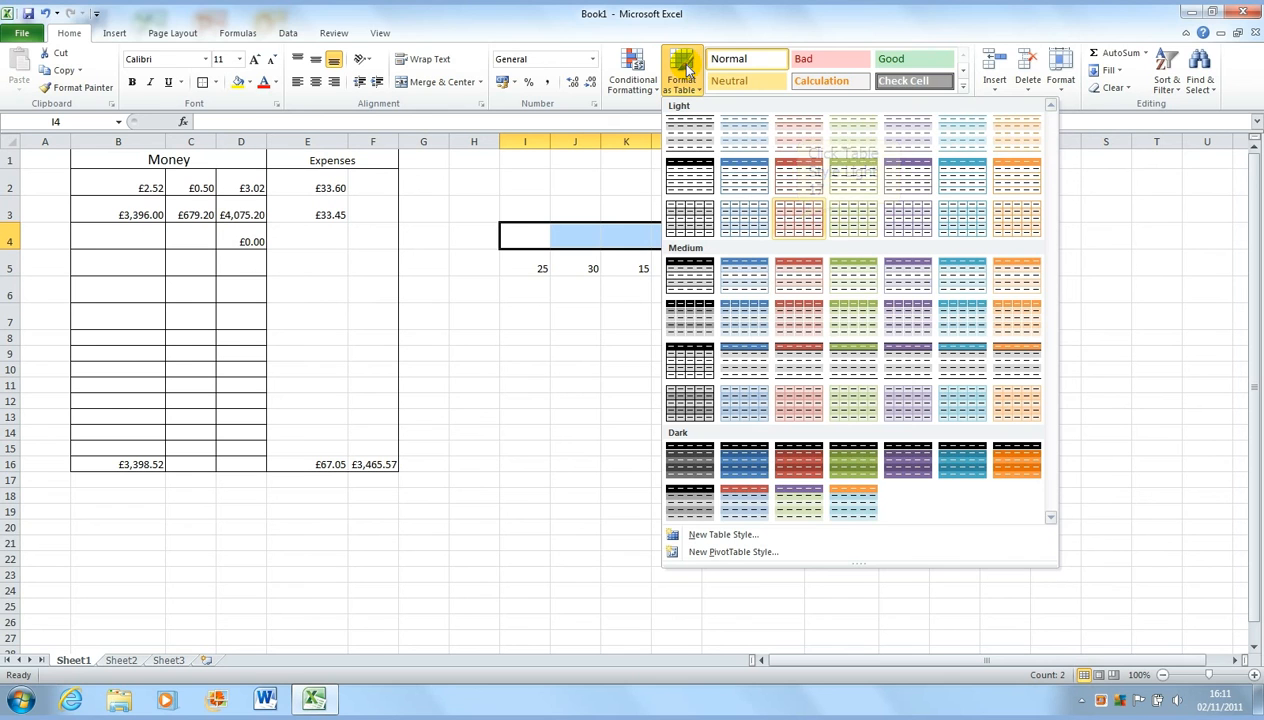
left_click(798, 224)
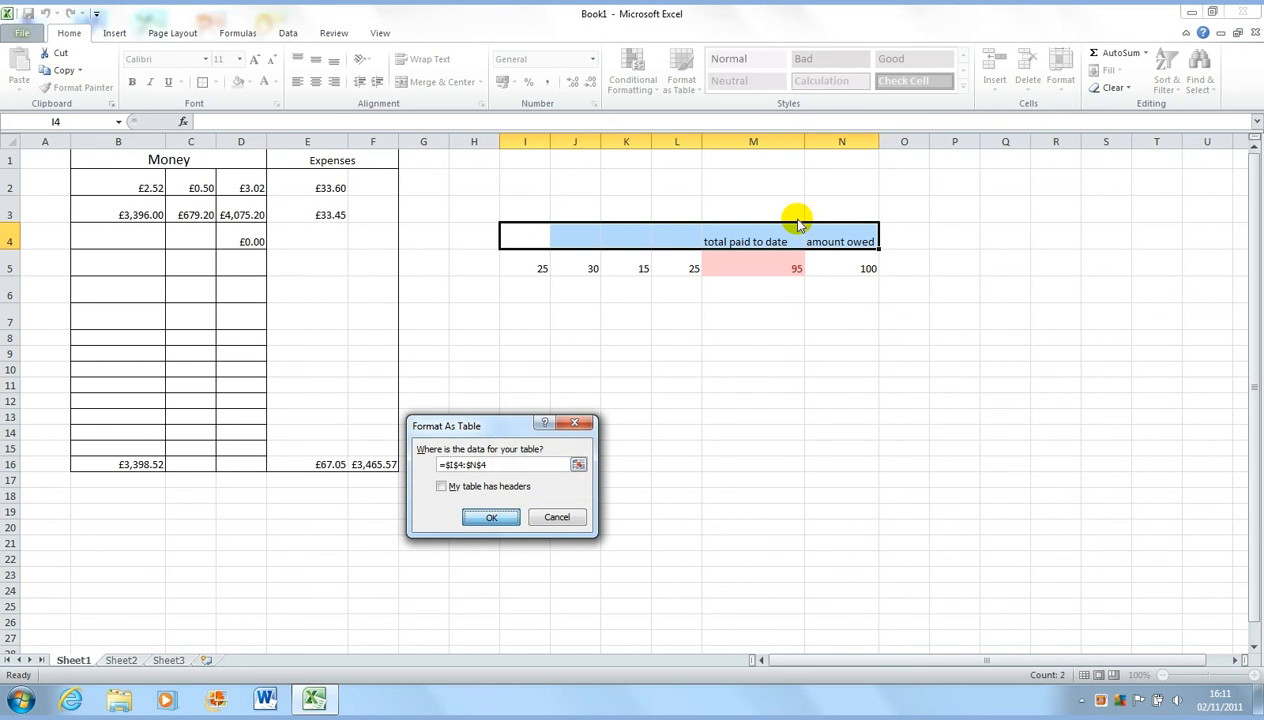
left_click(491, 517)
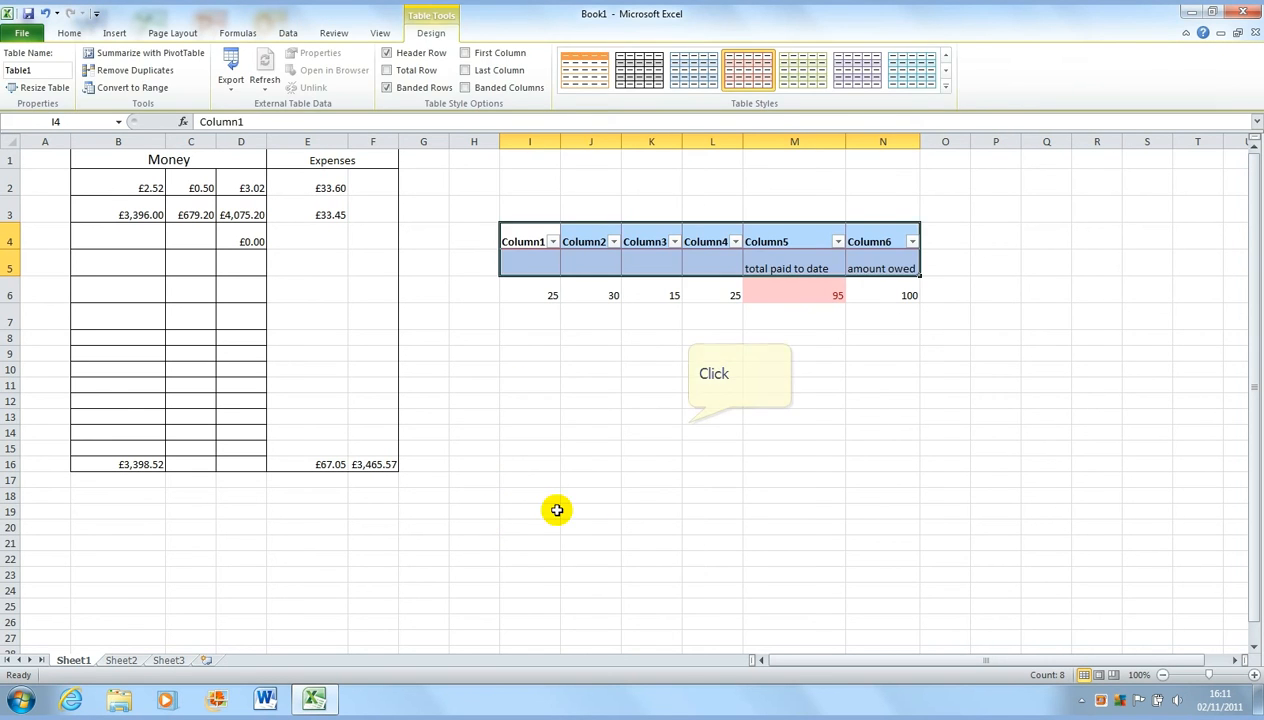
left_click(688, 421)
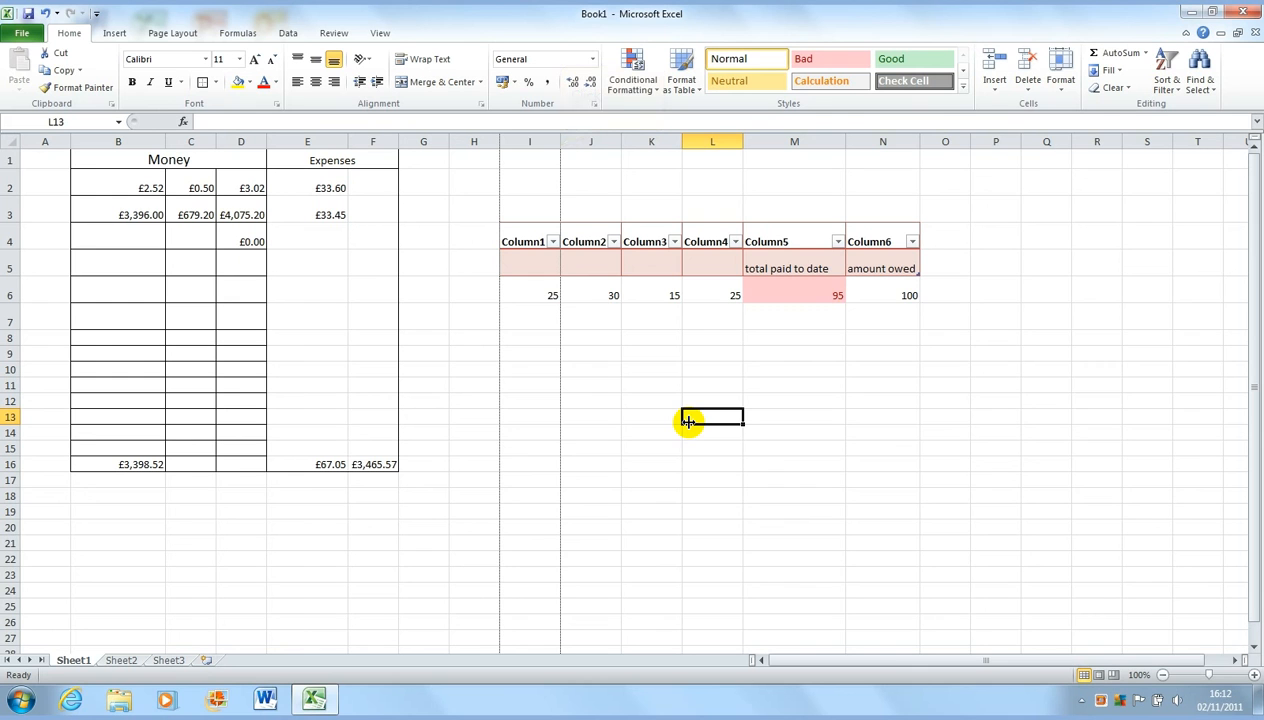
Autofit the width of column I and view the filter options of the Column1 header without applying any.
double_click(560, 145)
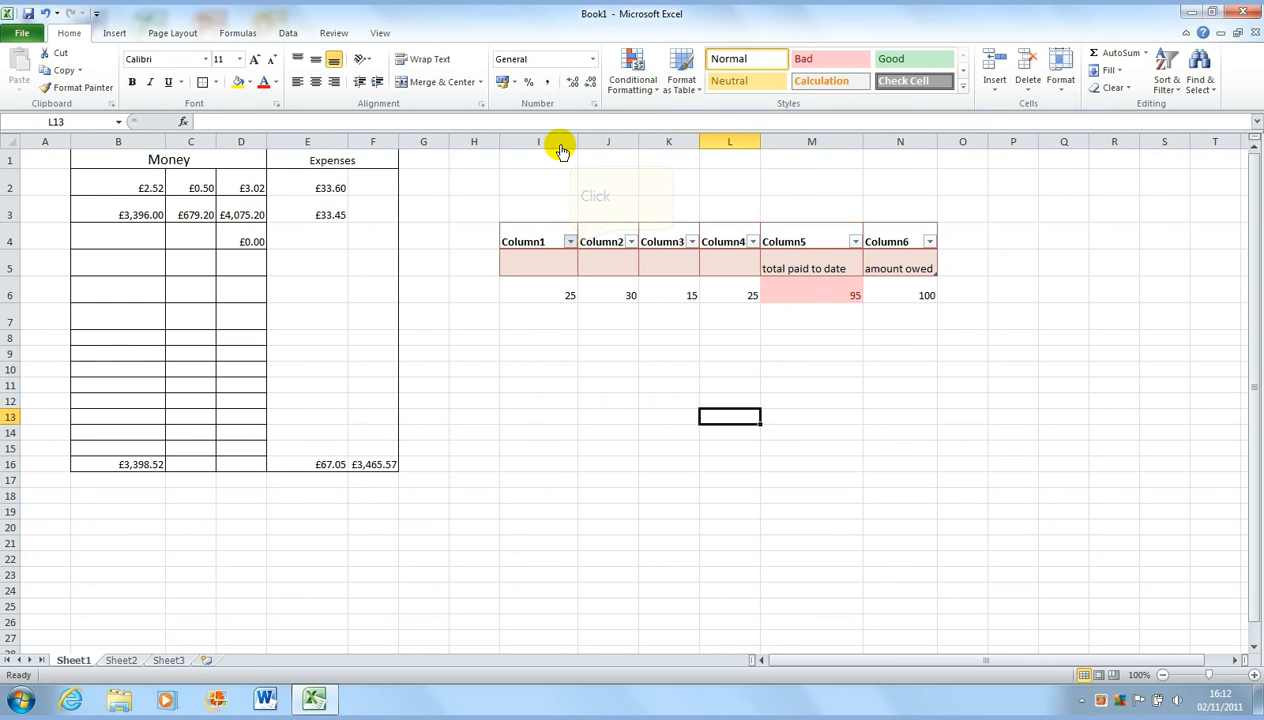
left_click(569, 242)
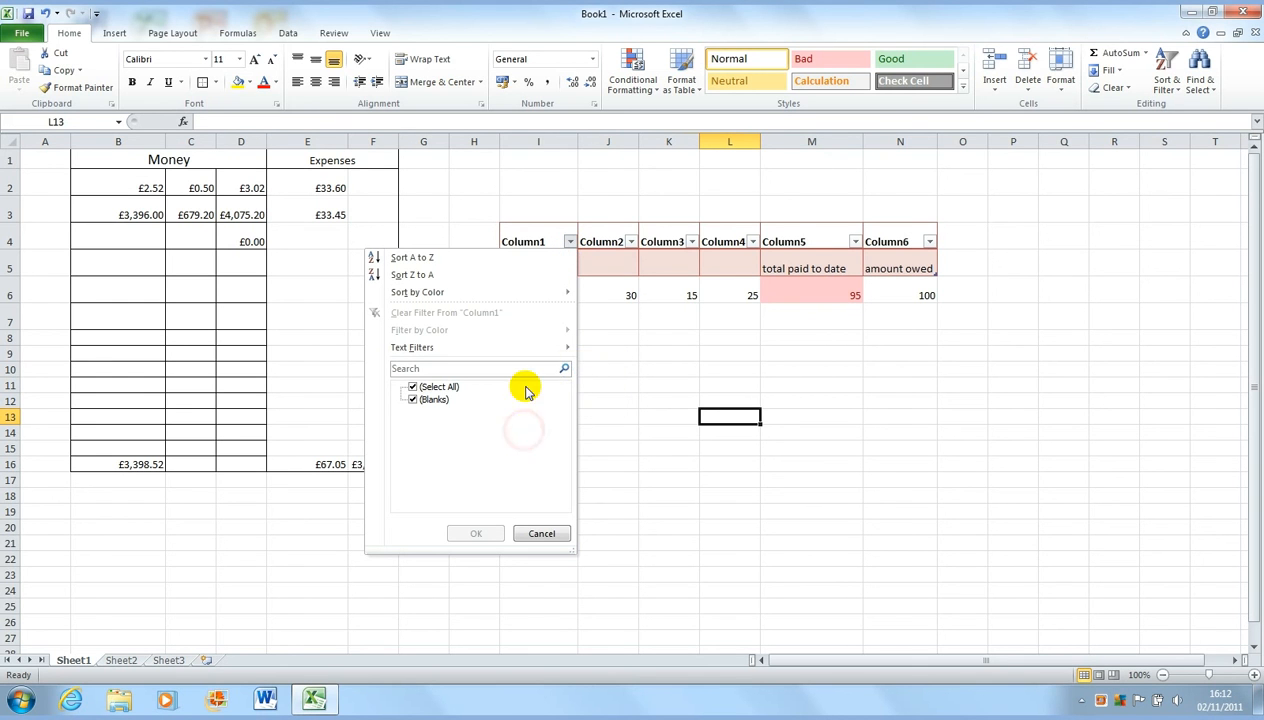
left_click(525, 429)
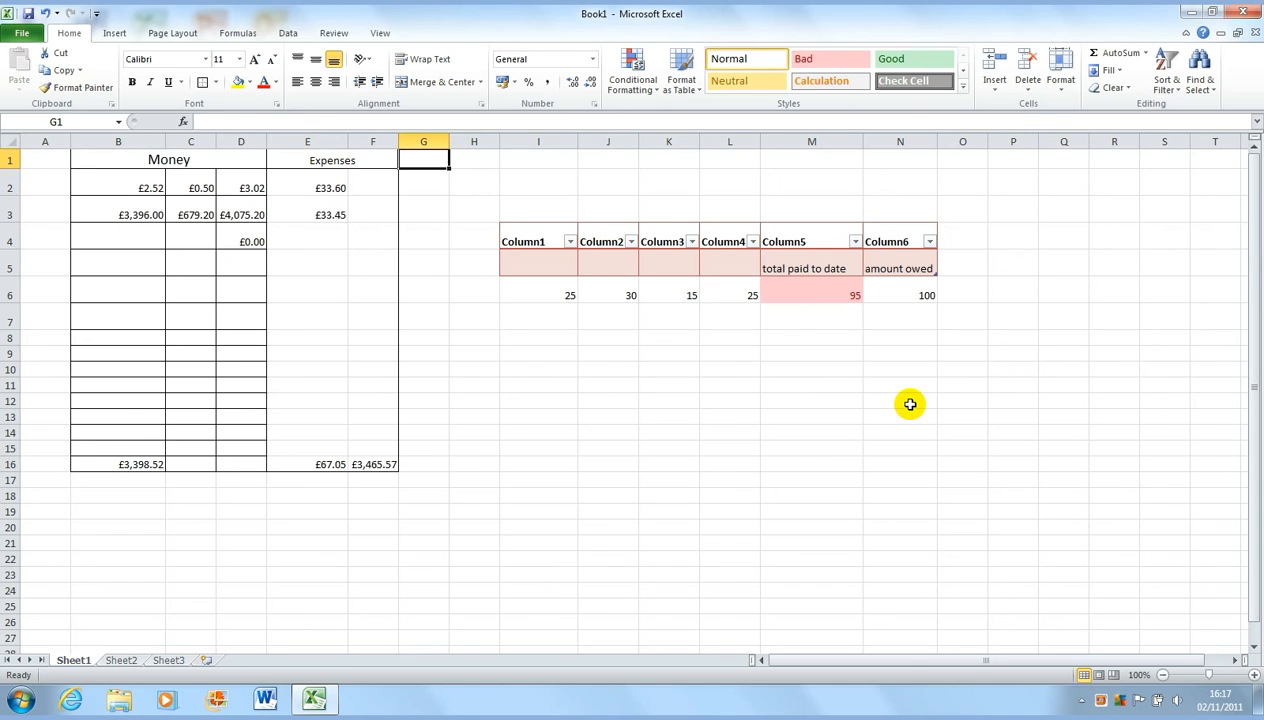
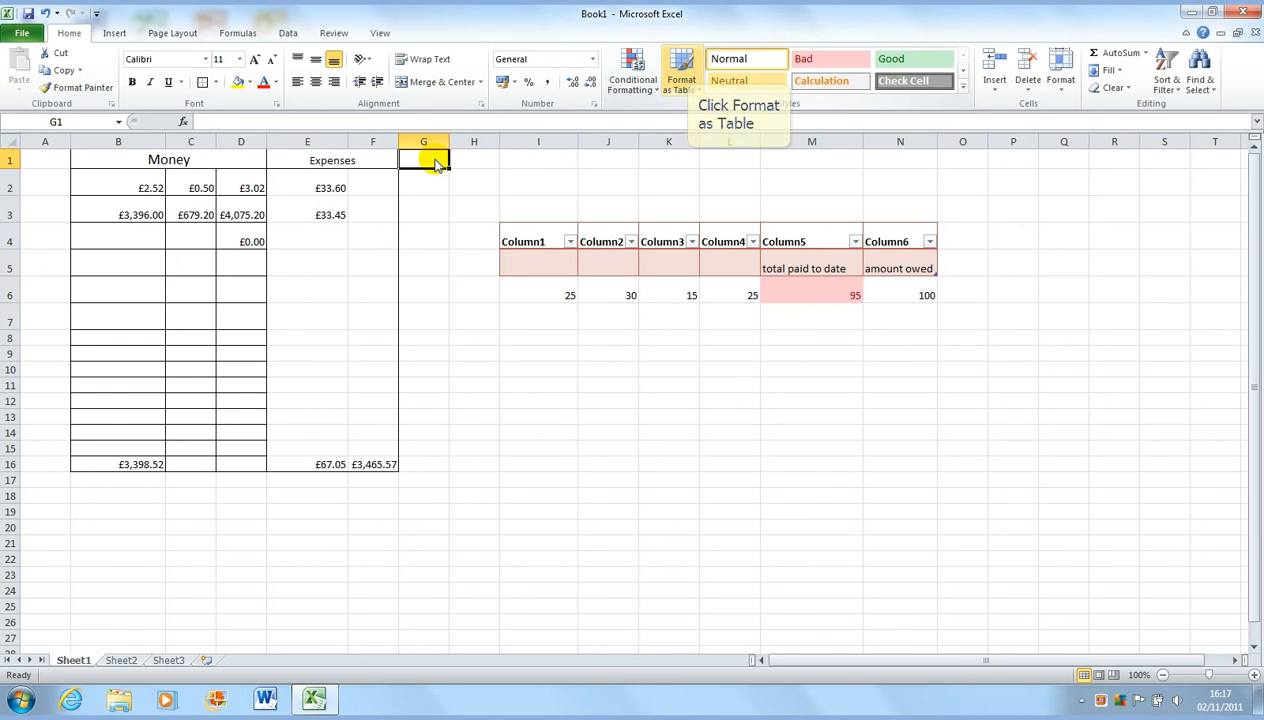
Try to format the range B1:F4 as a table with Table Style Light 1 without headers, and undo it.
left_click(675, 103)
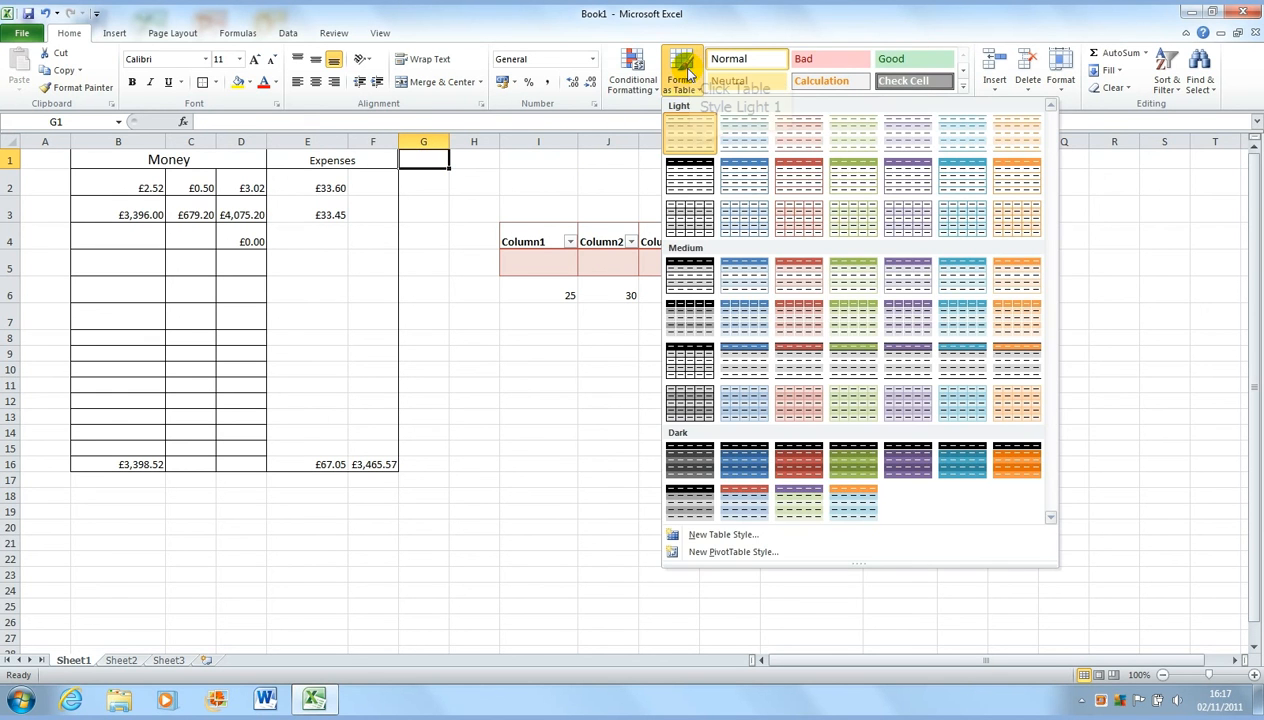
left_click(691, 130)
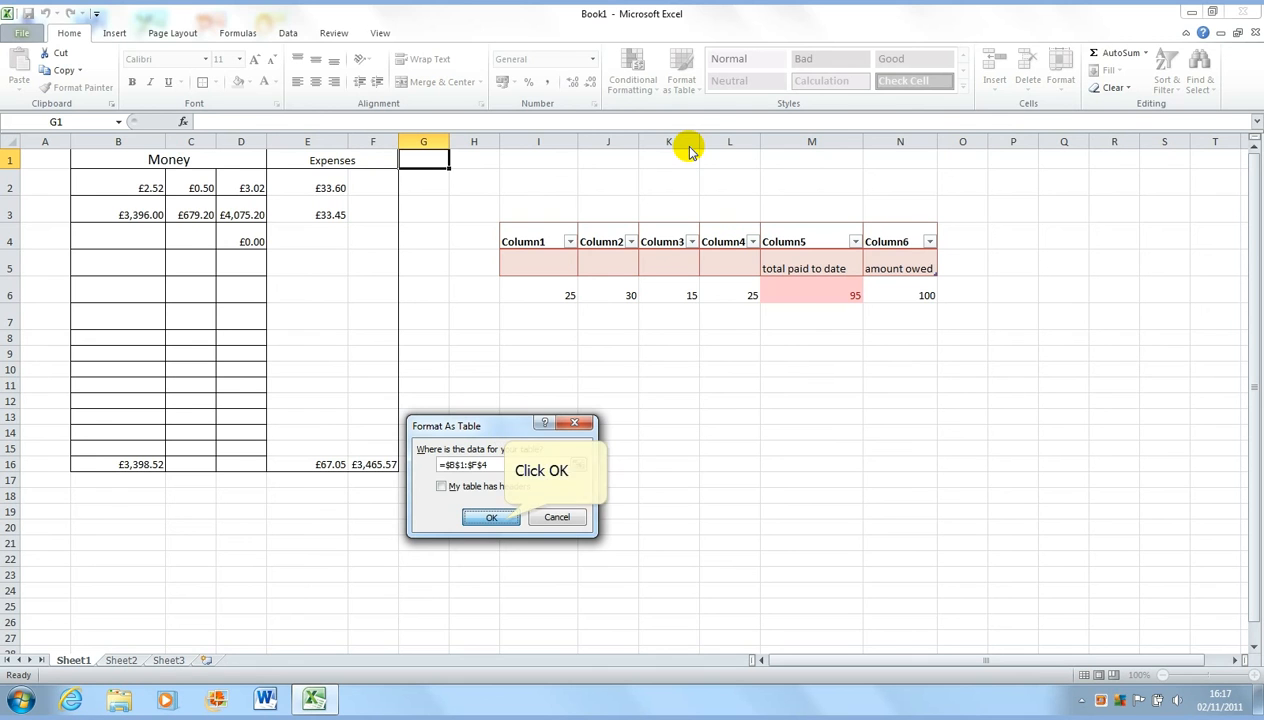
left_click(500, 519)
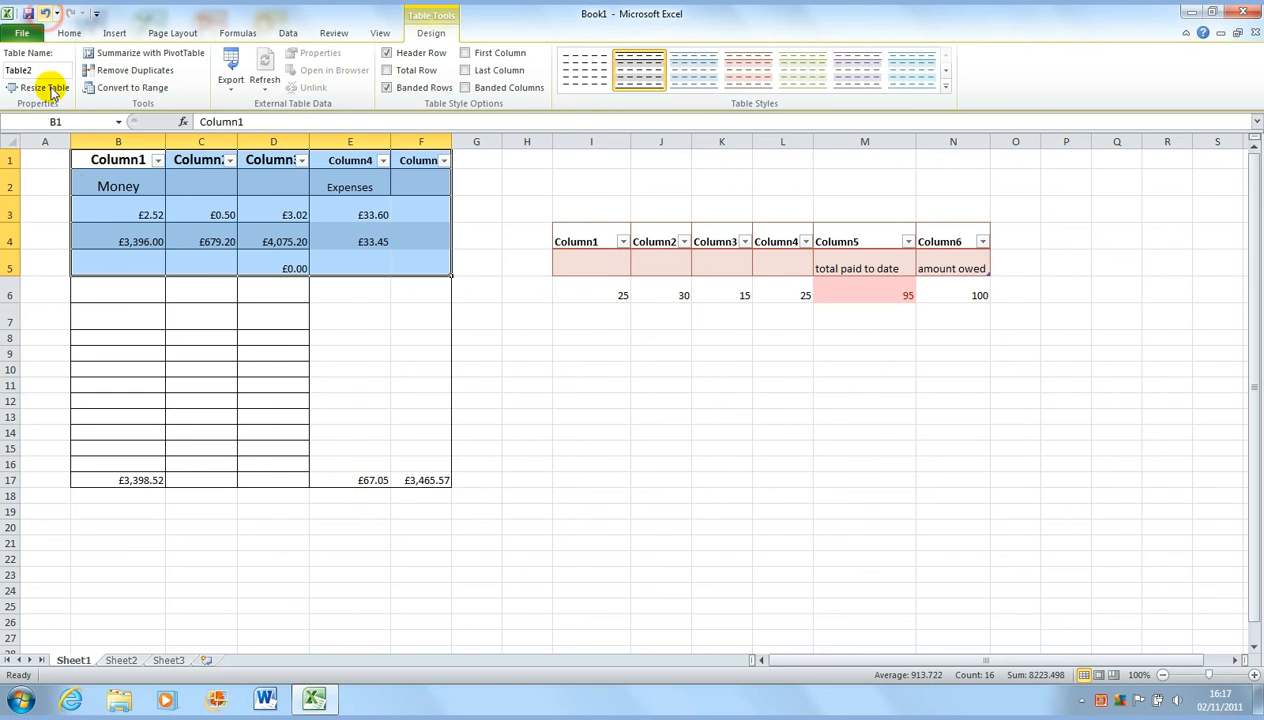
left_click(45, 13)
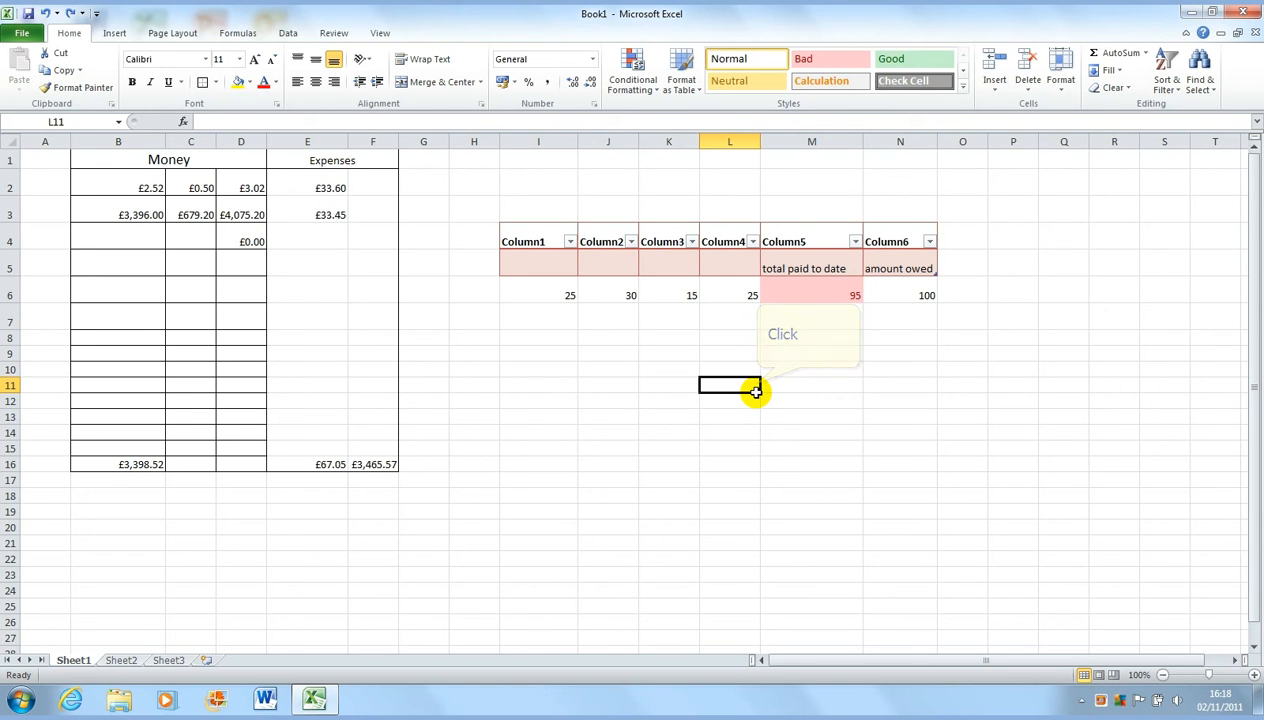
Format the blank range L11:M11 as a table with Table Style Medium 8 and headers, and view its Column1 filter options without applying any.
left_click_drag(752, 388, 759, 388)
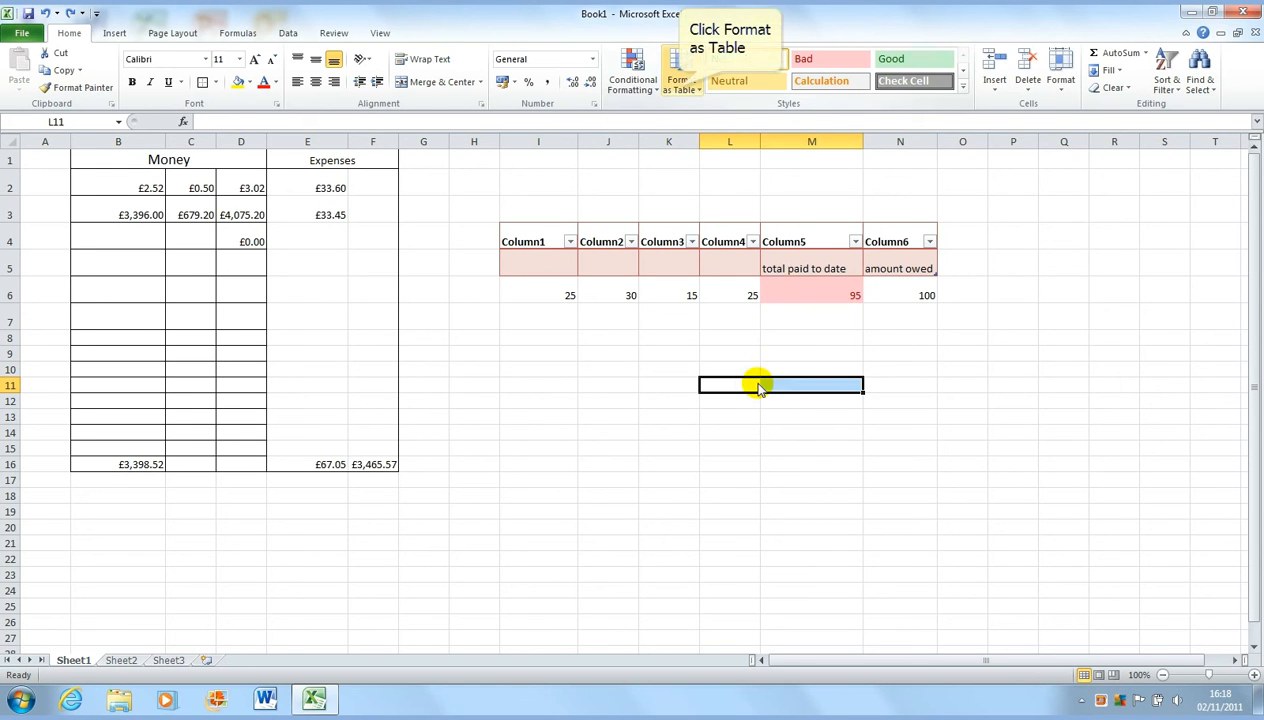
left_click(681, 86)
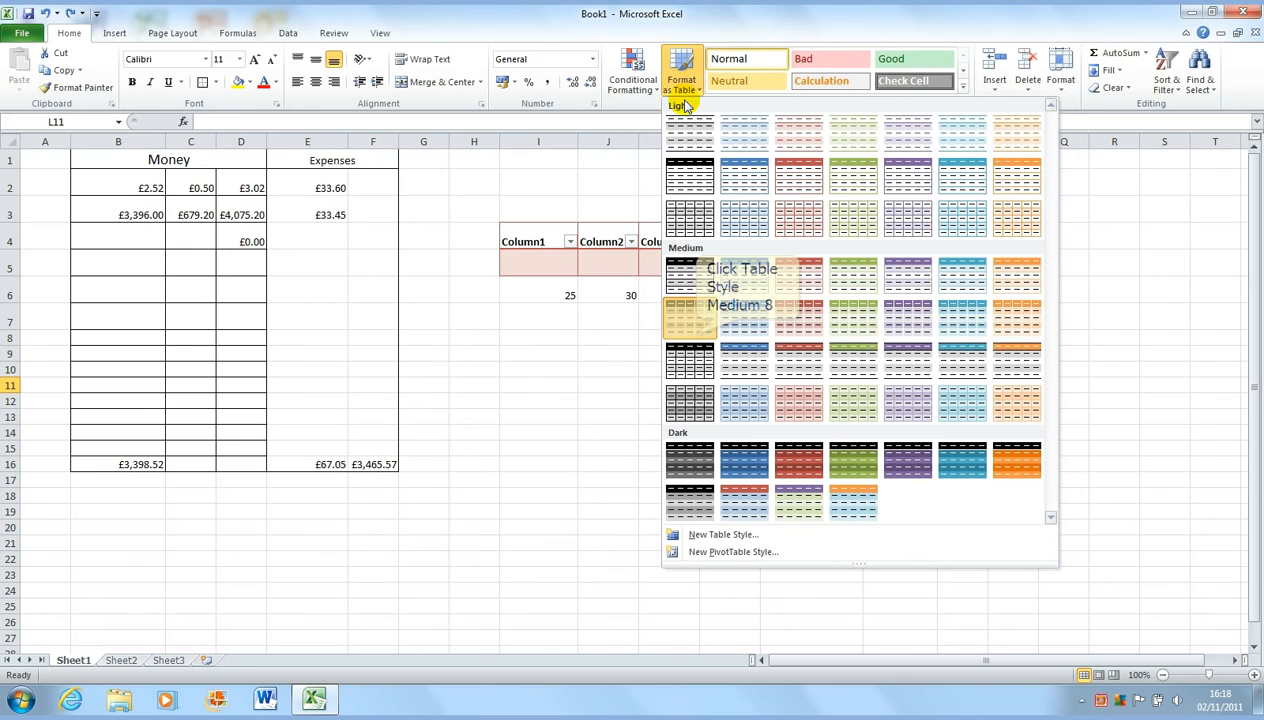
left_click(690, 318)
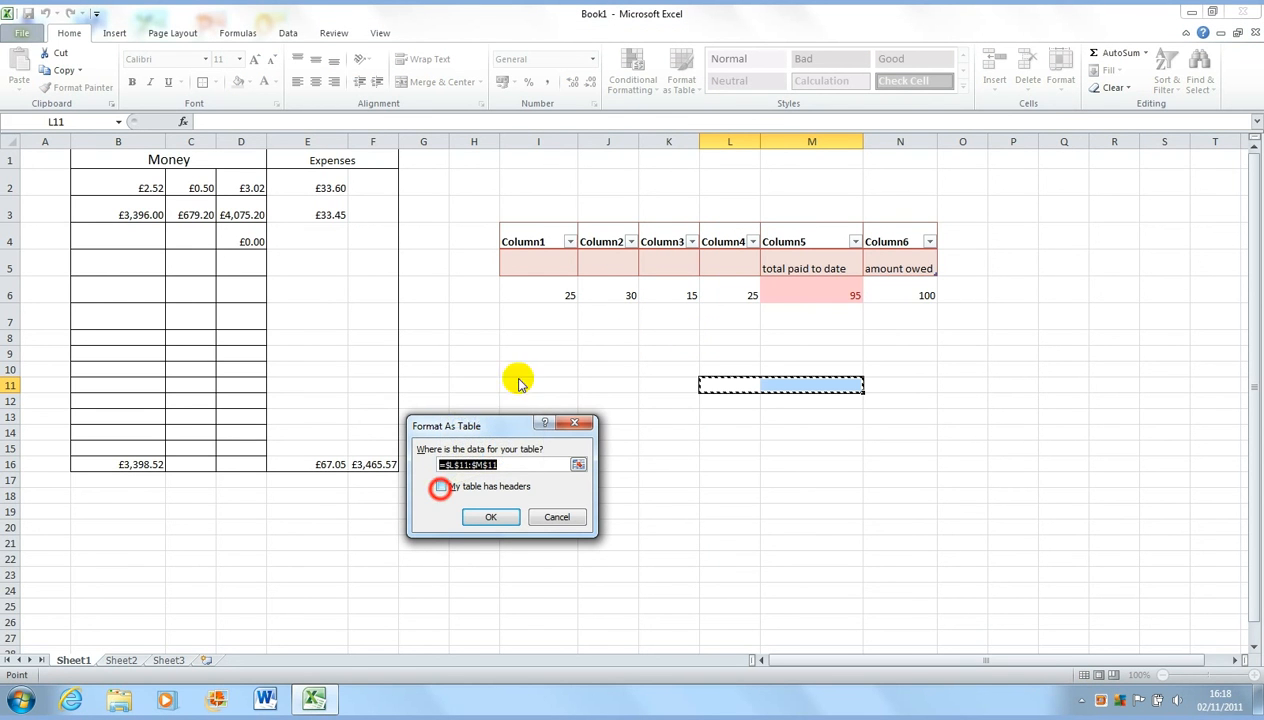
left_click(441, 486)
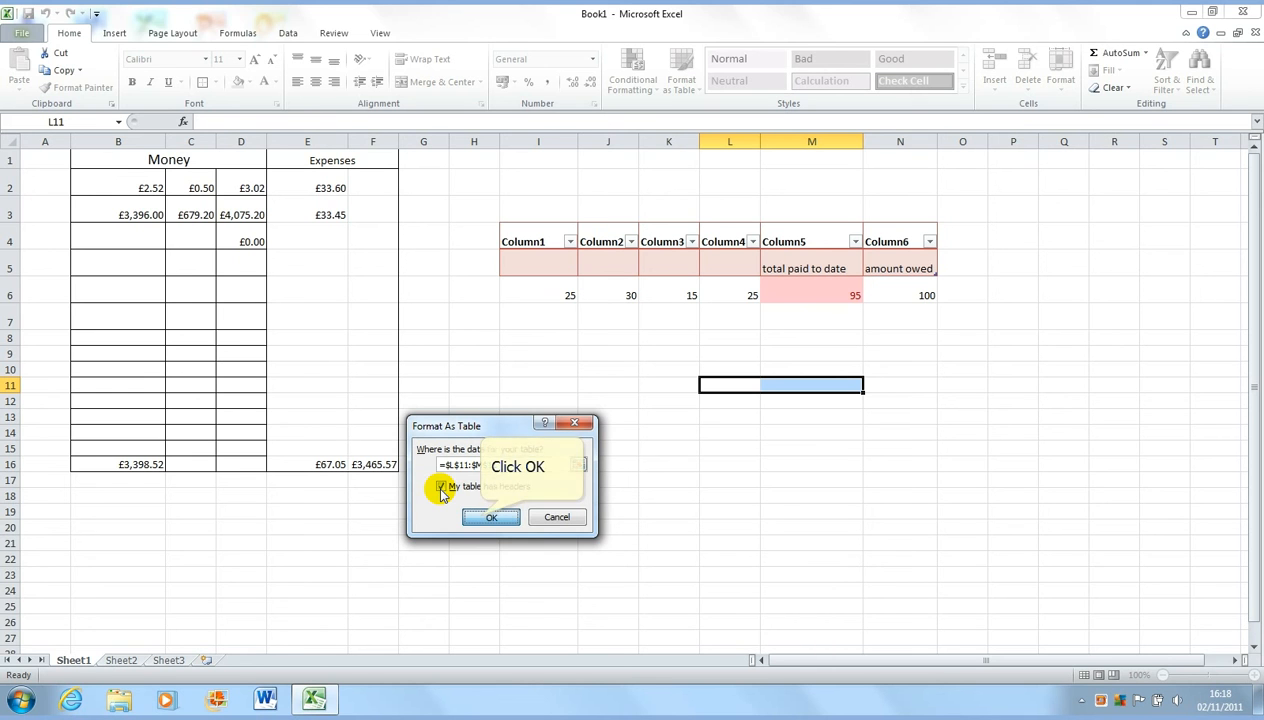
left_click(480, 514)
left_click(609, 515)
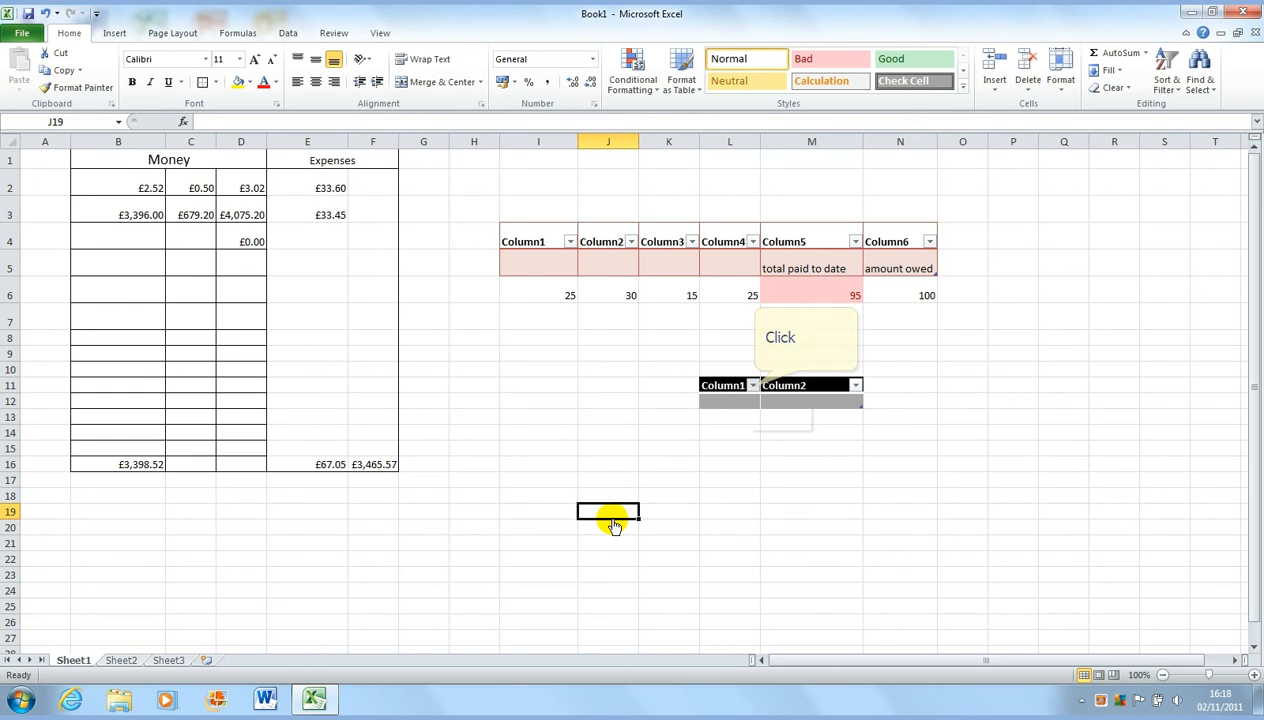
left_click(754, 386)
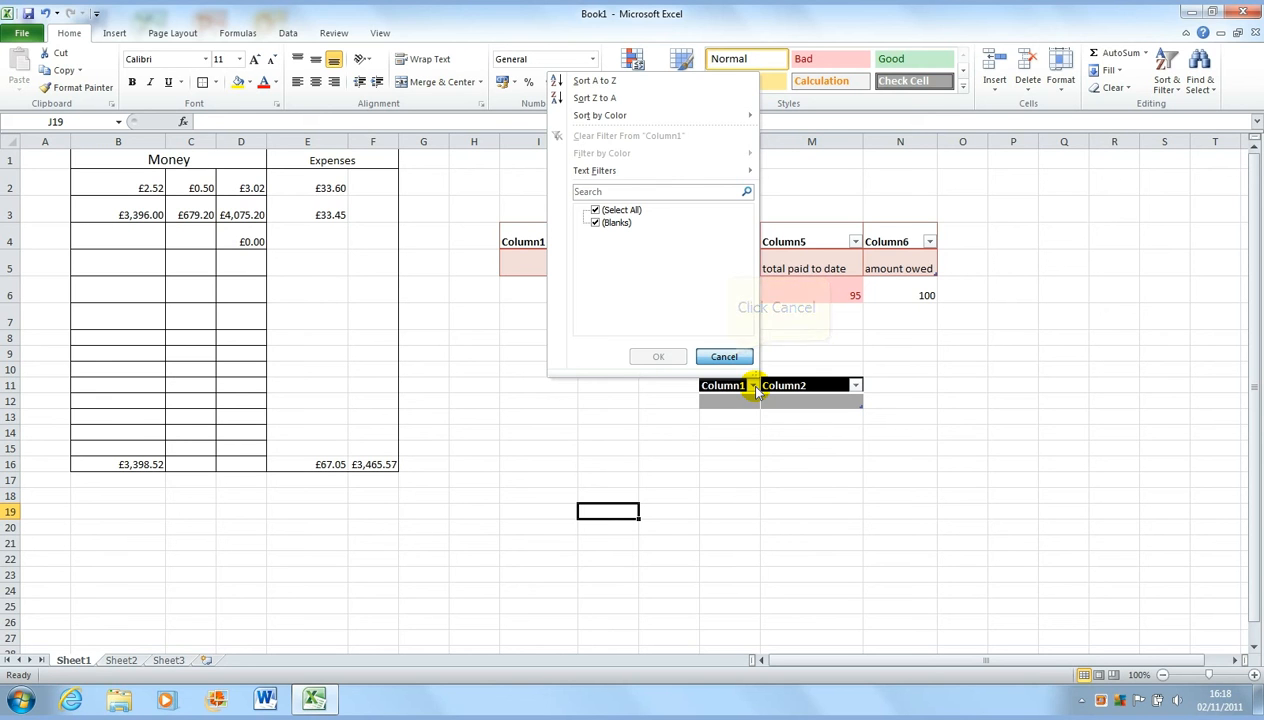
left_click(725, 358)
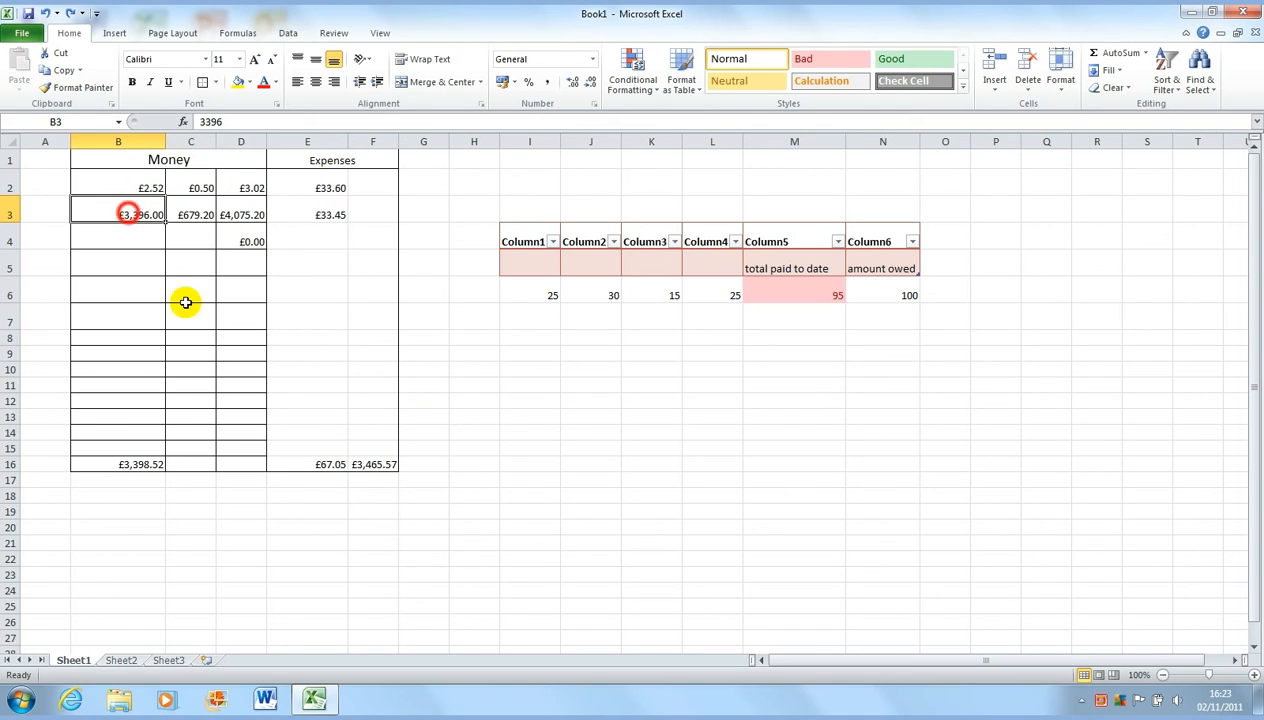
Apply text wrapping to cell B3 and to the merged "Money" heading in B1.
left_click(128, 213)
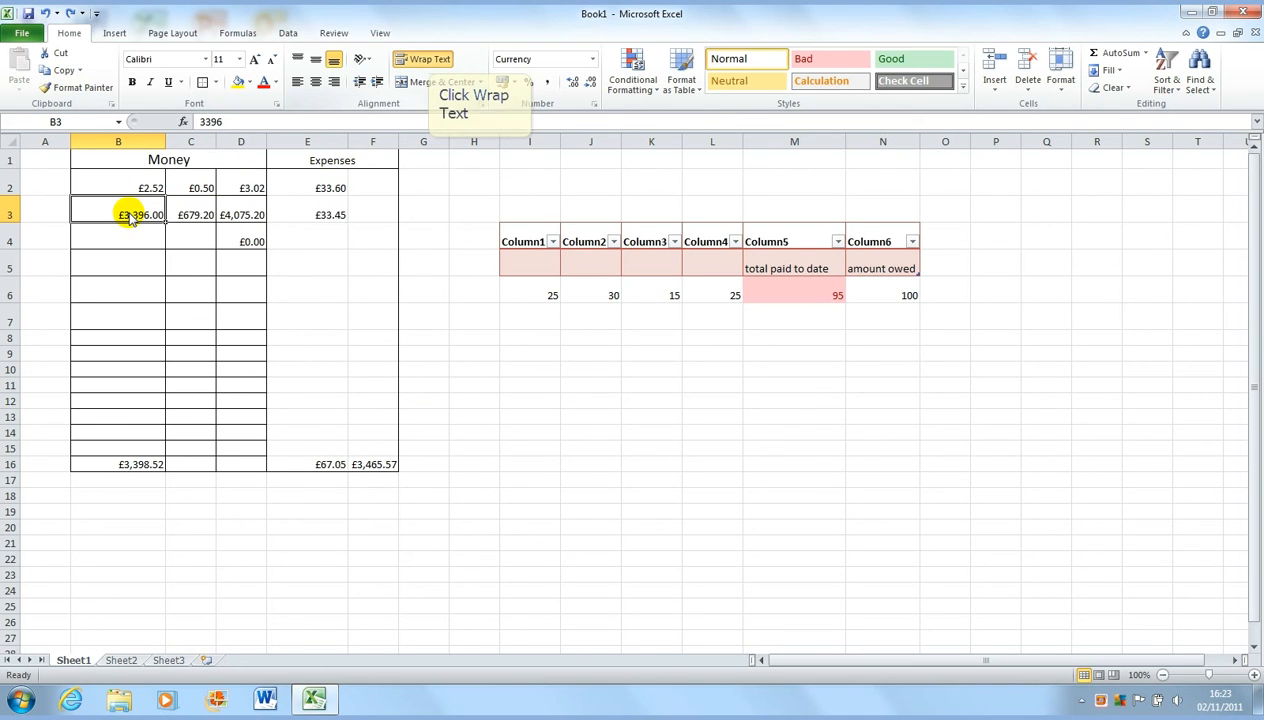
left_click(428, 58)
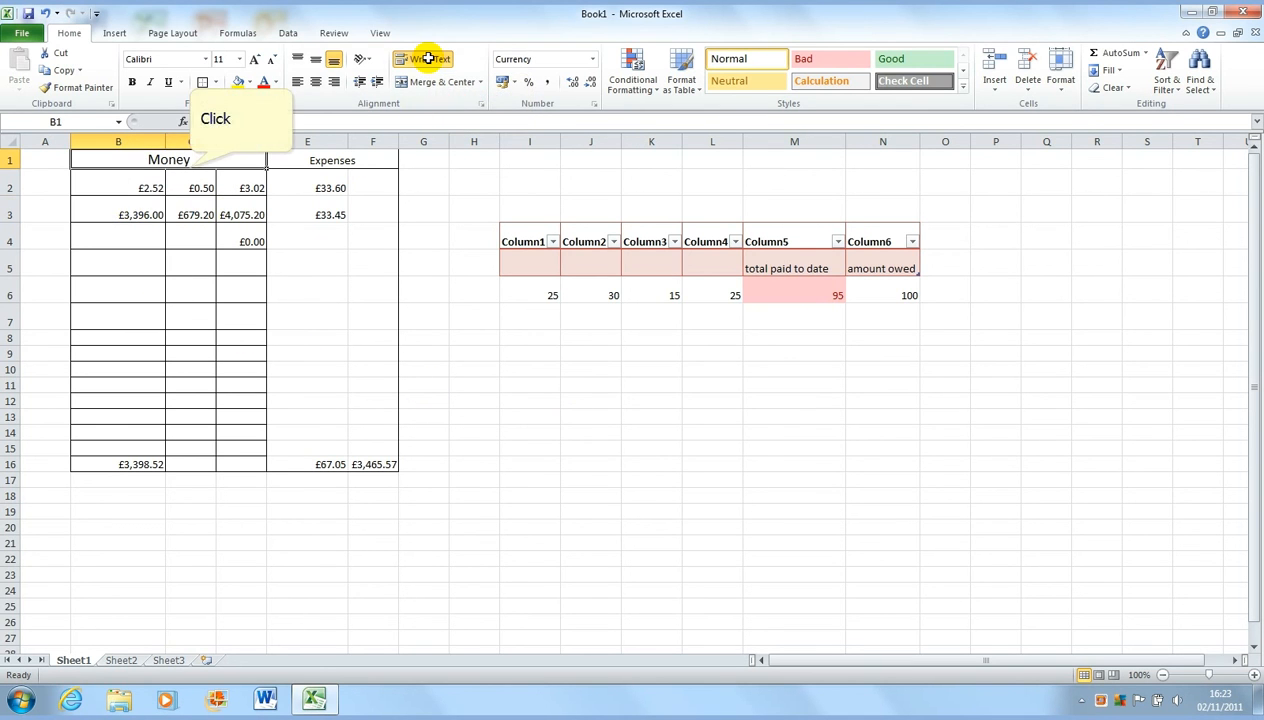
left_click(190, 165)
left_click(422, 58)
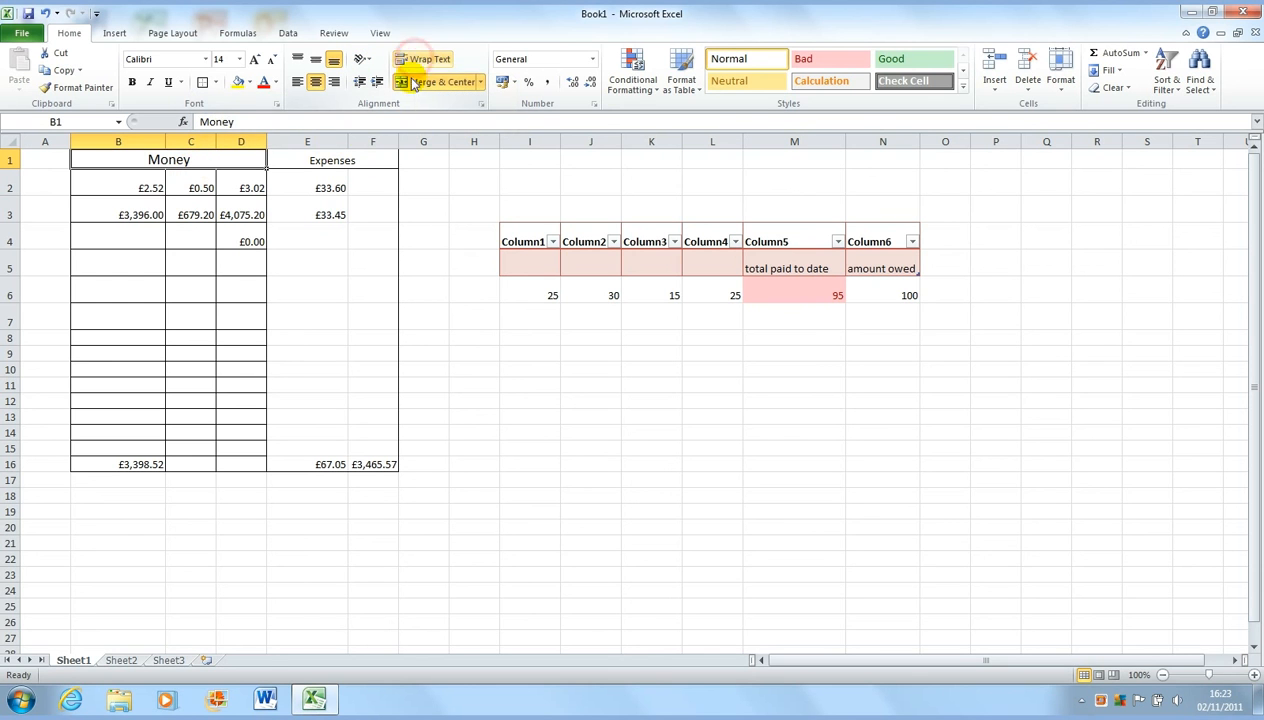
left_click(413, 58)
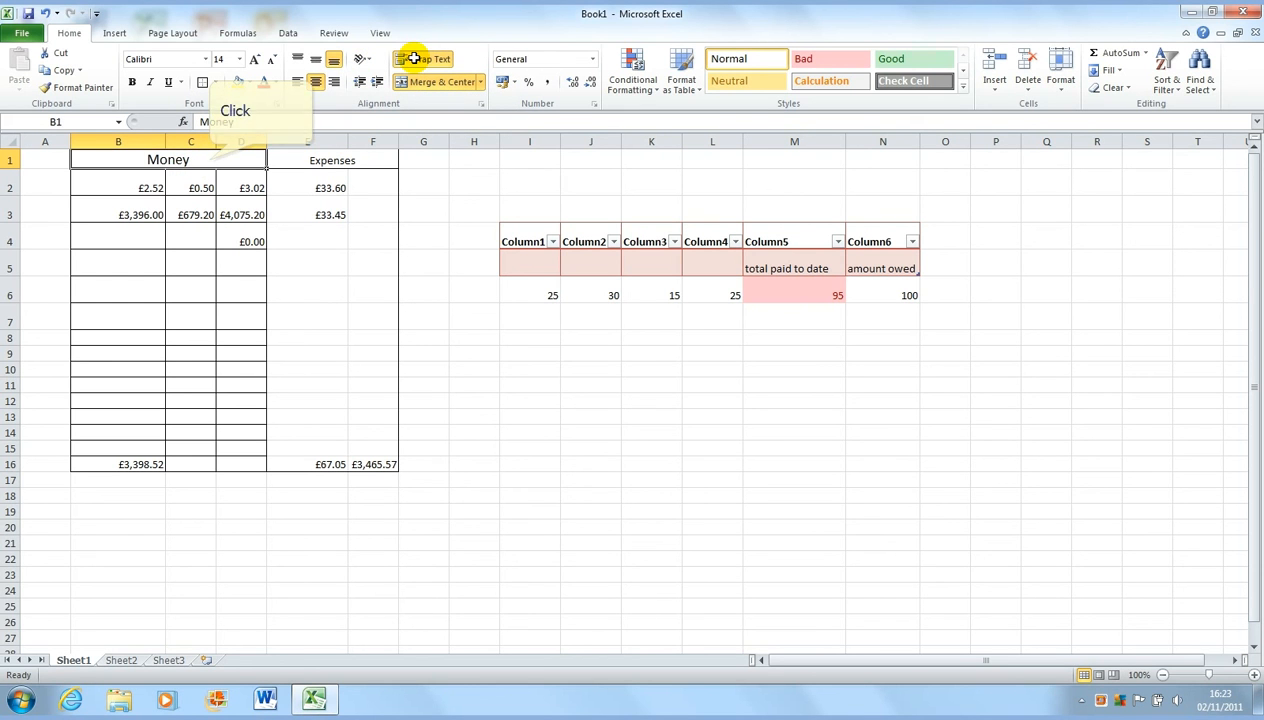
left_click(207, 155)
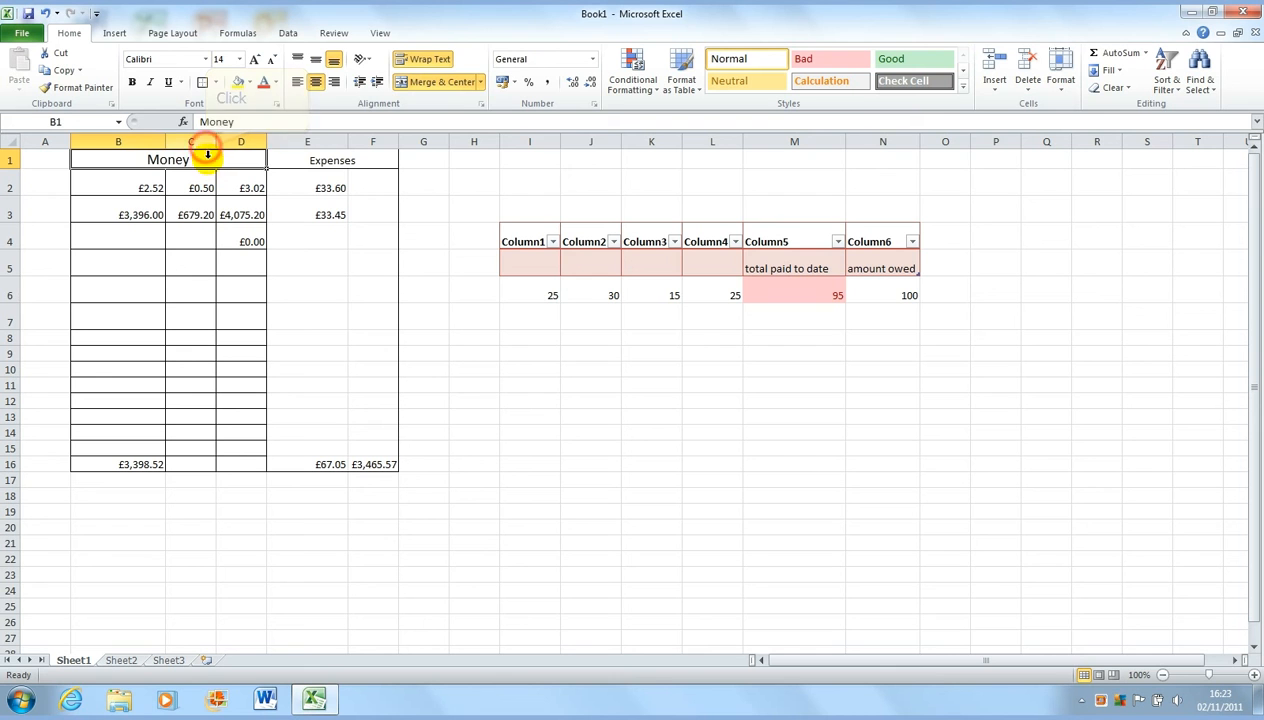
Inspect the contents of cells M4, M5 and M6 in the "total paid to date" column.
left_click(413, 285)
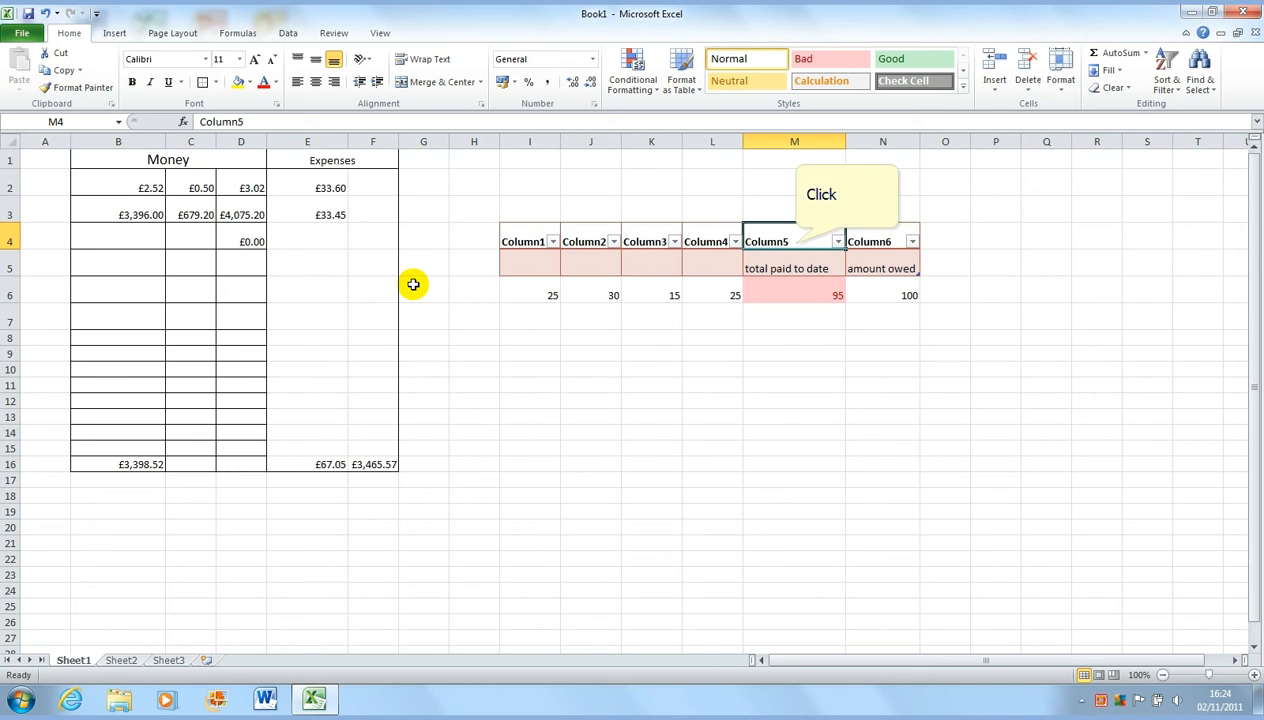
left_click(795, 243)
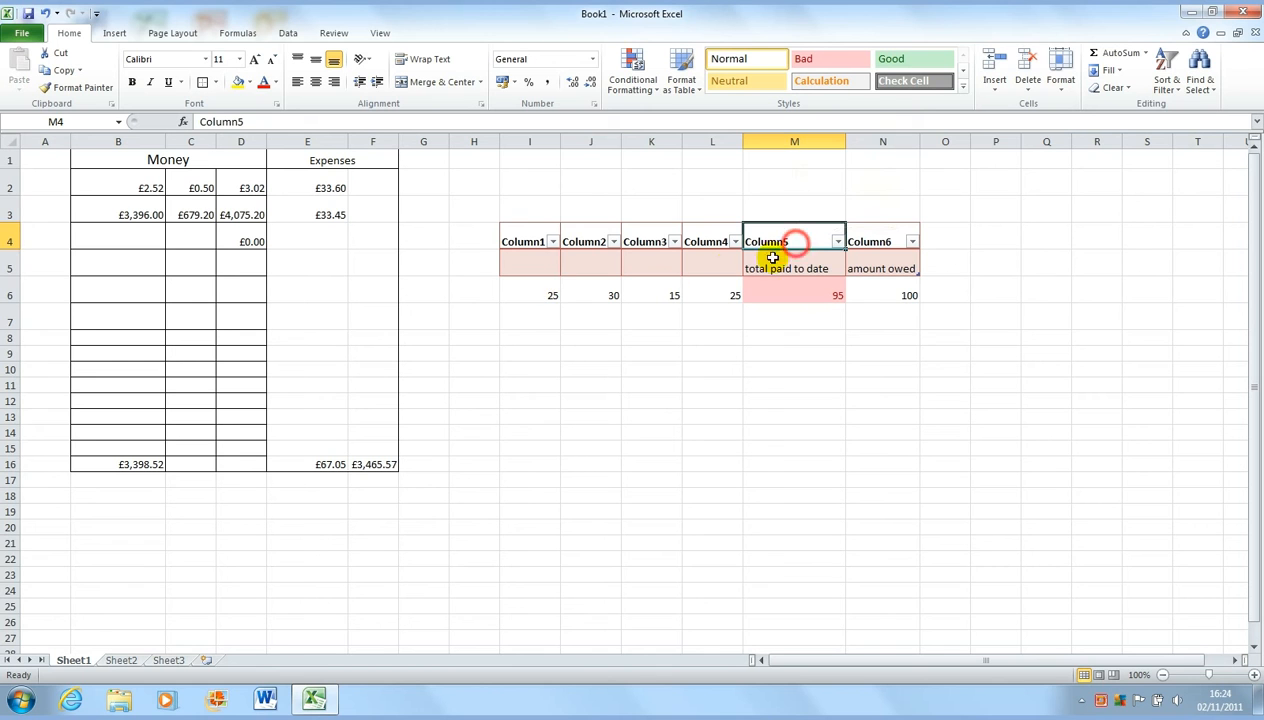
left_click(776, 260)
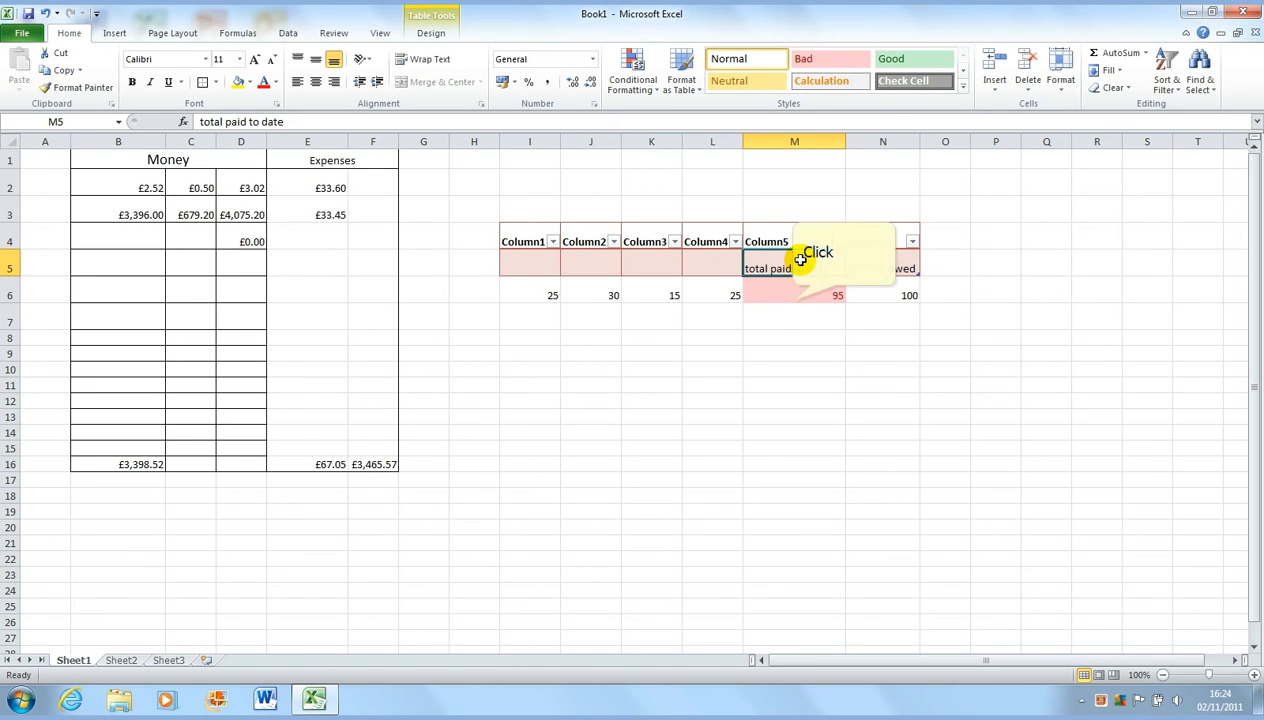
left_click(792, 300)
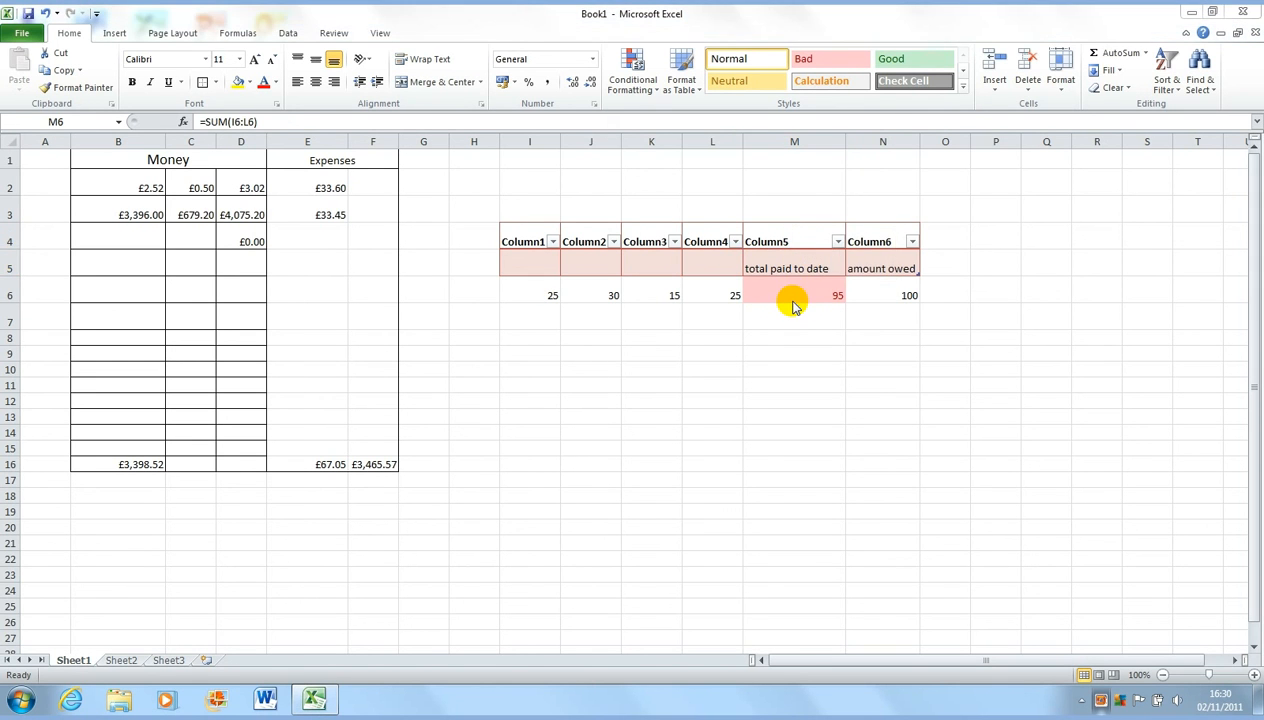